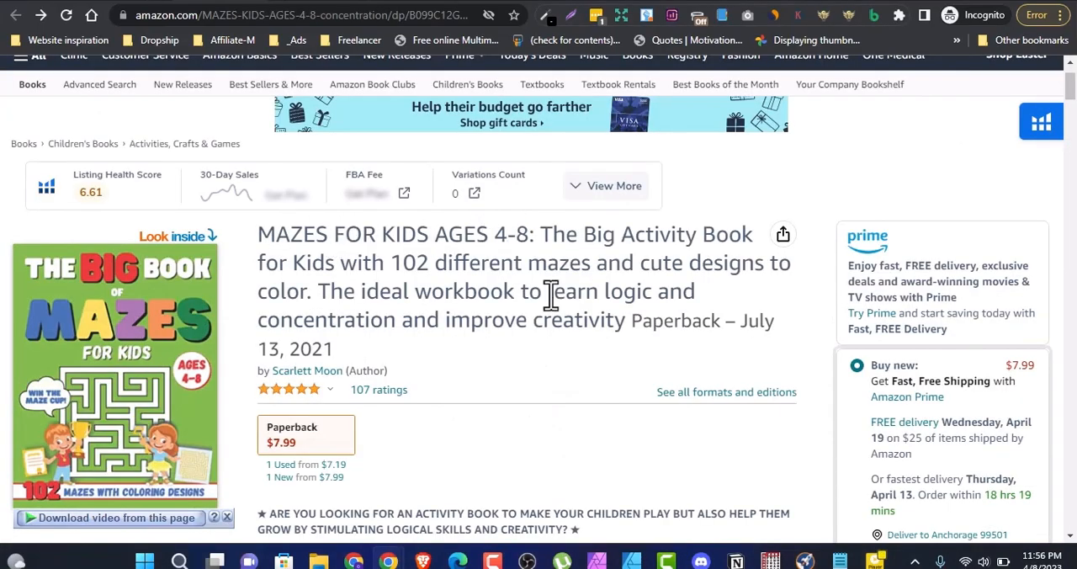
# Step: Examine the maze book's listing, covering its title, print length, dimensions and best sellers rank in the product details
pyautogui.scroll(-10, 589, 286)
pyautogui.scroll(-15, 379, 261)
pyautogui.scroll(10, 446, 281)
pyautogui.scroll(-15, 520, 185)
pyautogui.scroll(20, 520, 185)
pyautogui.scroll(-10, 546, 265)
pyautogui.scroll(-20, 545, 258)
pyautogui.scroll(1, 542, 260)
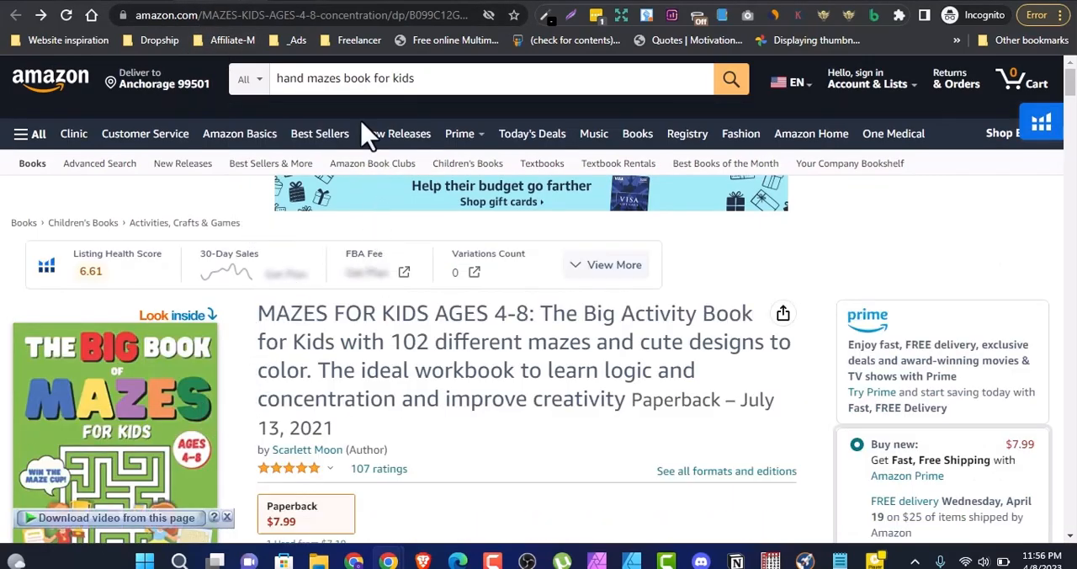
pyautogui.scroll(-1, 337, 257)
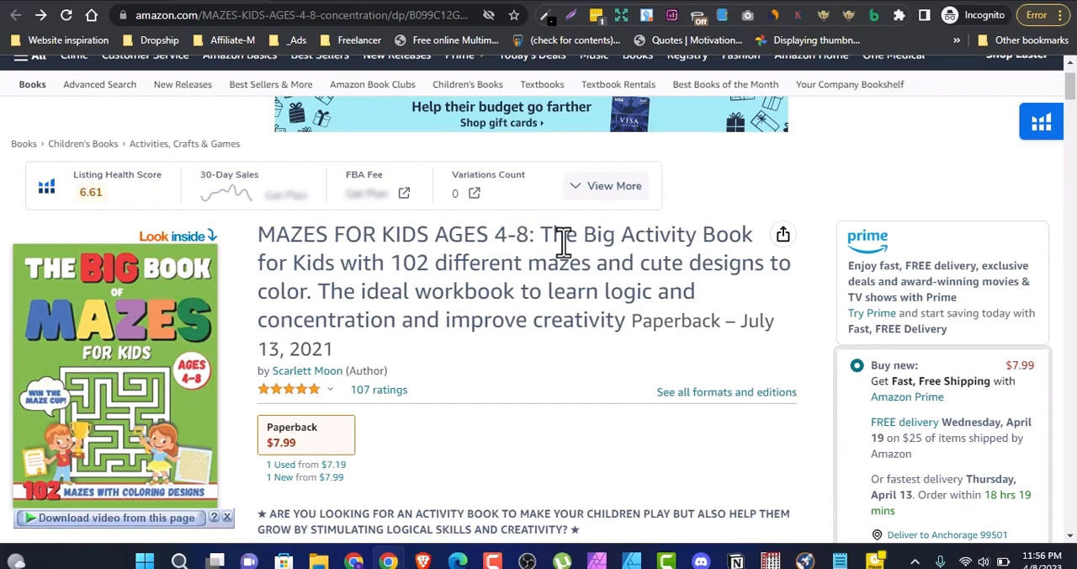
pyautogui.scroll(-6, 551, 294)
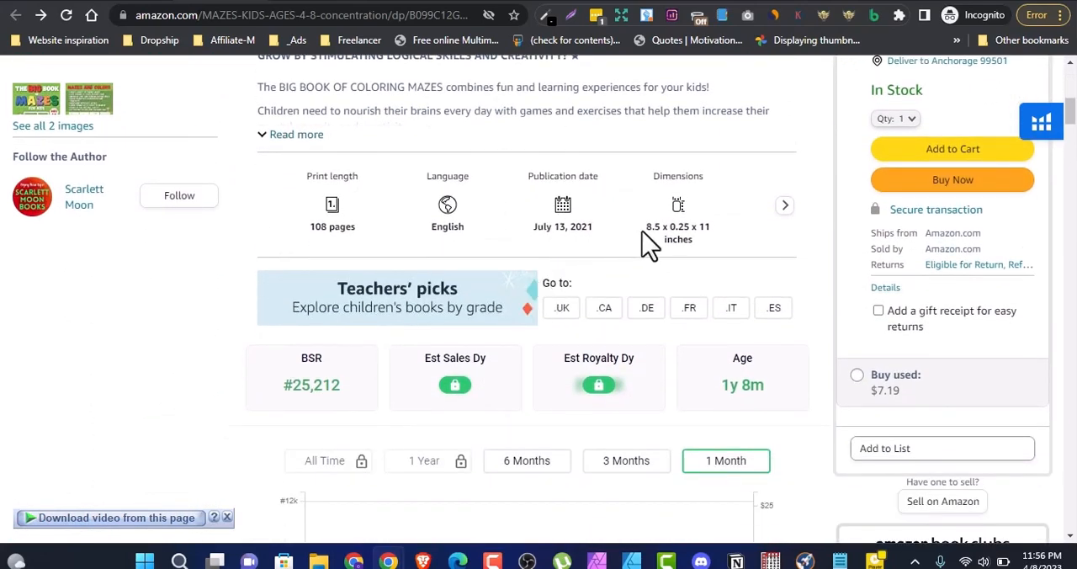
pyautogui.moveTo(323, 227); pyautogui.dragTo(355, 229)
pyautogui.scroll(-10, 445, 281)
pyautogui.scroll(-15, 446, 269)
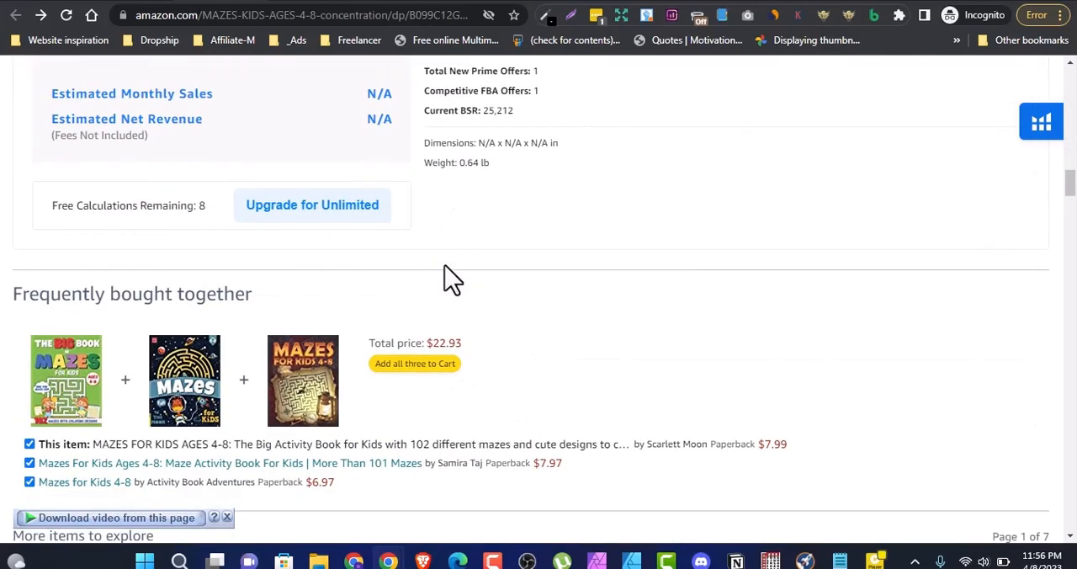
pyautogui.scroll(-15, 449, 280)
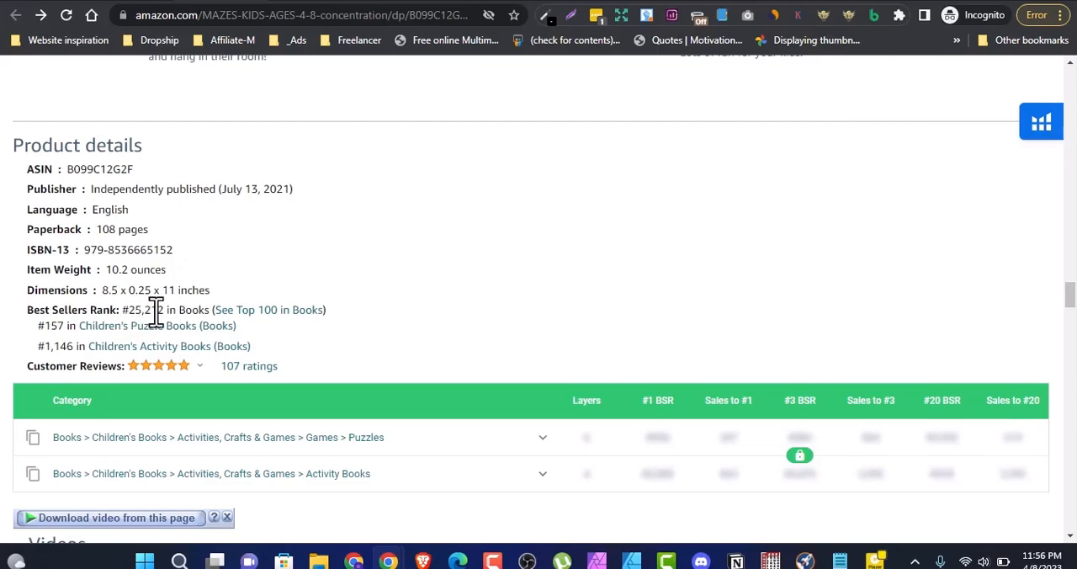
# Step: Return to the book's title section and view the customer rating breakdown by stars
pyautogui.scroll(20, 513, 184)
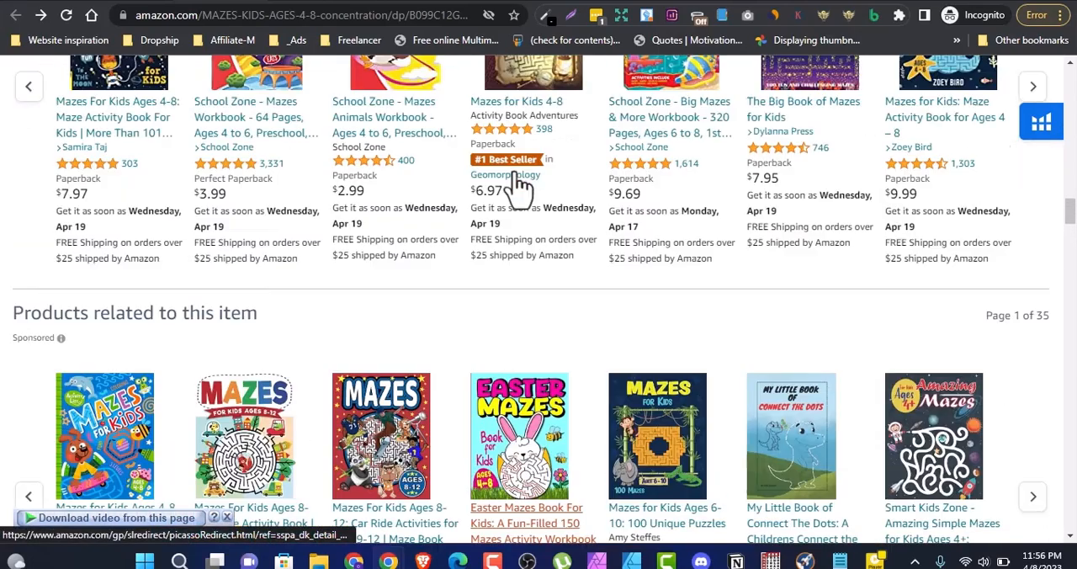
pyautogui.scroll(20, 517, 187)
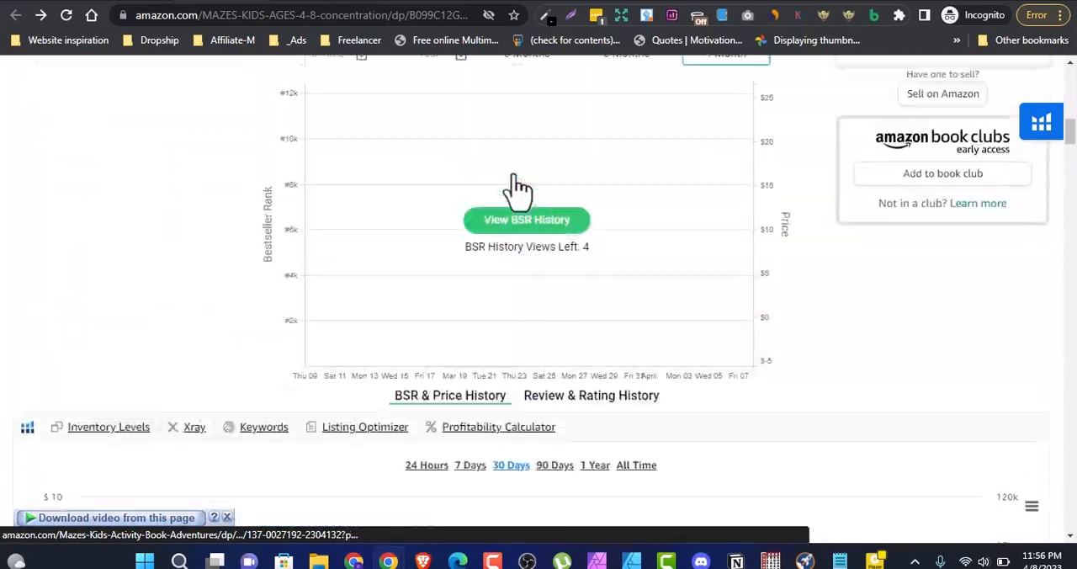
pyautogui.scroll(5, 515, 186)
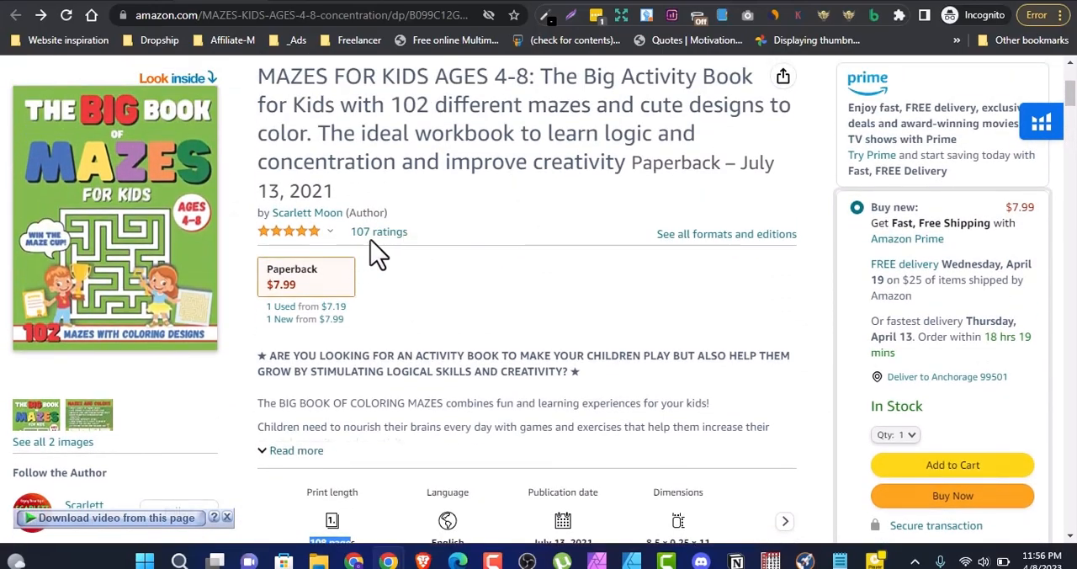
pyautogui.moveTo(261, 237)
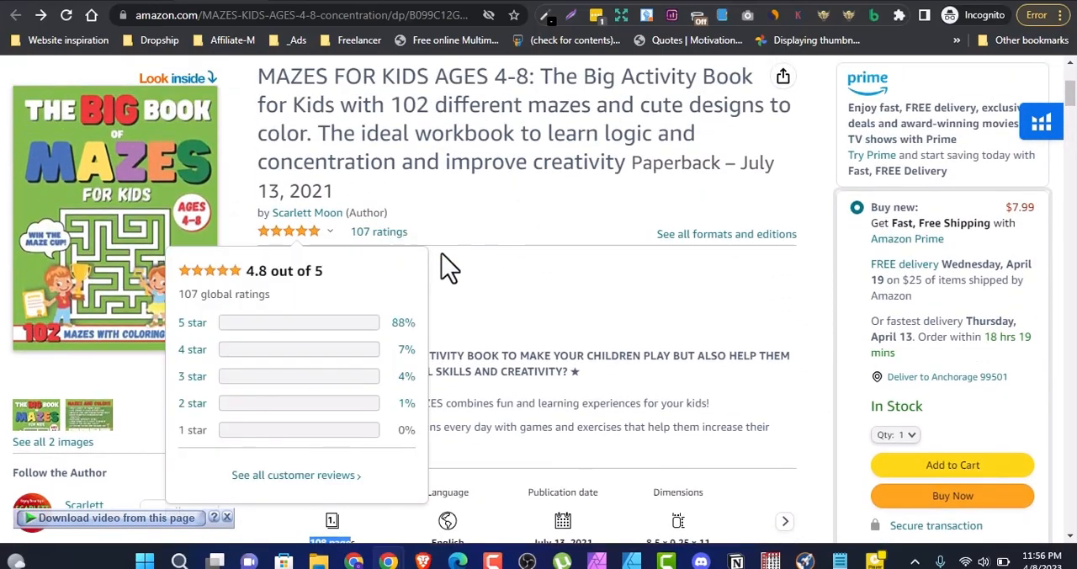
# Step: Examine the sample maze images and feature descriptions above the product details of the maze book
pyautogui.scroll(-20, 548, 266)
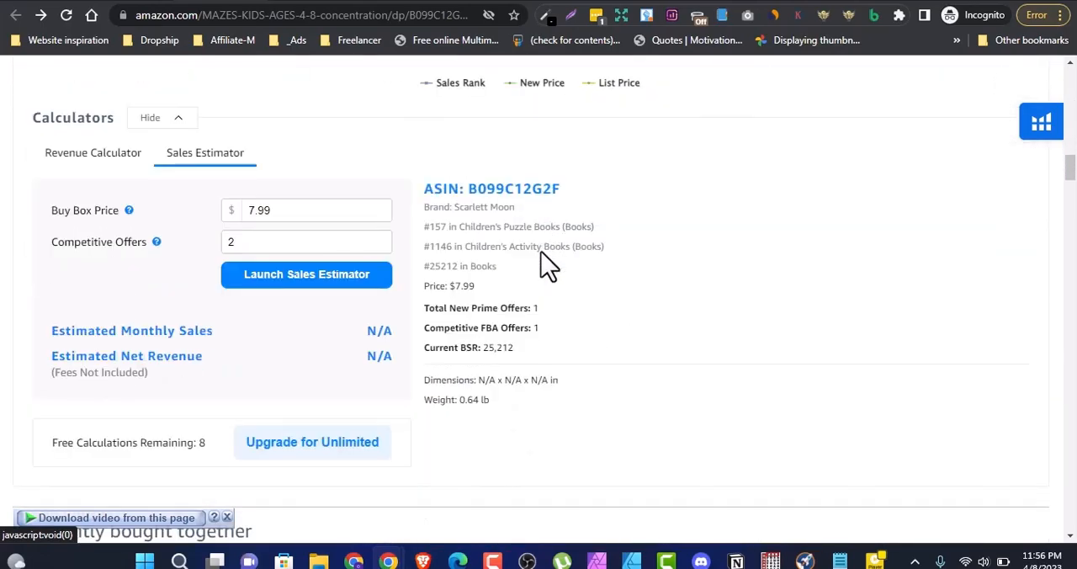
pyautogui.scroll(-20, 548, 266)
pyautogui.scroll(-10, 548, 266)
pyautogui.scroll(5, 548, 264)
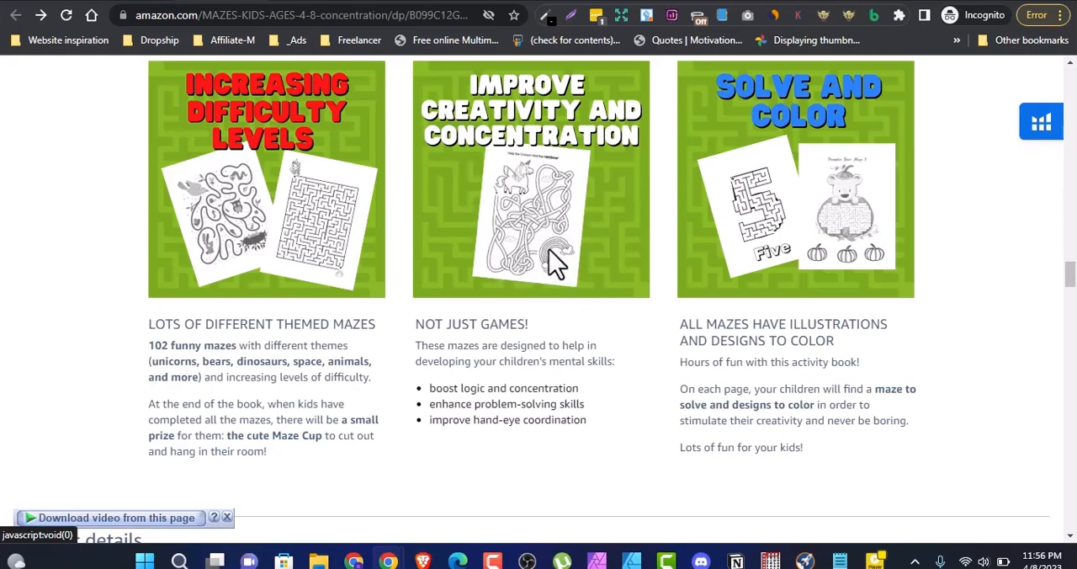
pyautogui.scroll(1, 547, 248)
pyautogui.scroll(1, 547, 248)
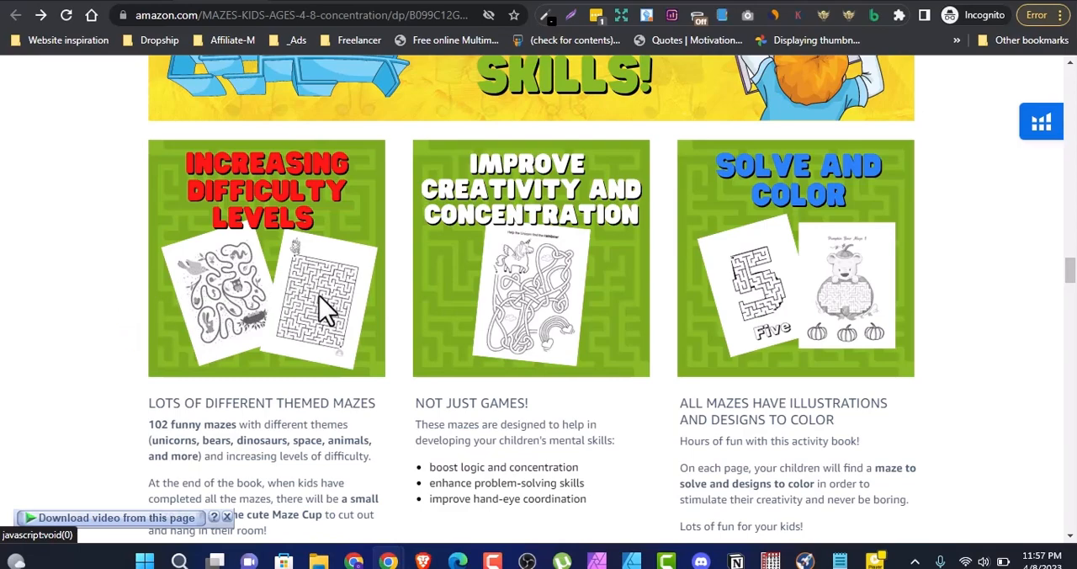
pyautogui.scroll(-15, 327, 311)
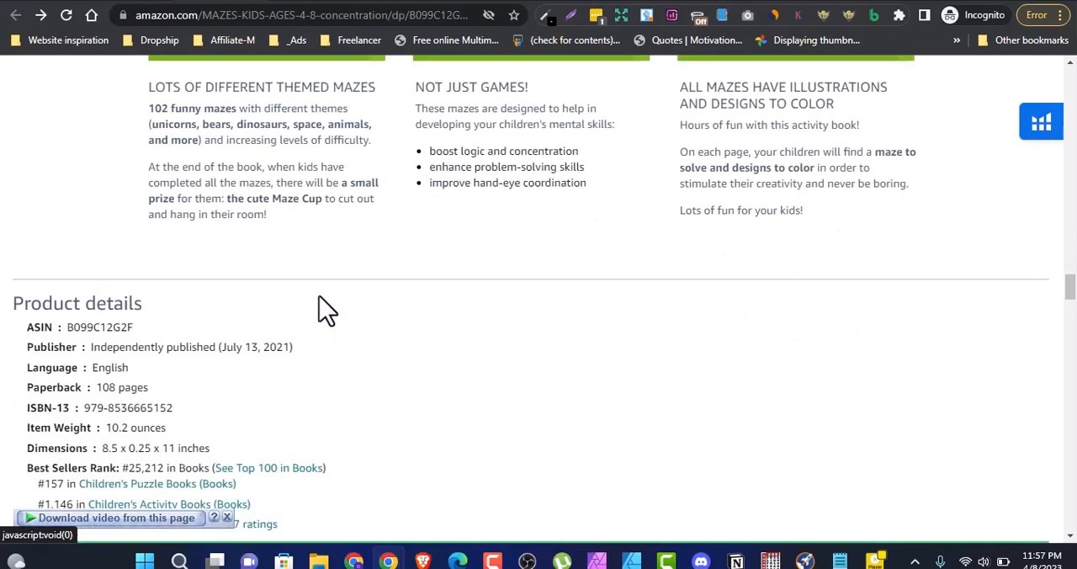
pyautogui.scroll(5, 327, 312)
pyautogui.scroll(5, 326, 311)
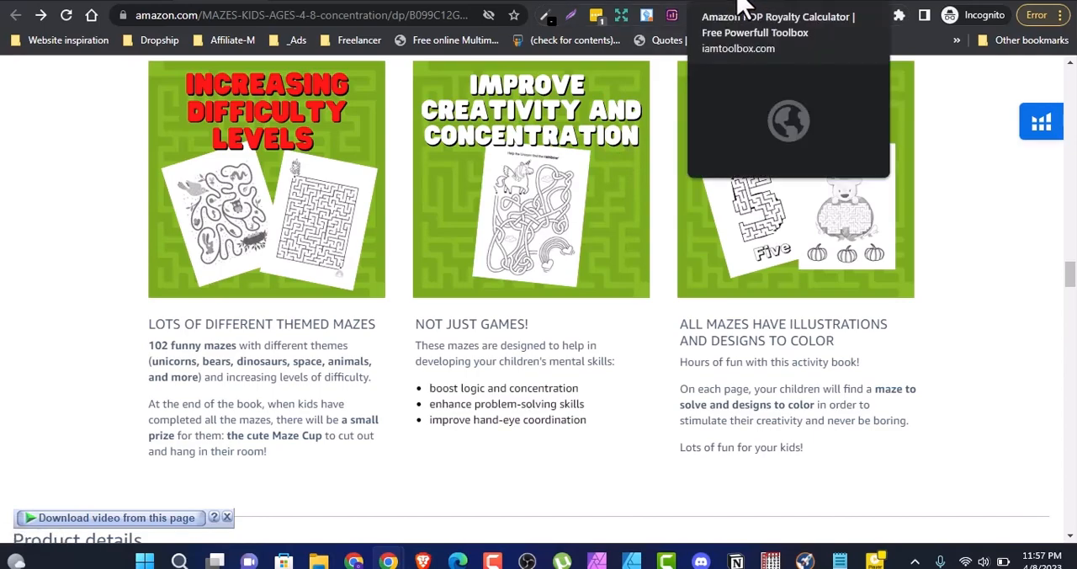
# Step: Switch to the Amazon KDP Royalty Calculator and set the page count to 108, taken from the listing's print length
pyautogui.click(739, 5)
pyautogui.scroll(2, 353, 187)
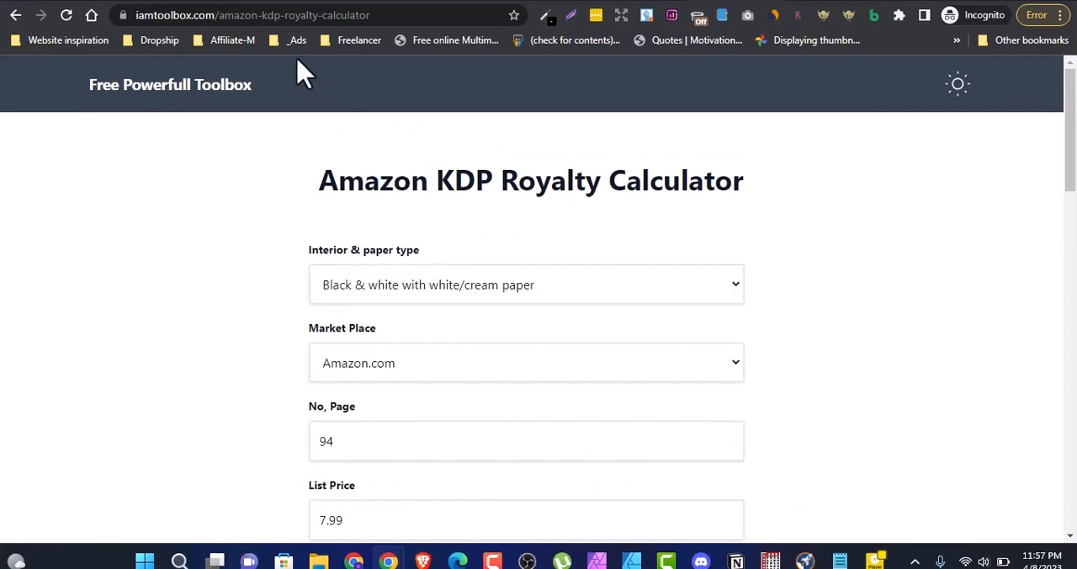
pyautogui.scroll(-3, 594, 349)
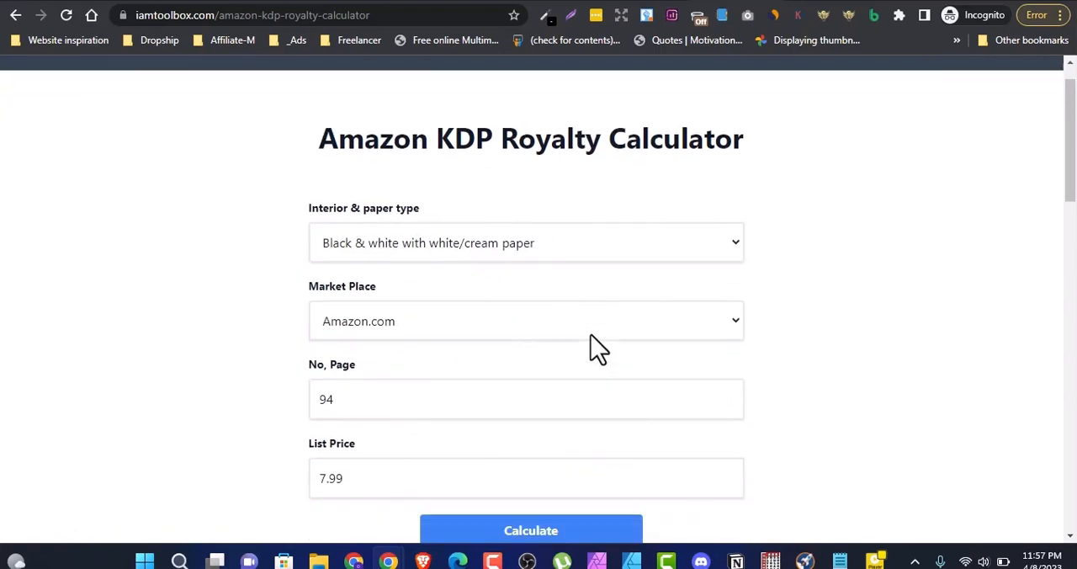
pyautogui.doubleClick(329, 209)
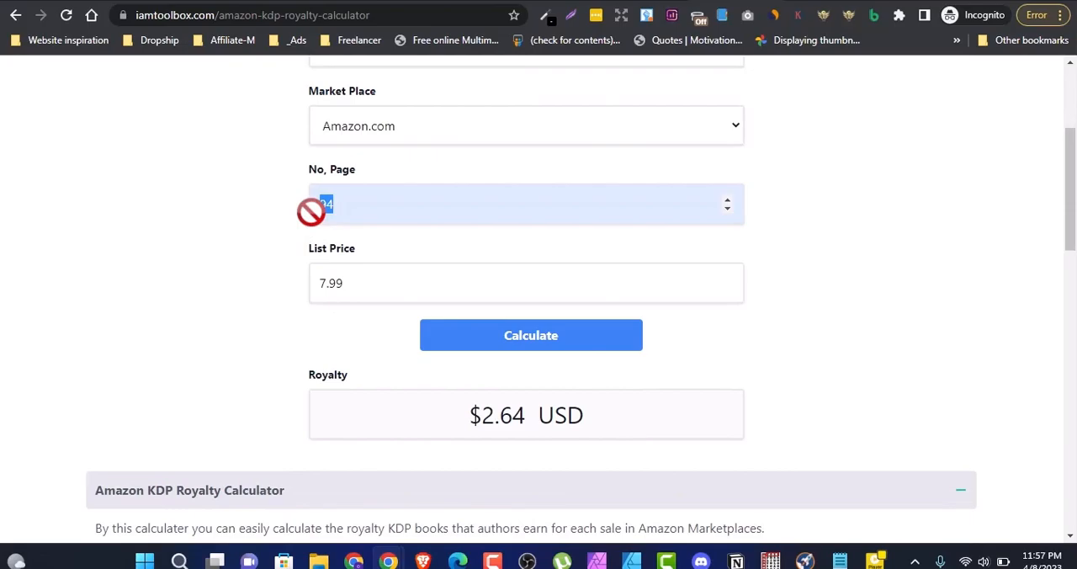
pyautogui.click(220, 2)
pyautogui.scroll(4, 425, 330)
pyautogui.scroll(15, 425, 324)
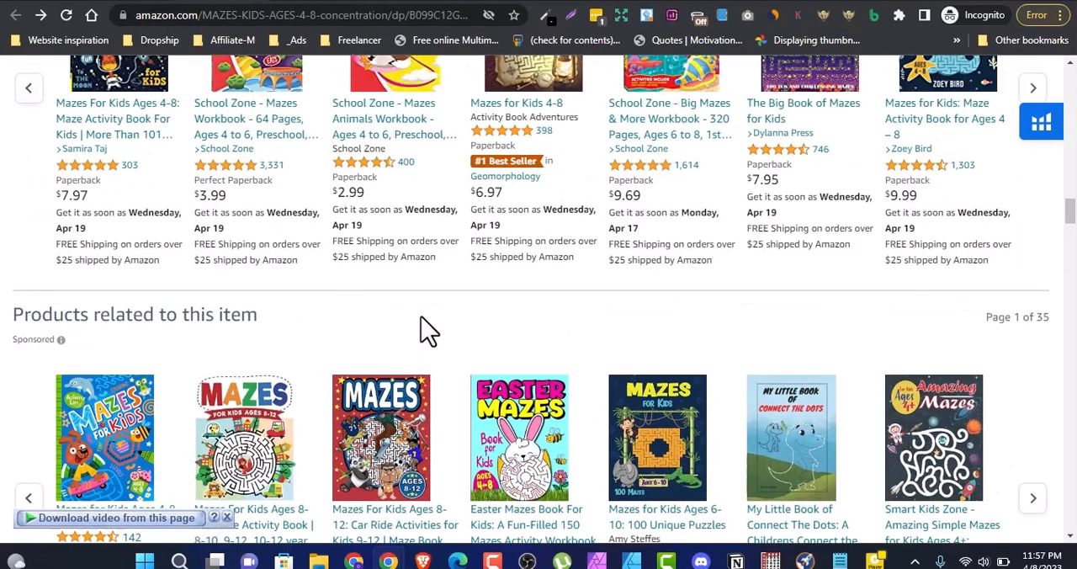
pyautogui.scroll(10, 425, 332)
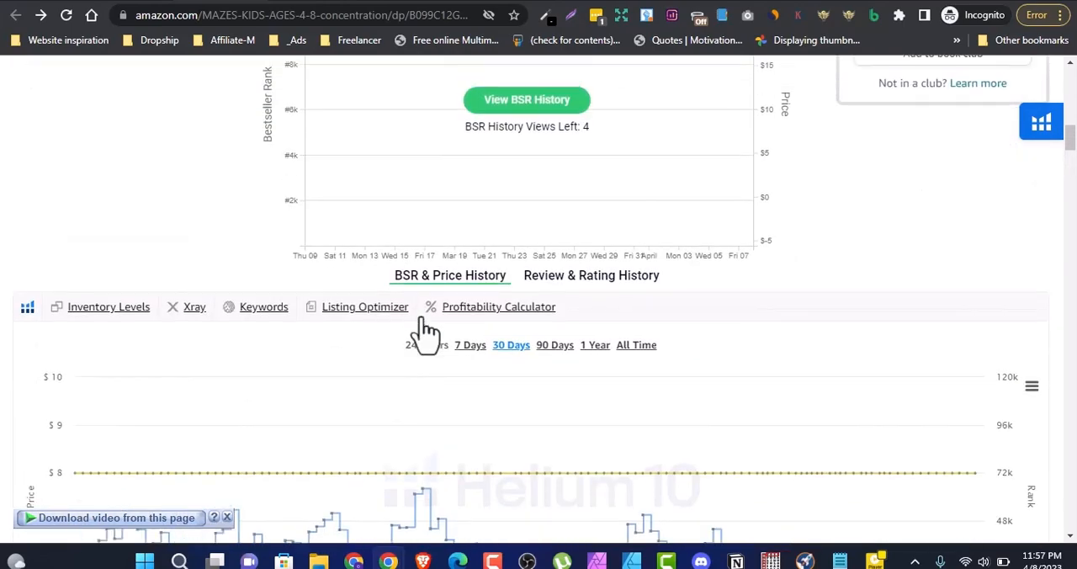
pyautogui.moveTo(336, 377); pyautogui.dragTo(348, 384)
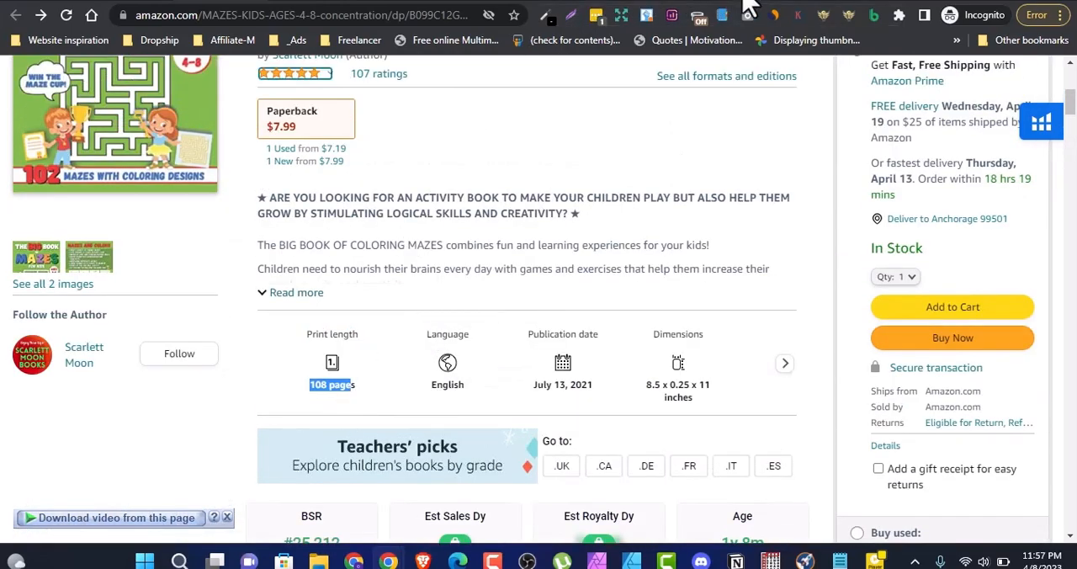
pyautogui.hotkey('alt', 'Tab')
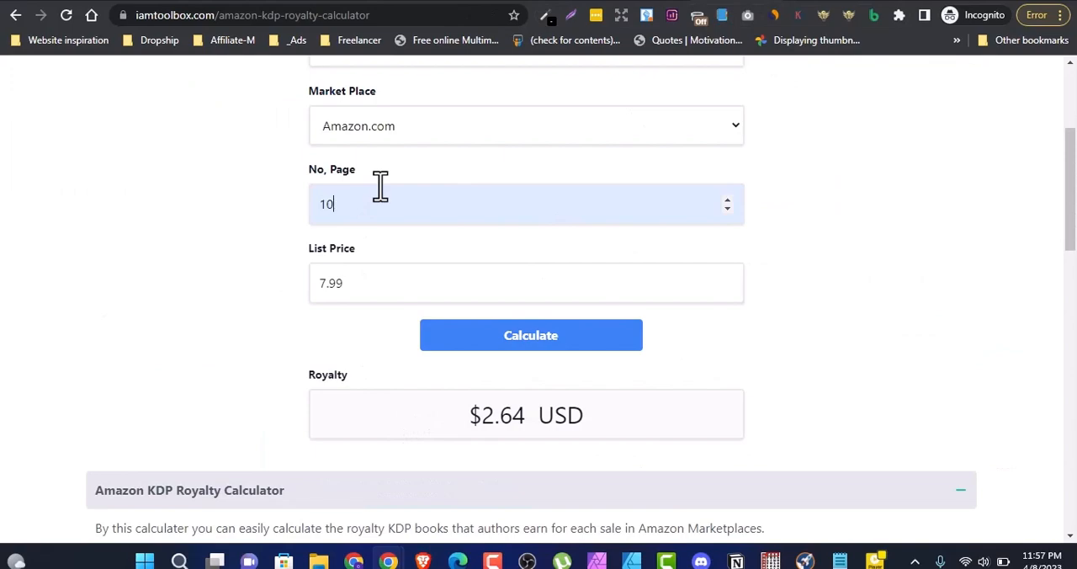
# Step: Set the list price to 7.99, matching the listing's paperback price, and calculate the royalty
pyautogui.moveTo(391, 290); pyautogui.dragTo(317, 296)
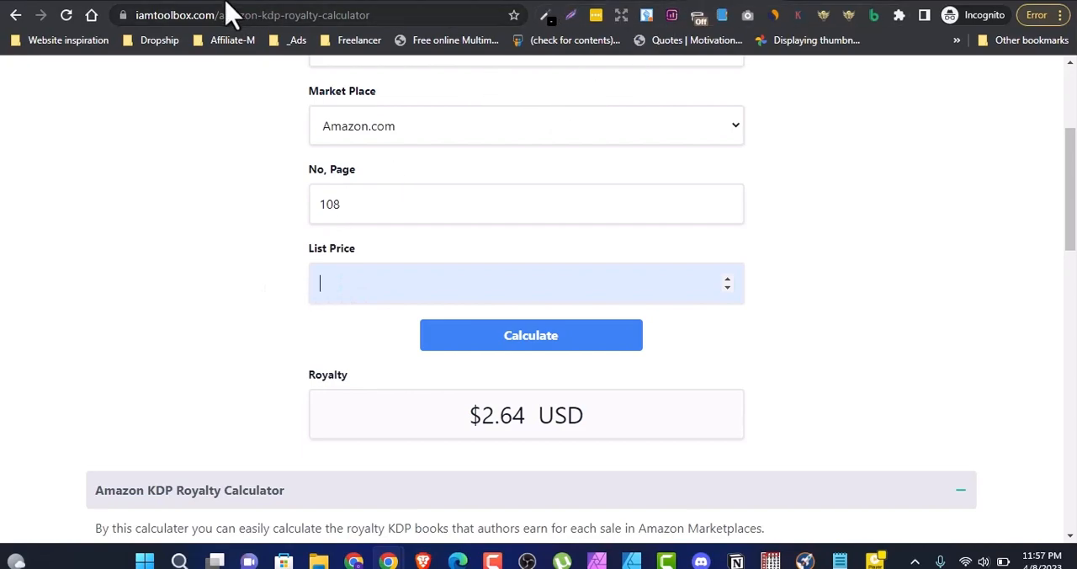
pyautogui.hotkey('alt', 'Tab')
pyautogui.scroll(2, 448, 289)
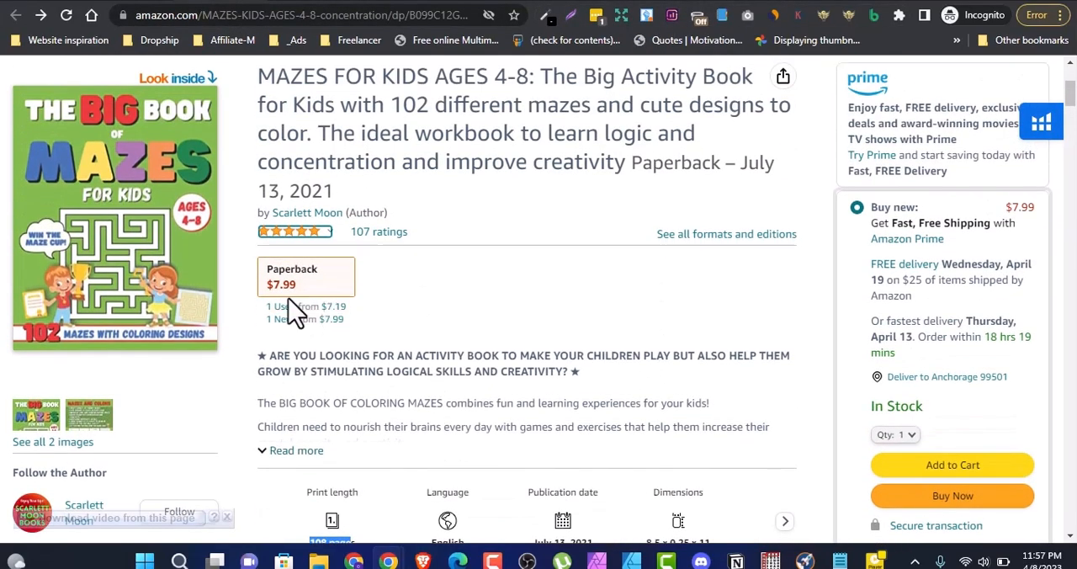
pyautogui.hotkey('alt', 'Tab')
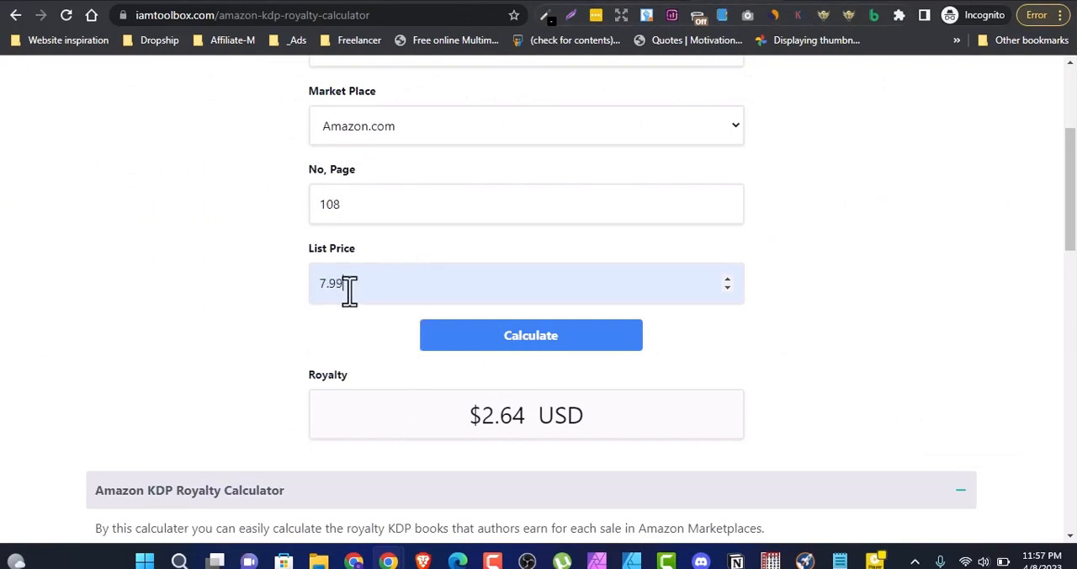
pyautogui.click(528, 345)
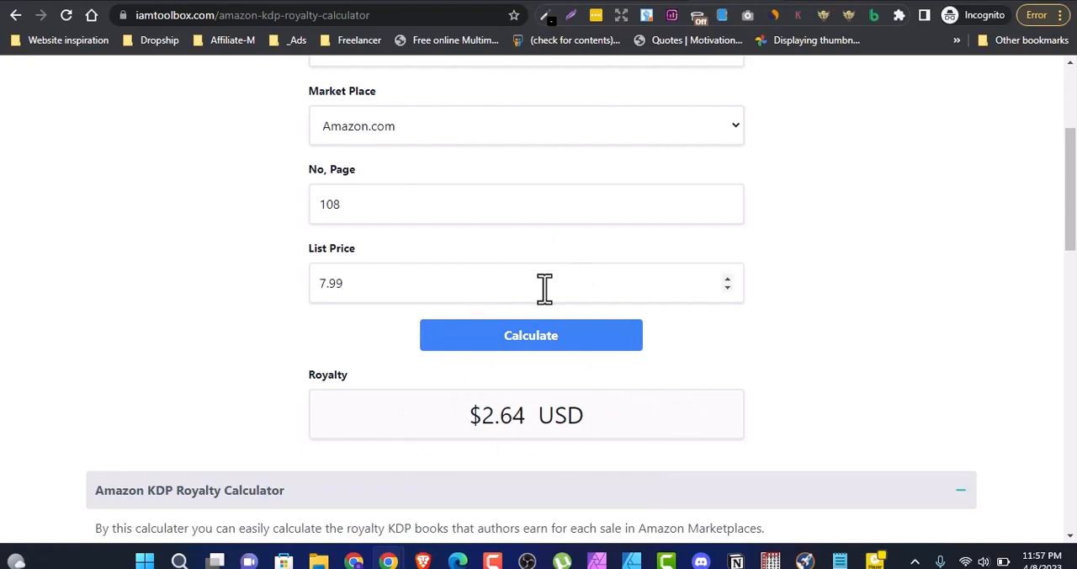
# Step: Switch to the TCK Publishing BSR to Sales Calculator and clear the old BSR rank, monthly sales and one-day sales
pyautogui.click(828, 1)
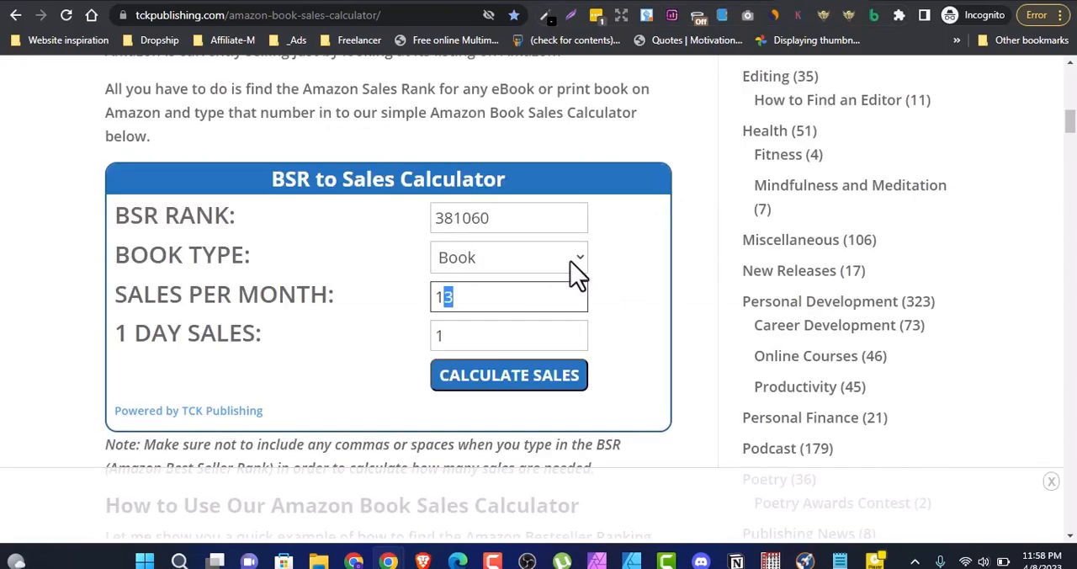
pyautogui.moveTo(503, 221); pyautogui.dragTo(424, 233)
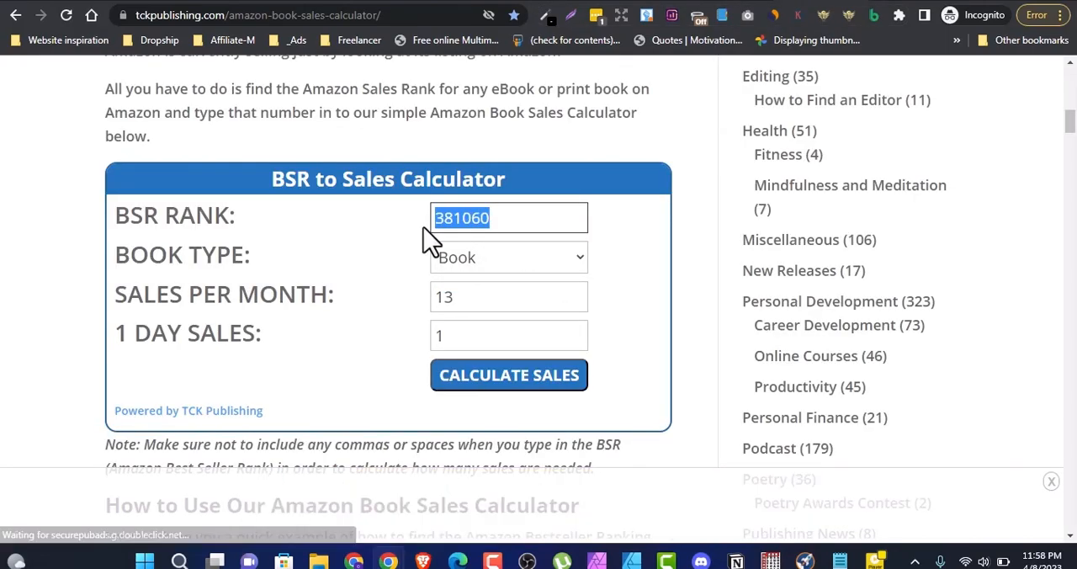
pyautogui.press('BackSpace')
pyautogui.click(441, 332)
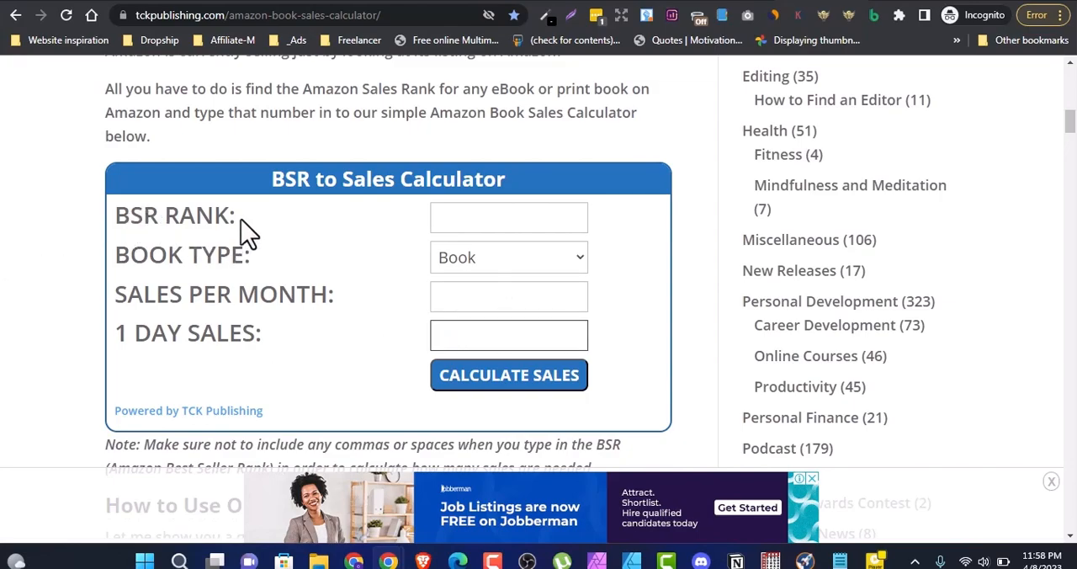
# Step: Switch back to the Amazon listing and copy the overall Books best sellers rank 25,212 from the product details
pyautogui.click(226, 2)
pyautogui.scroll(-20, 444, 284)
pyautogui.scroll(-10, 450, 286)
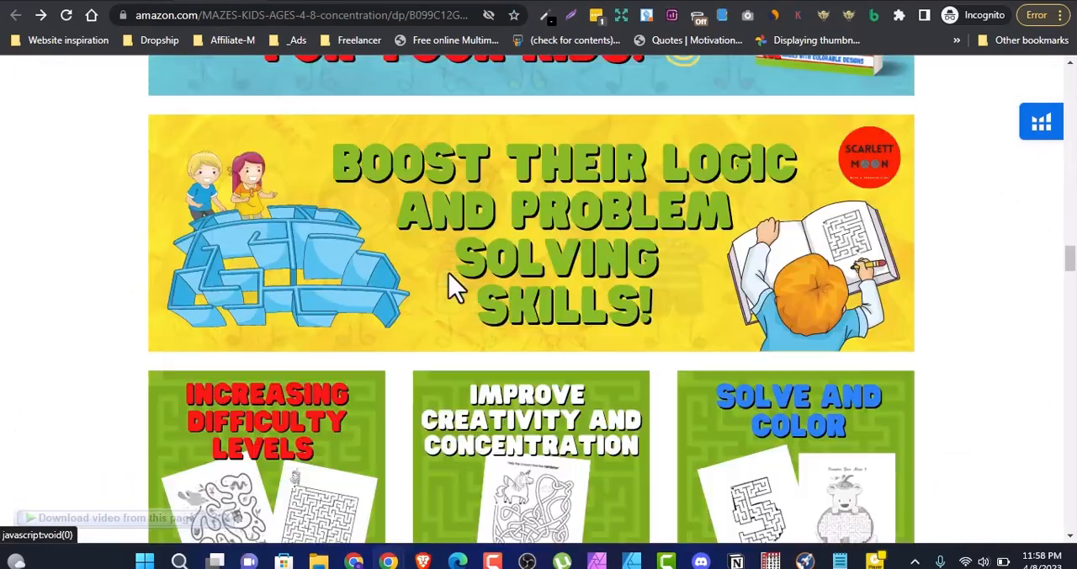
pyautogui.scroll(5, 446, 286)
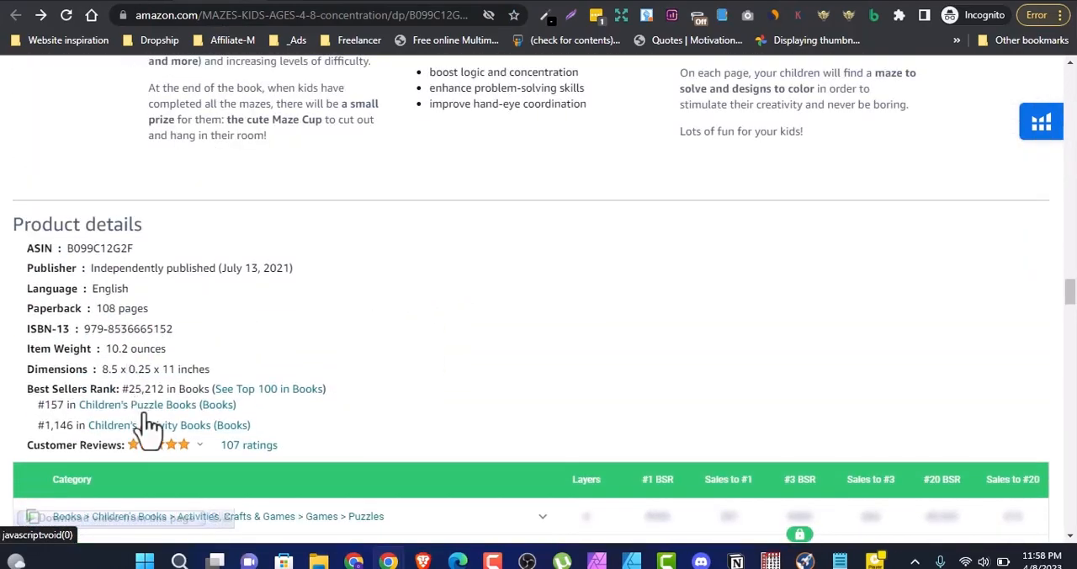
pyautogui.moveTo(129, 389); pyautogui.dragTo(167, 389)
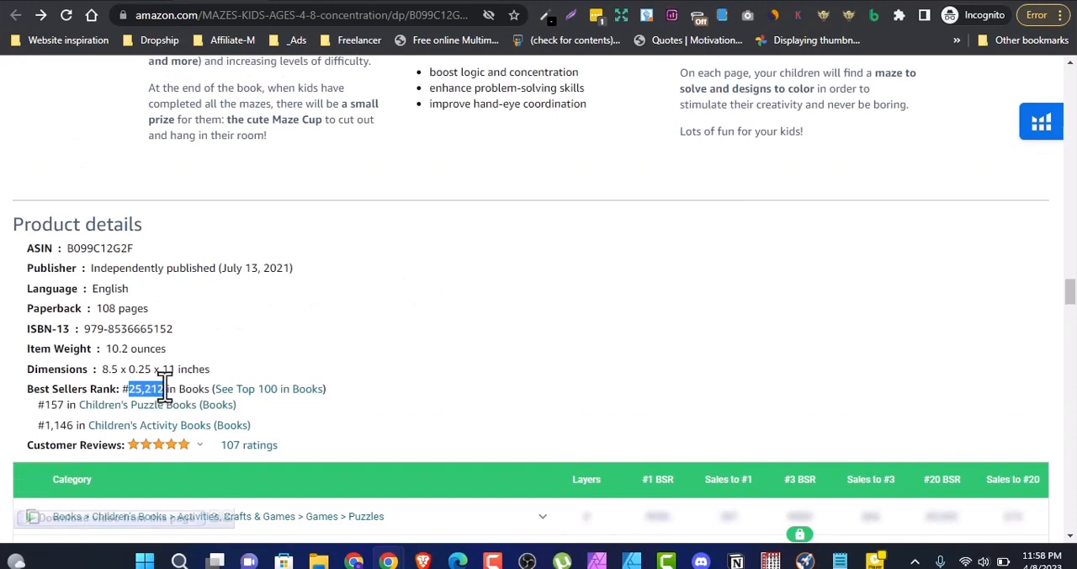
pyautogui.rightClick(158, 389)
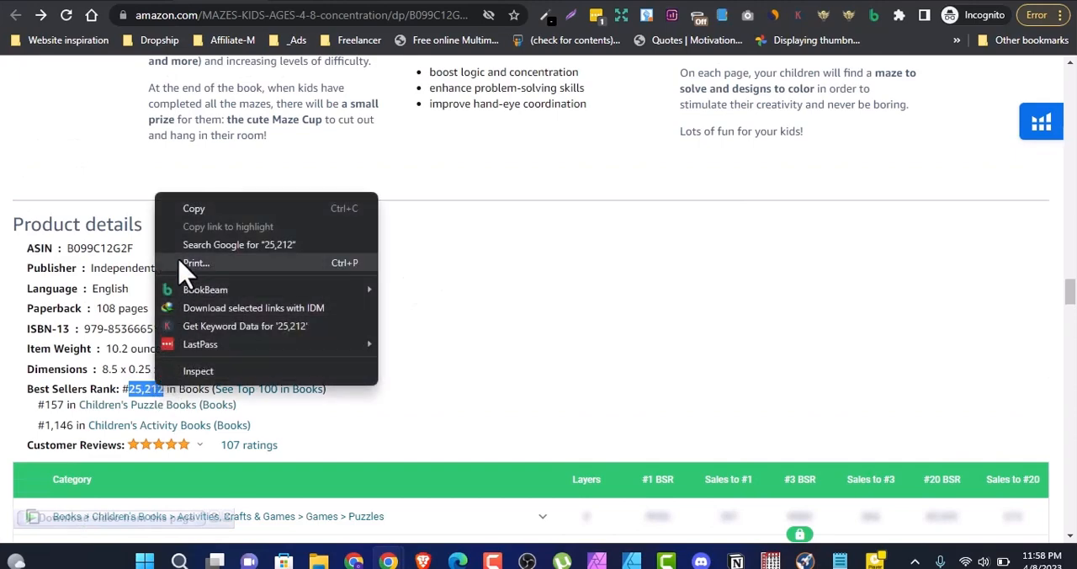
pyautogui.click(192, 208)
# Step: In the BSR to Sales Calculator, enter the BSR rank as 25212 and choose Book as the book type
pyautogui.hotkey('ctrl', 'Tab')
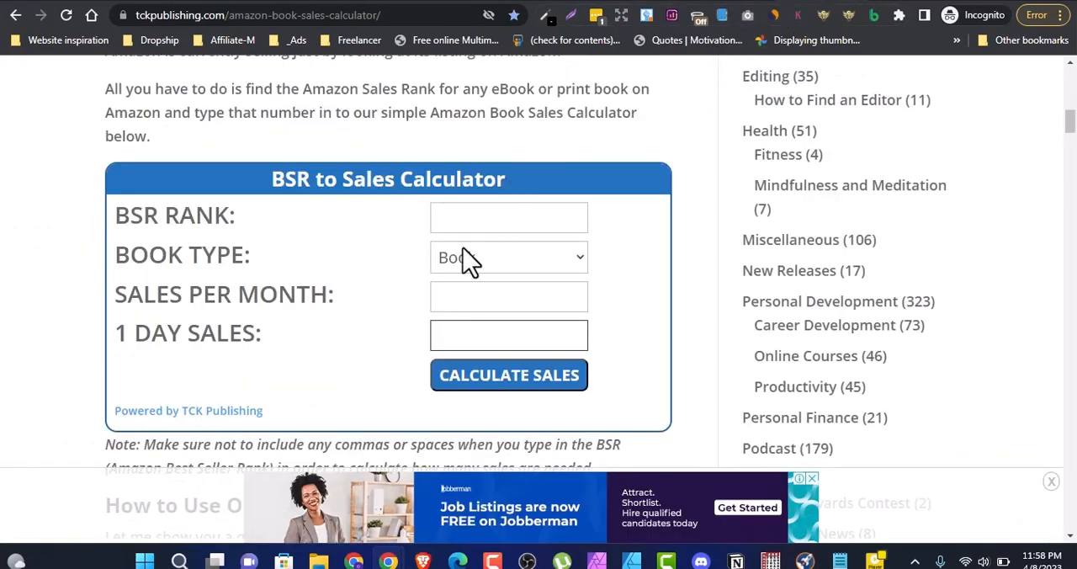
pyautogui.click(466, 219)
pyautogui.hotkey('ctrl', 'v')
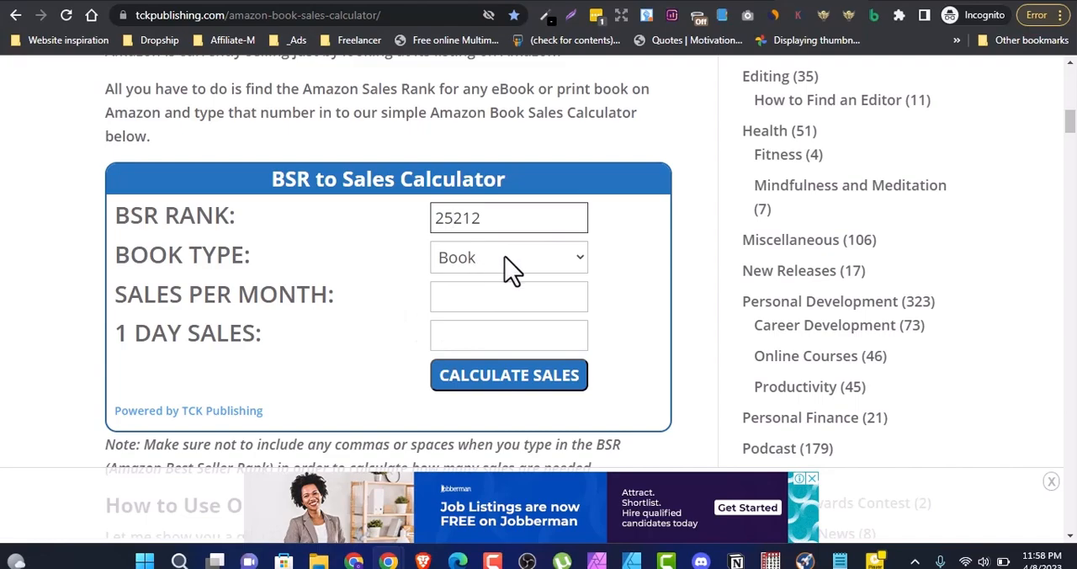
pyautogui.click(572, 267)
pyautogui.click(538, 271)
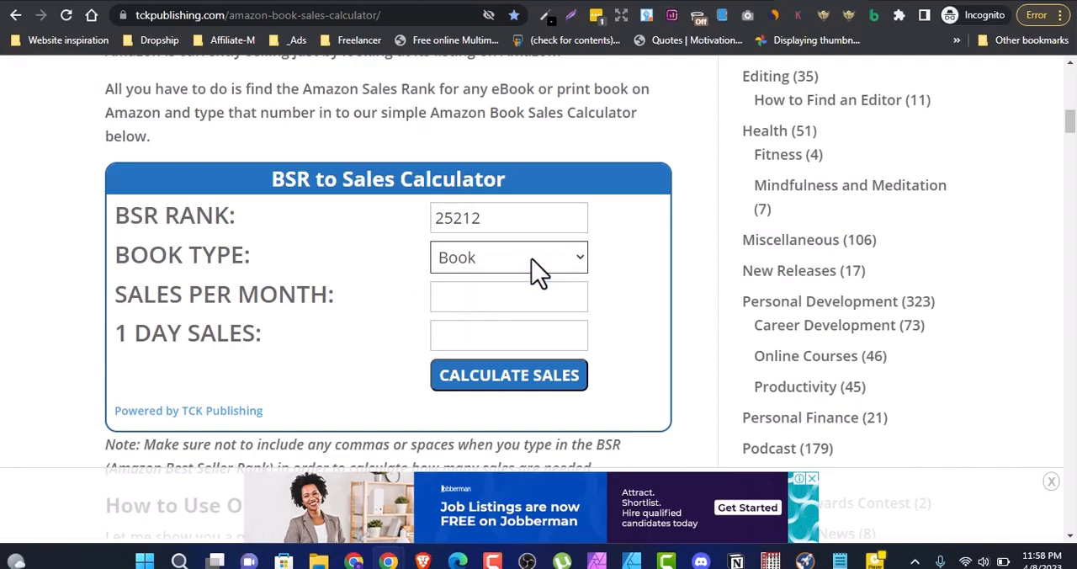
# Step: Calculate the sales for BSR rank 25212 and check the estimated sales per month and one-day sales
pyautogui.click(516, 383)
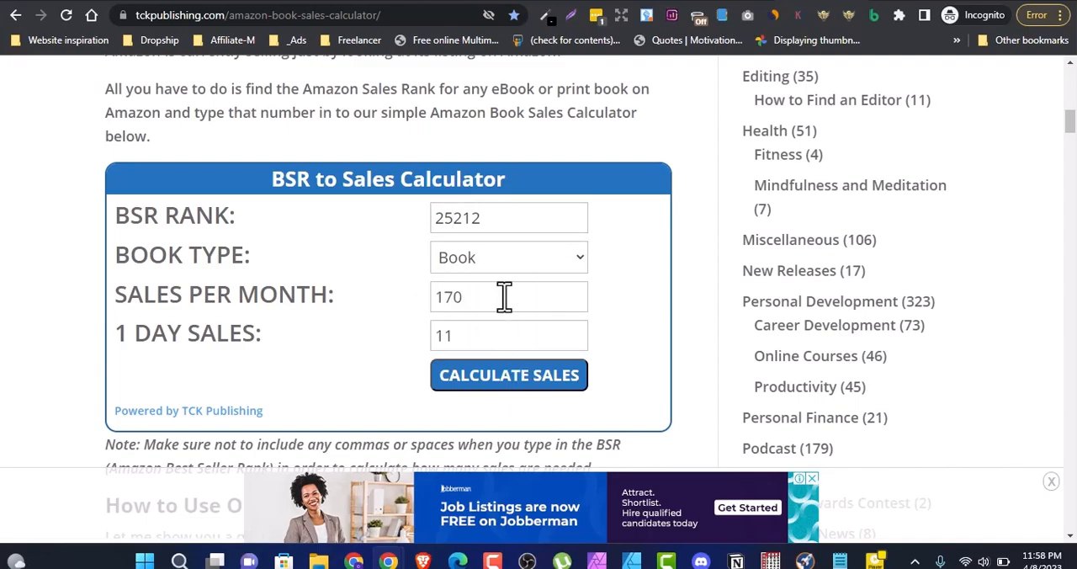
pyautogui.moveTo(489, 294); pyautogui.dragTo(283, 339)
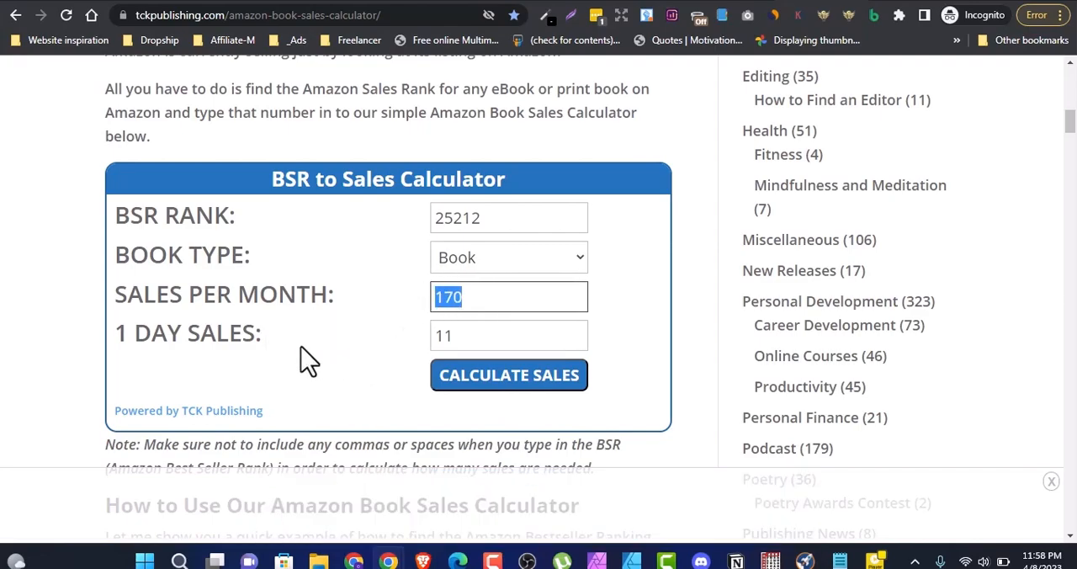
pyautogui.moveTo(464, 339); pyautogui.dragTo(438, 336)
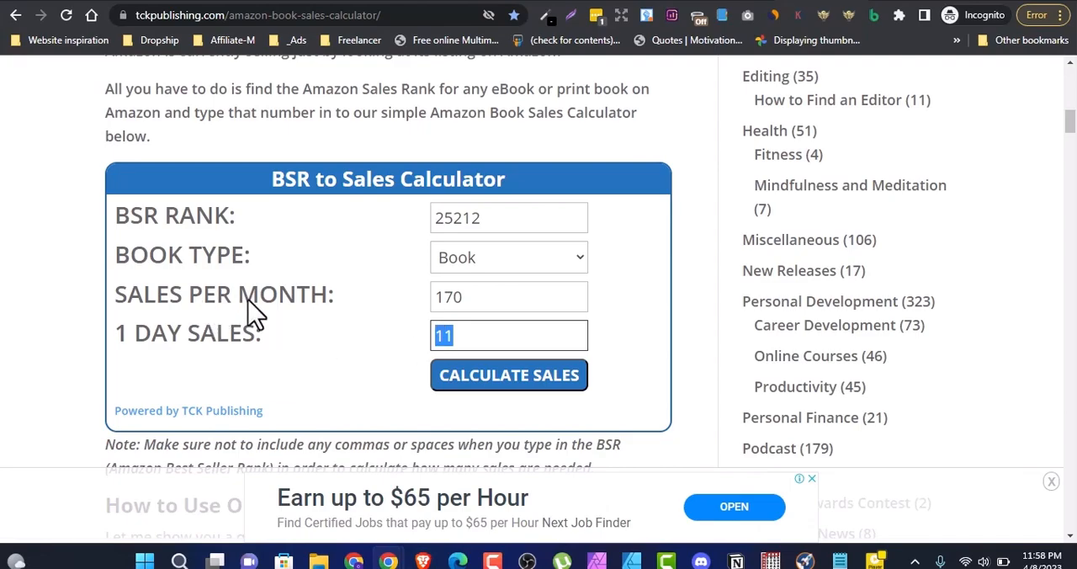
pyautogui.moveTo(471, 301); pyautogui.dragTo(447, 301)
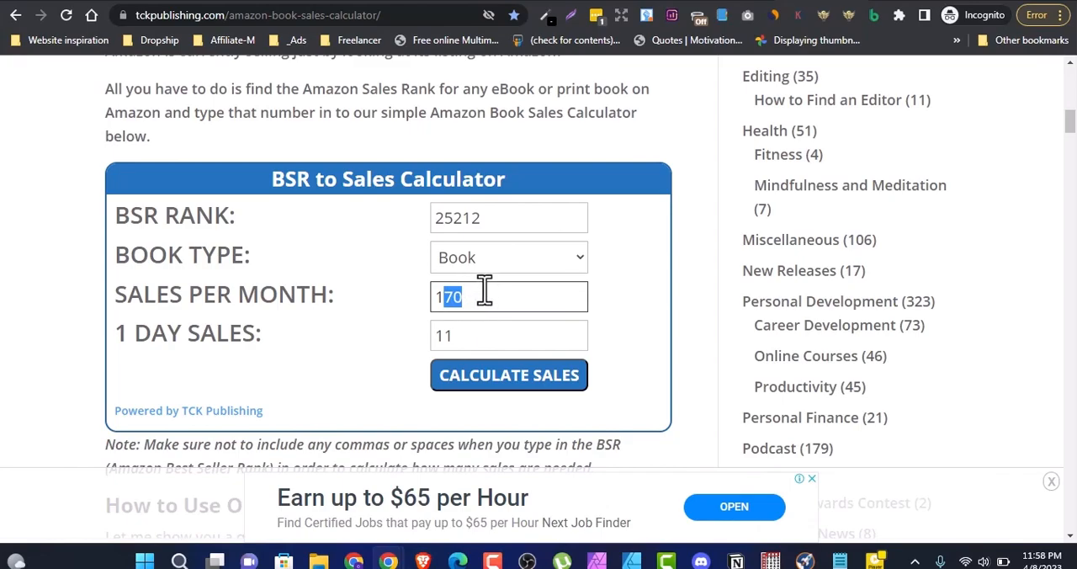
# Step: Switch to the KDP royalty calculator and multiply the 170 monthly sales by the 2.64 royalty in the Windows Calculator
pyautogui.click(744, 0)
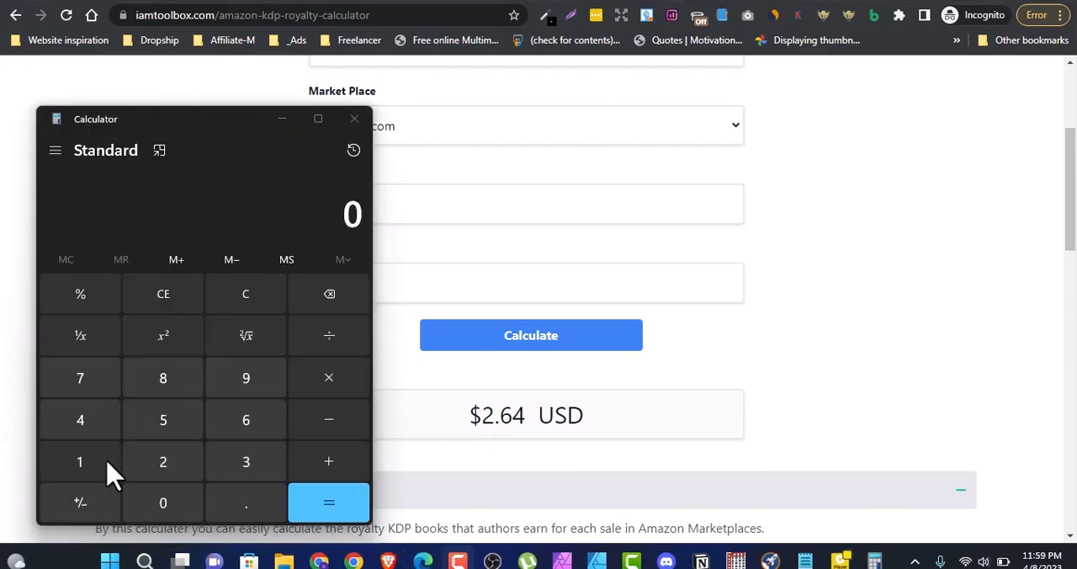
pyautogui.click(107, 461)
pyautogui.click(105, 383)
pyautogui.click(152, 503)
pyautogui.click(341, 380)
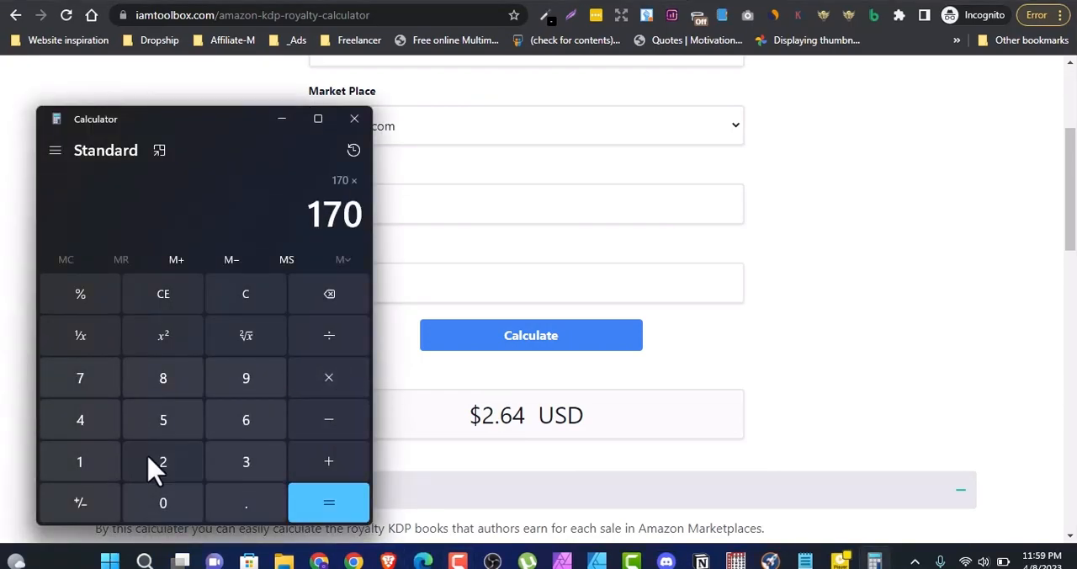
pyautogui.click(172, 471)
pyautogui.click(235, 505)
pyautogui.click(248, 429)
pyautogui.click(109, 436)
pyautogui.click(304, 510)
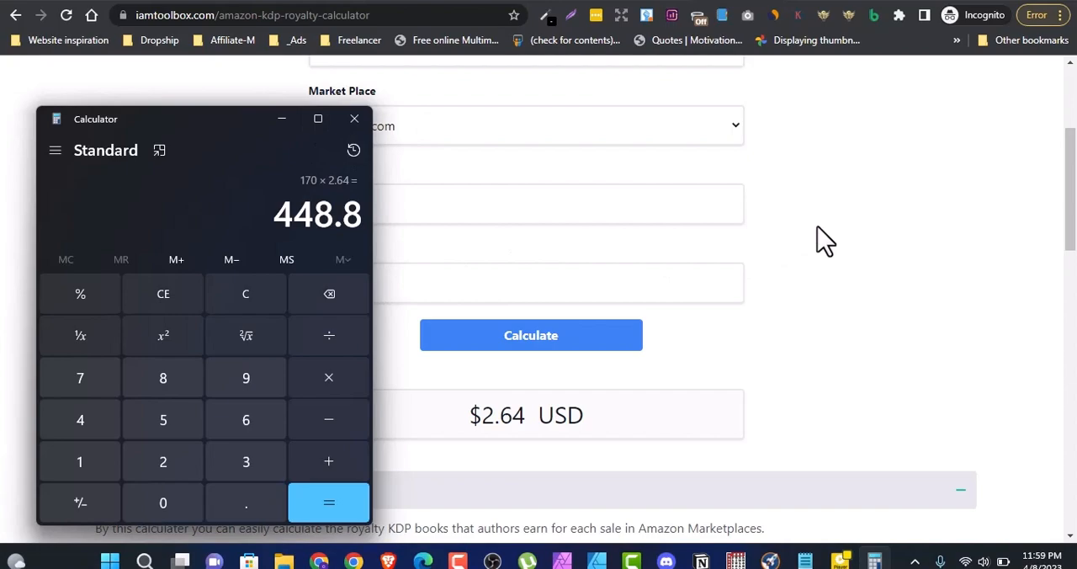
pyautogui.click(312, 102)
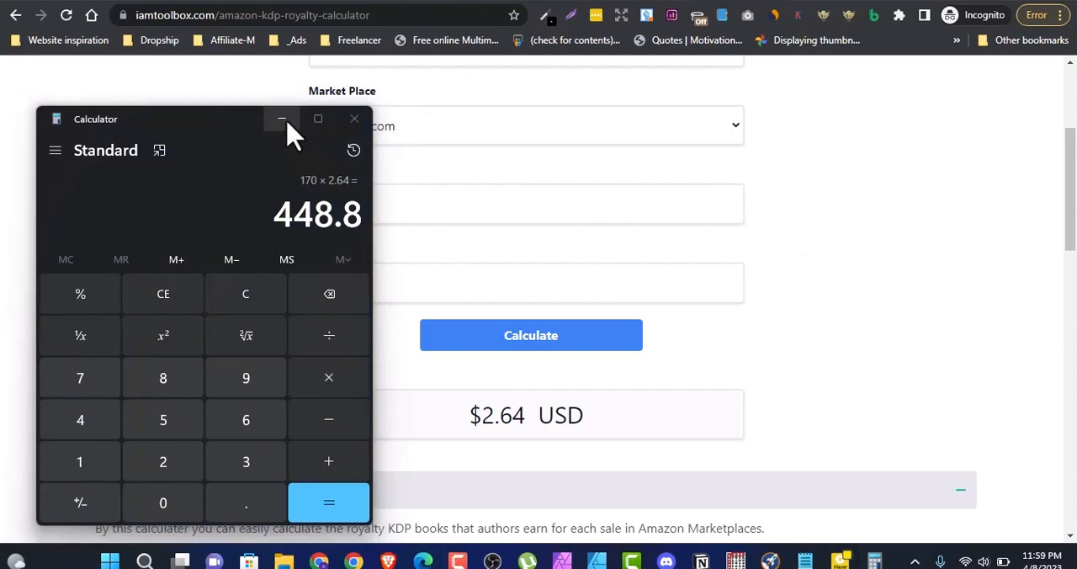
pyautogui.click(283, 120)
pyautogui.scroll(3, 815, 309)
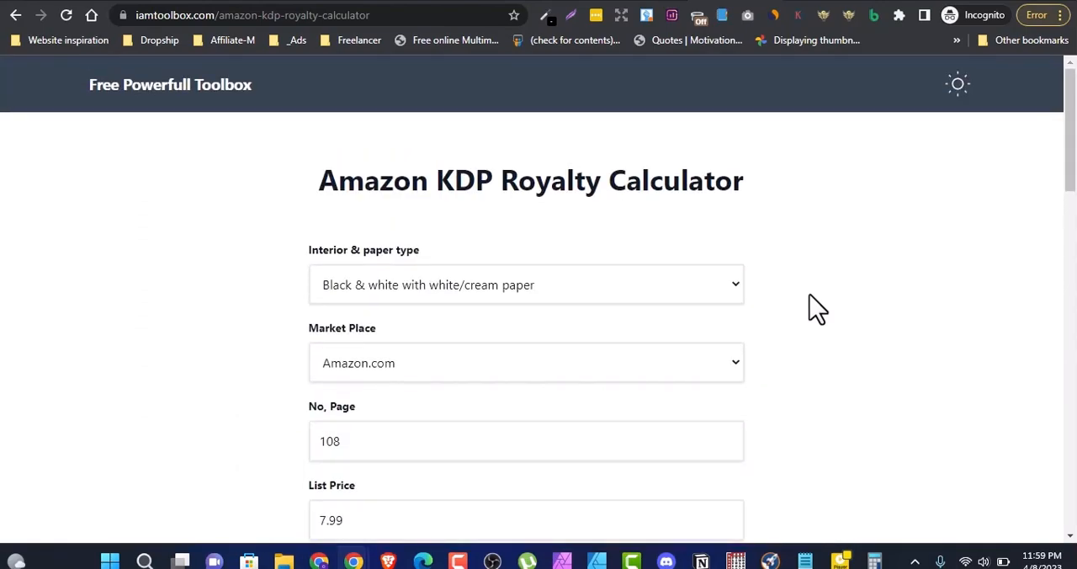
# Step: Switch past the YouTube channel to the Vecteezy tortoise coloring page and review the vector and its free license attribution
pyautogui.click(123, 0)
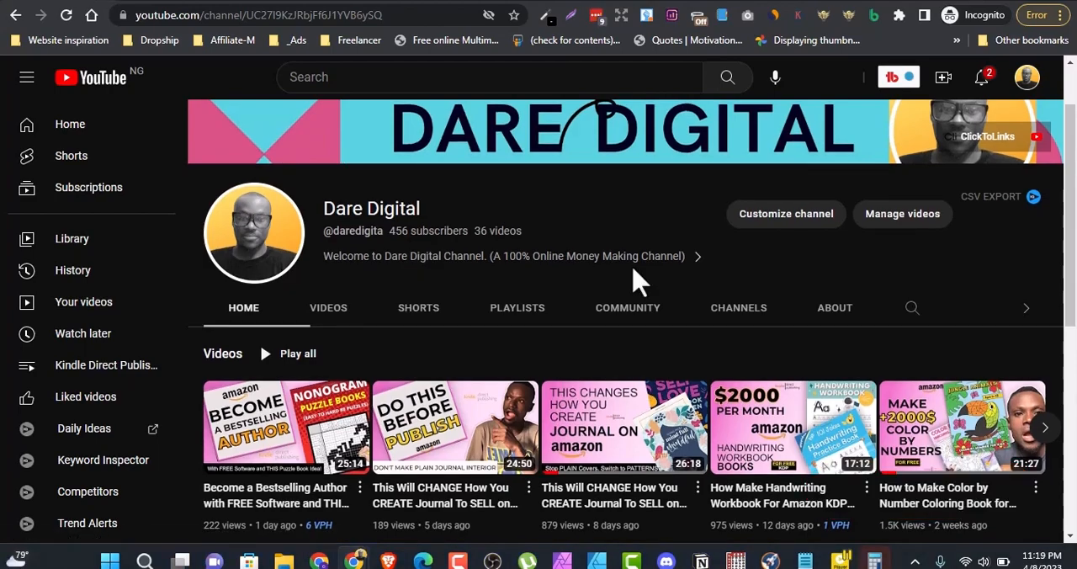
pyautogui.click(259, 1)
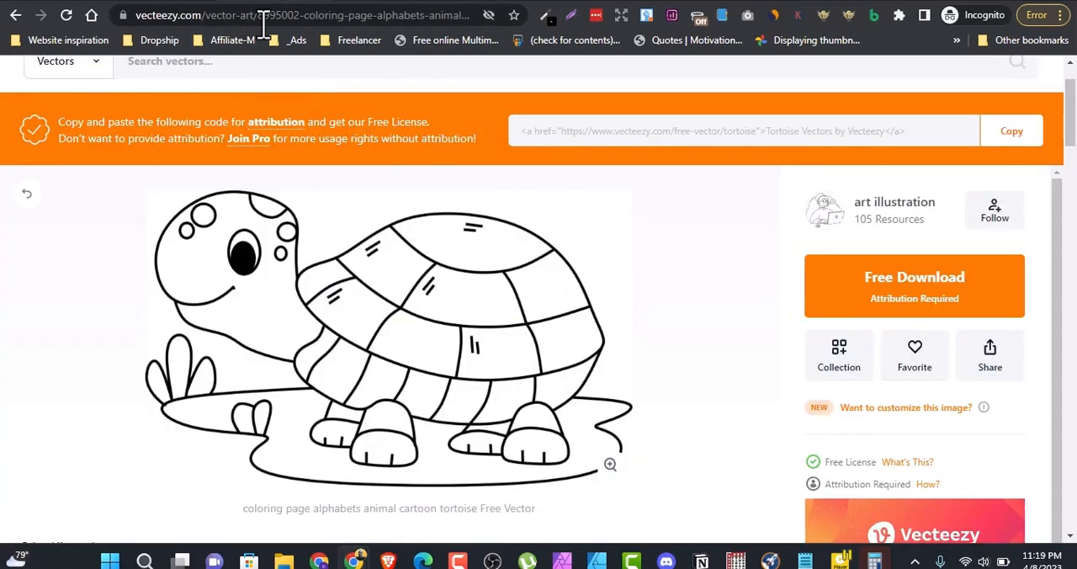
pyautogui.scroll(1, 538, 206)
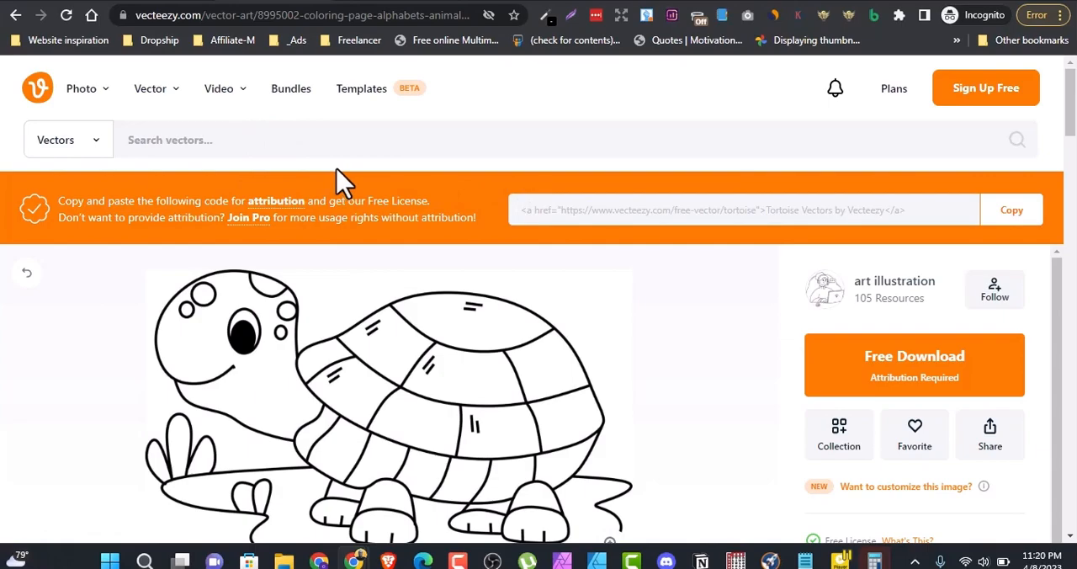
pyautogui.scroll(-2, 403, 200)
pyautogui.scroll(2, 396, 255)
pyautogui.scroll(-2, 440, 332)
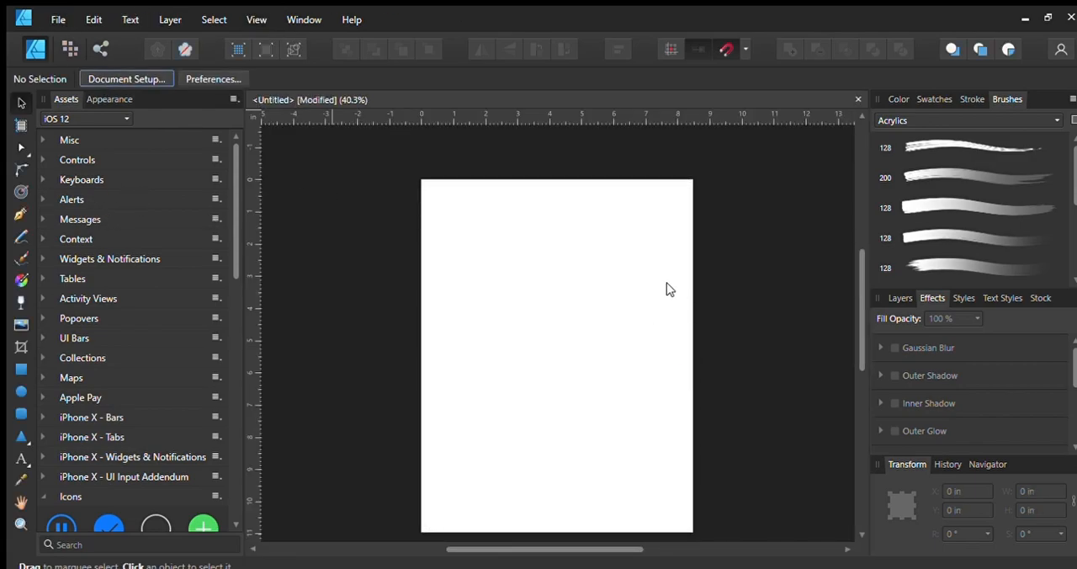
# Step: In Affinity Designer, place the elephant silhouette image at about 4.45 by 6.29 in on the blank page, and flip and rotate it
pyautogui.moveTo(469, 212); pyautogui.dragTo(620, 408)
pyautogui.click(481, 49)
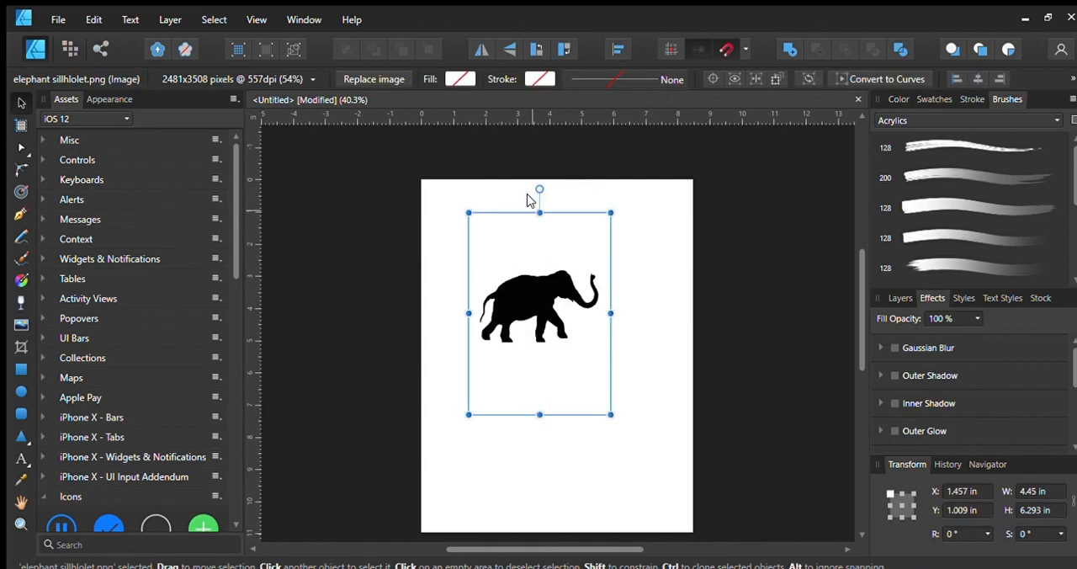
pyautogui.moveTo(539, 189); pyautogui.dragTo(596, 202)
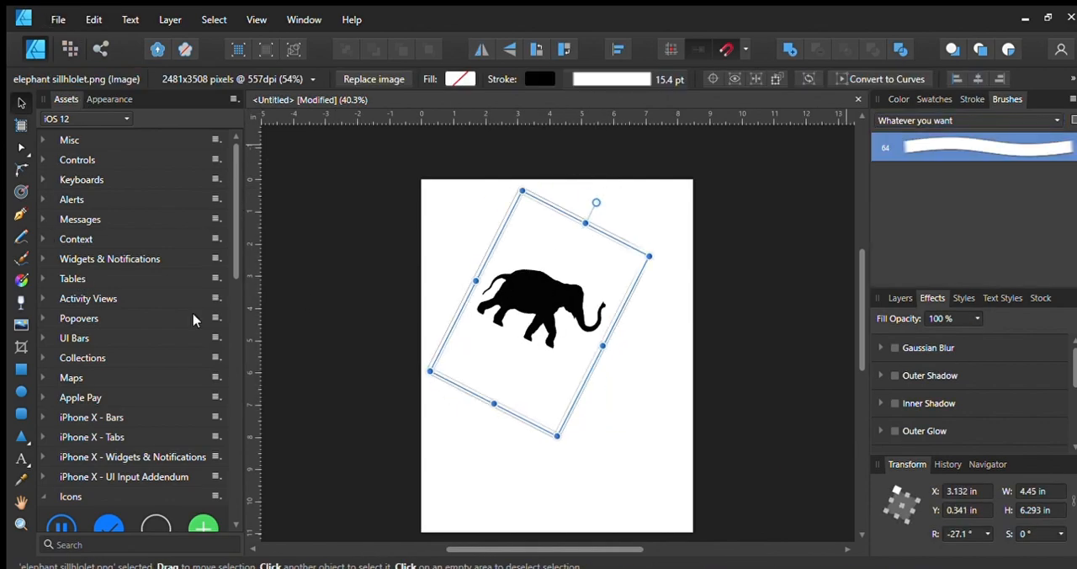
pyautogui.press('b')
pyautogui.moveTo(496, 362)
pyautogui.mouseDown()
pyautogui.moveTo(637, 515)
pyautogui.moveTo(509, 313)
pyautogui.mouseUp()
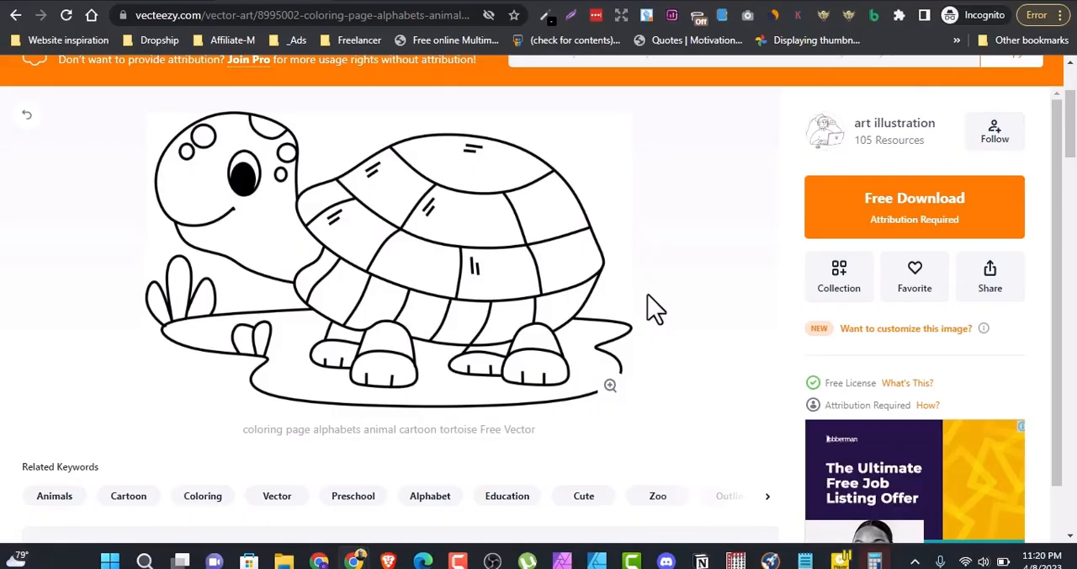
# Step: Switch to the Vecteezy lobster coloring page and dismiss the Vecteezy Pro advert covering it
pyautogui.click(375, 1)
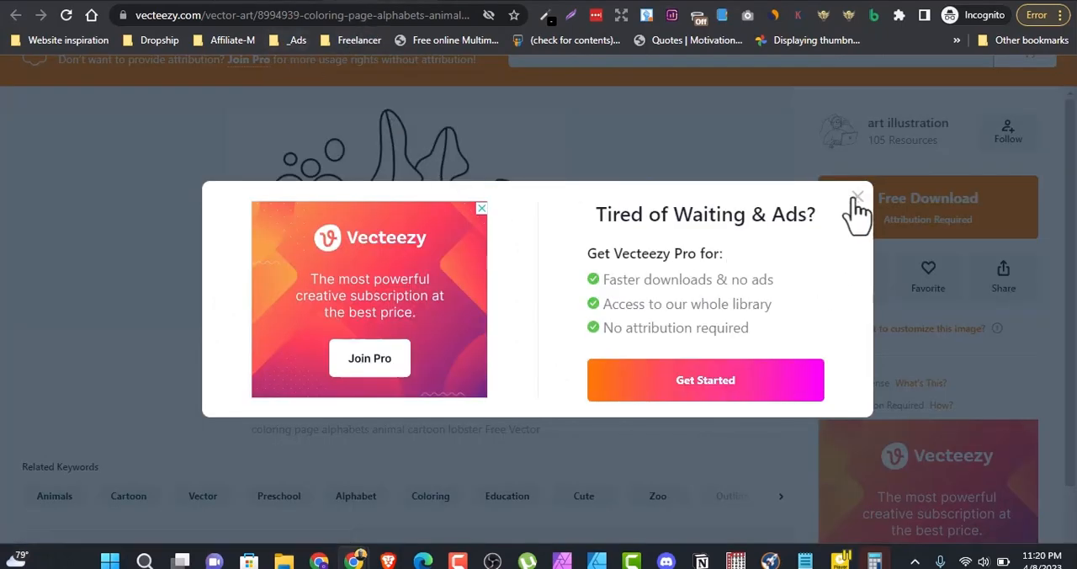
pyautogui.click(854, 198)
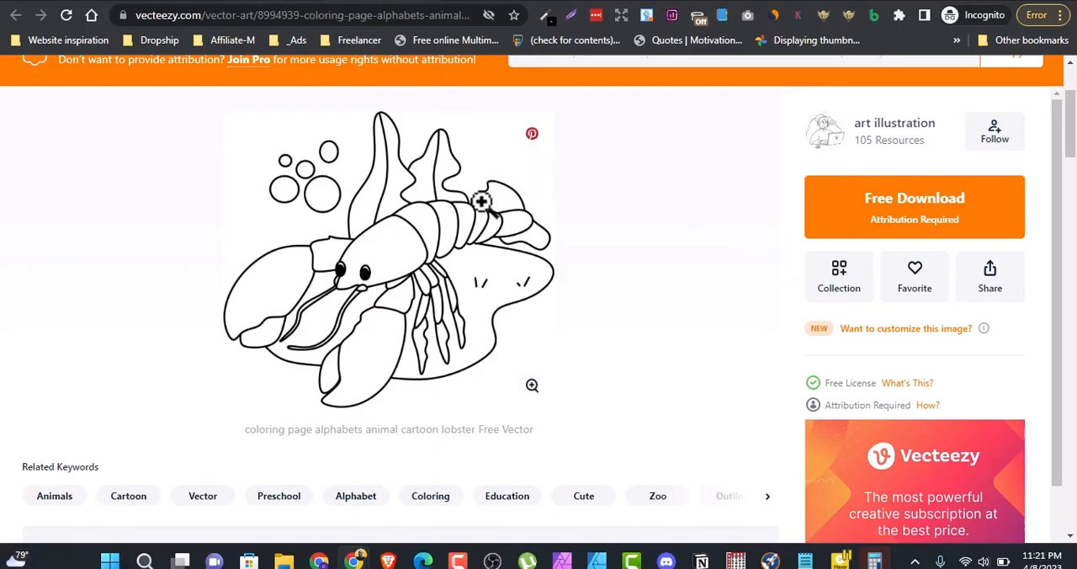
# Step: Switch to the Creative Fabrica page for Hand Drawn Mazes with Solutions and examine its price, preview images and file details
pyautogui.click(496, 1)
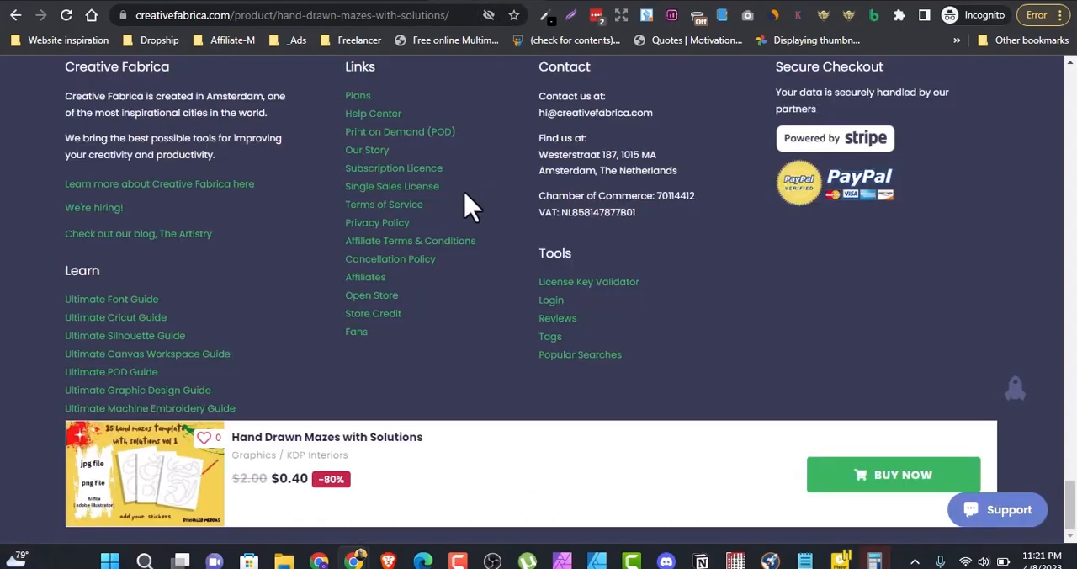
pyautogui.scroll(20, 469, 208)
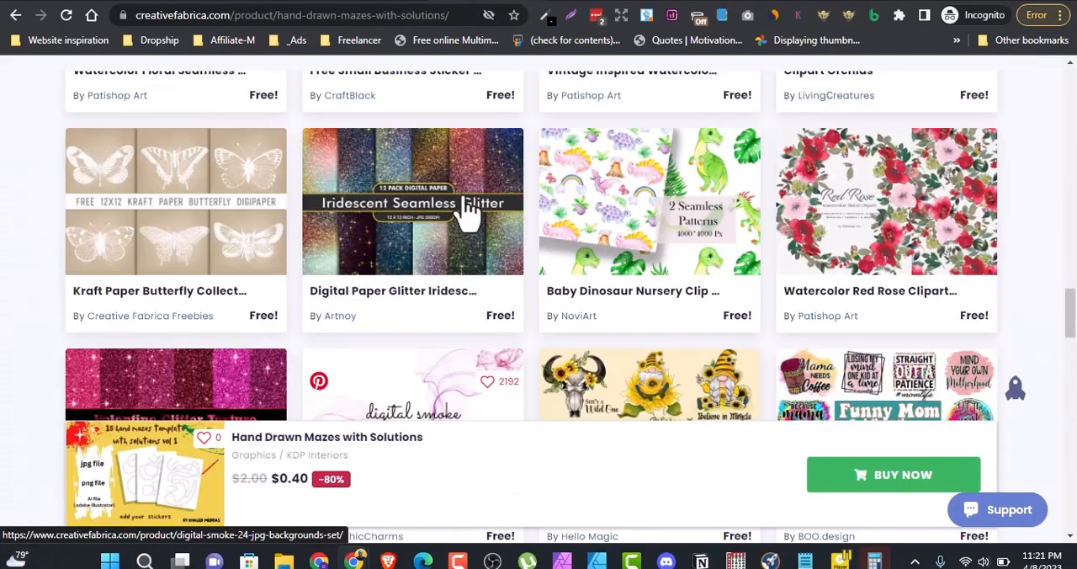
pyautogui.scroll(15, 469, 209)
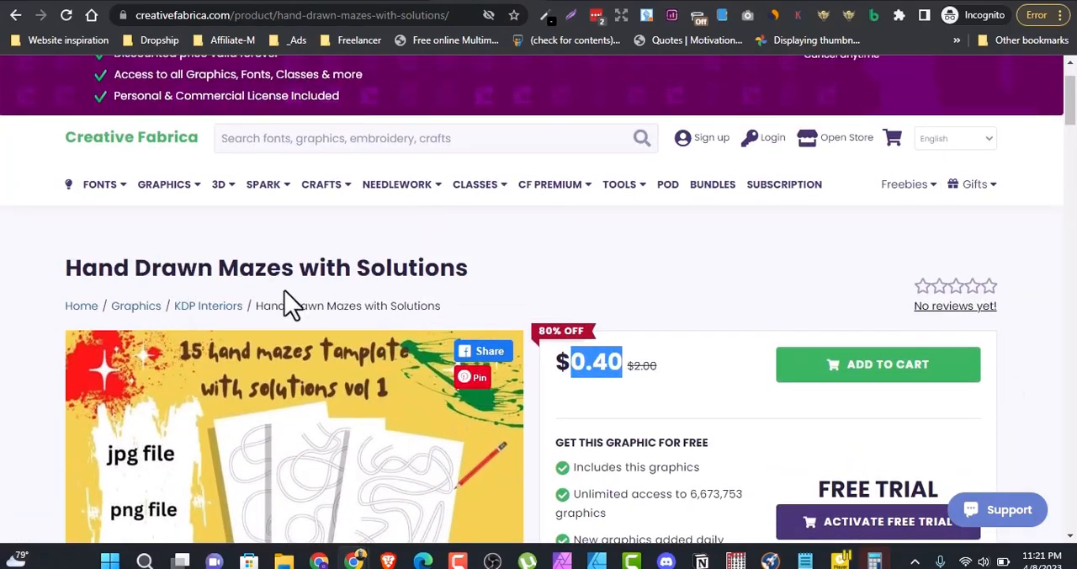
pyautogui.scroll(-2, 413, 278)
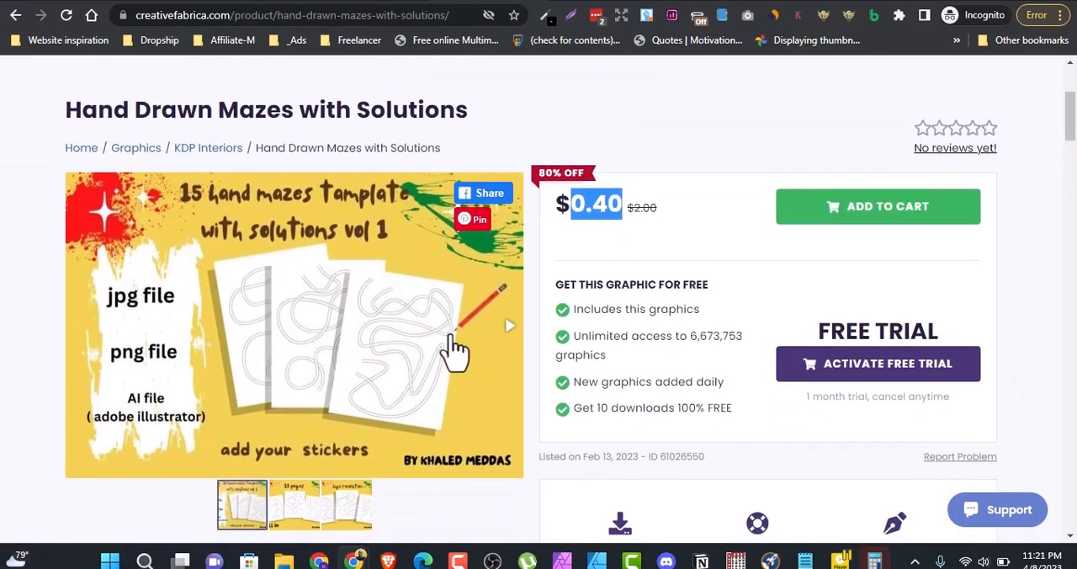
pyautogui.scroll(-3, 472, 336)
pyautogui.scroll(2, 599, 223)
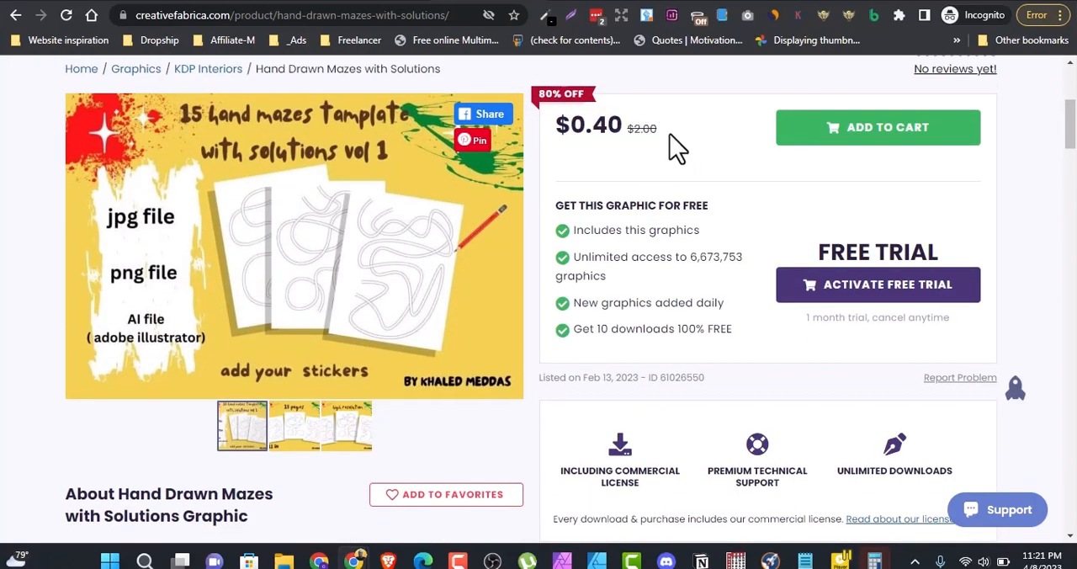
pyautogui.scroll(-5, 305, 304)
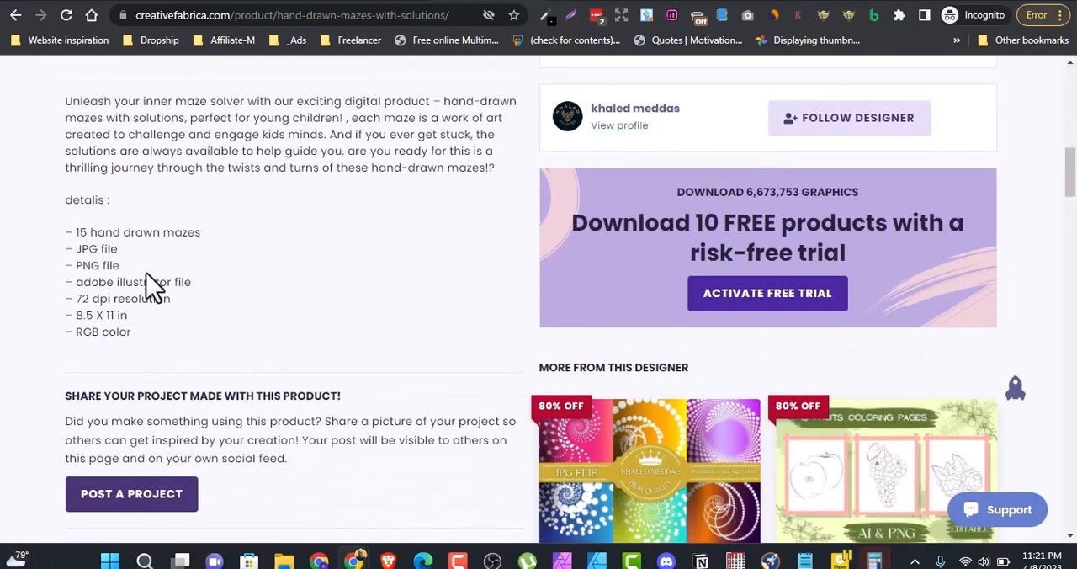
pyautogui.moveTo(76, 232)
pyautogui.mouseDown()
pyautogui.moveTo(187, 233)
pyautogui.moveTo(211, 247)
pyautogui.mouseUp()
pyautogui.scroll(5, 343, 265)
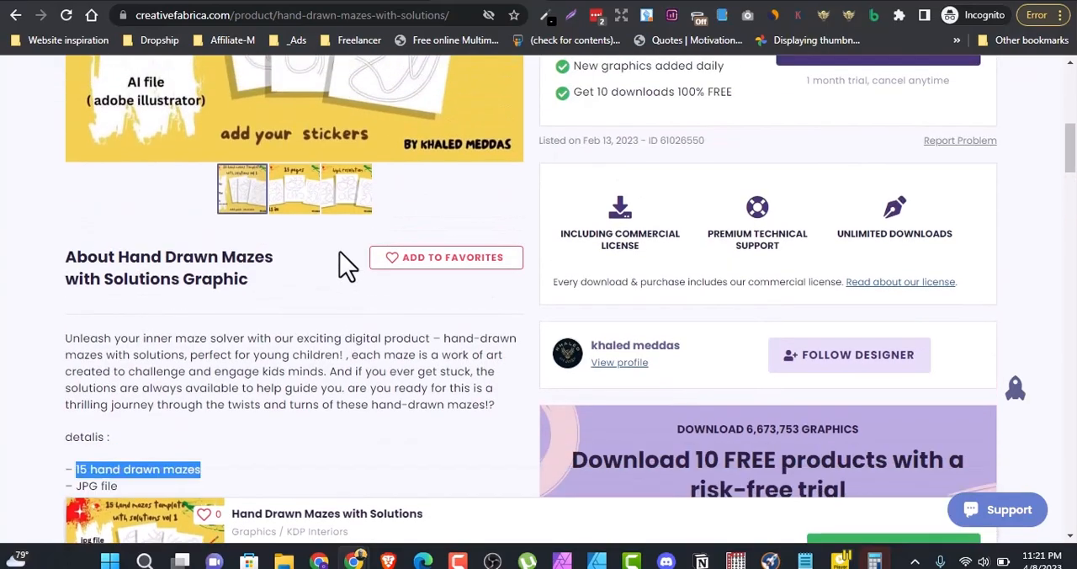
pyautogui.scroll(1, 343, 271)
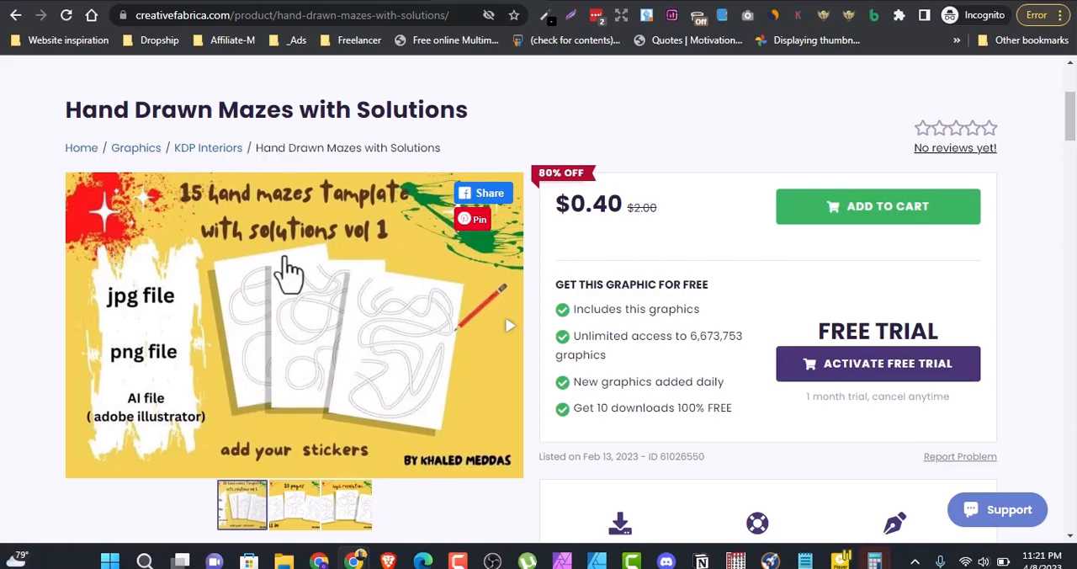
# Step: Switch to Affinity Designer and create a new document in inches, 8.5 in wide and 11 in high
pyautogui.moveTo(354, 559)
pyautogui.click(597, 560)
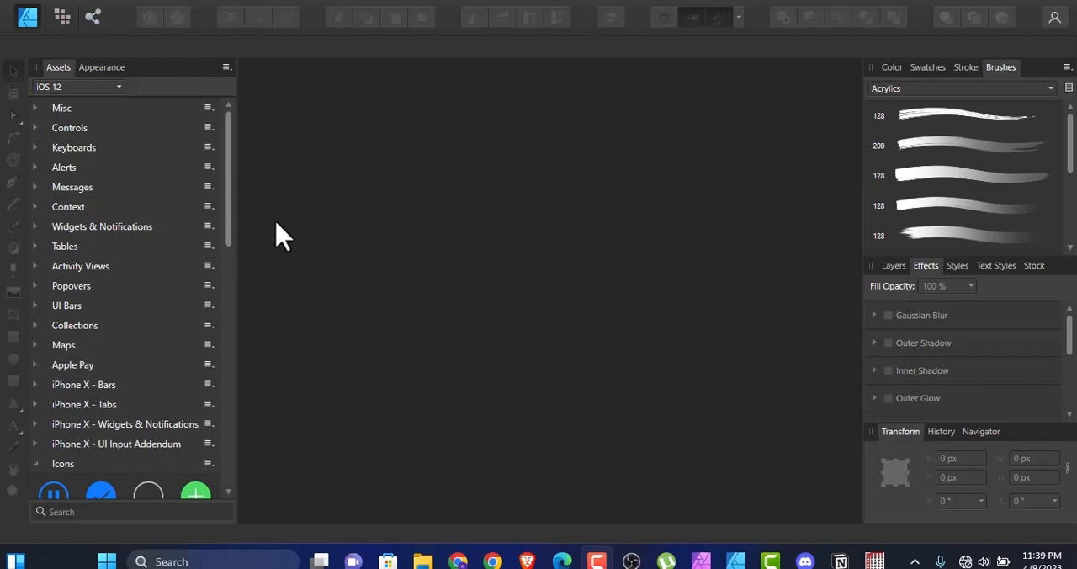
pyautogui.click(48, 10)
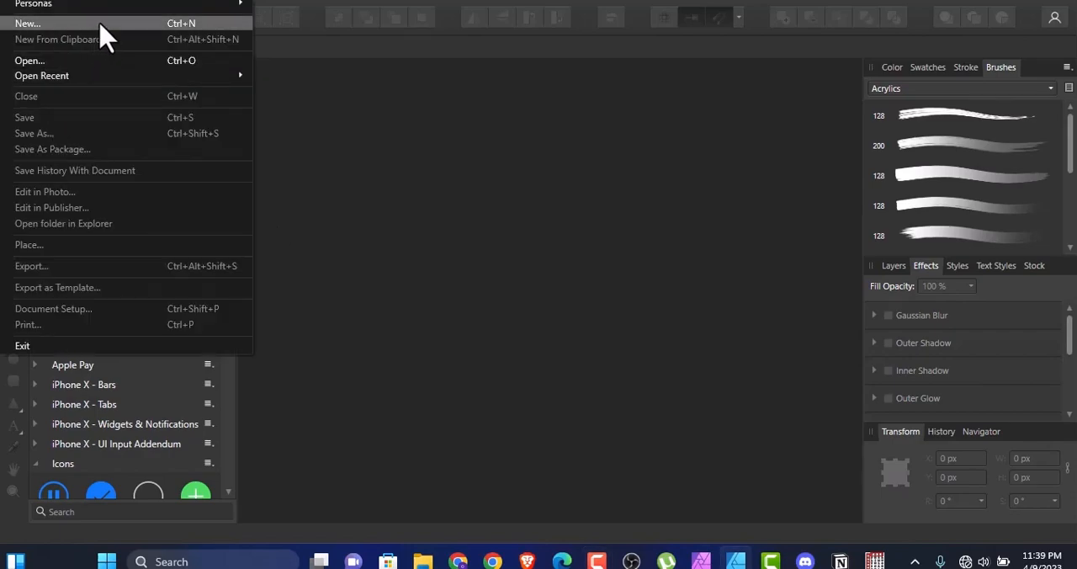
pyautogui.click(97, 24)
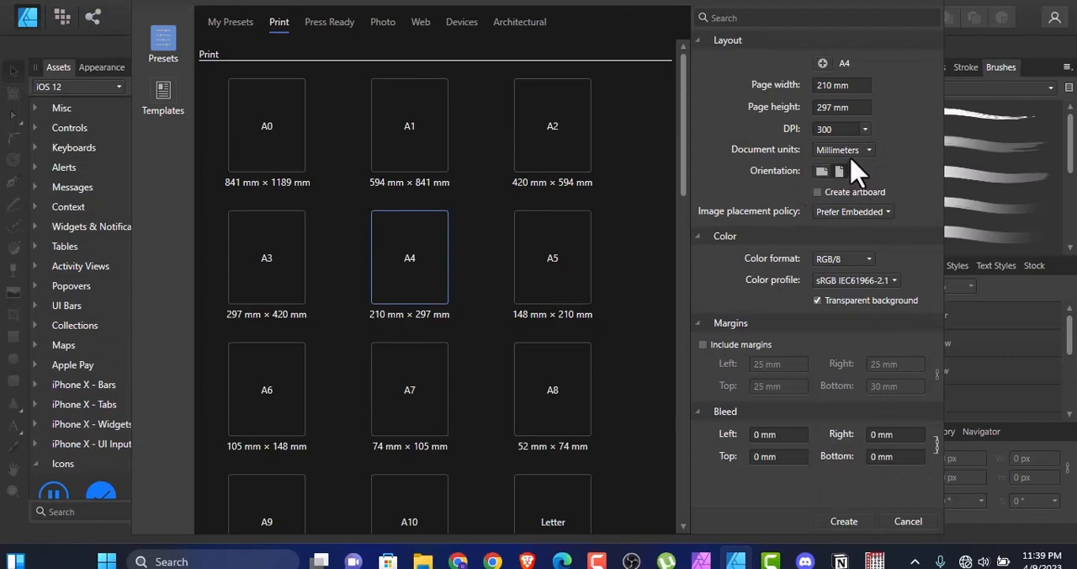
pyautogui.click(870, 154)
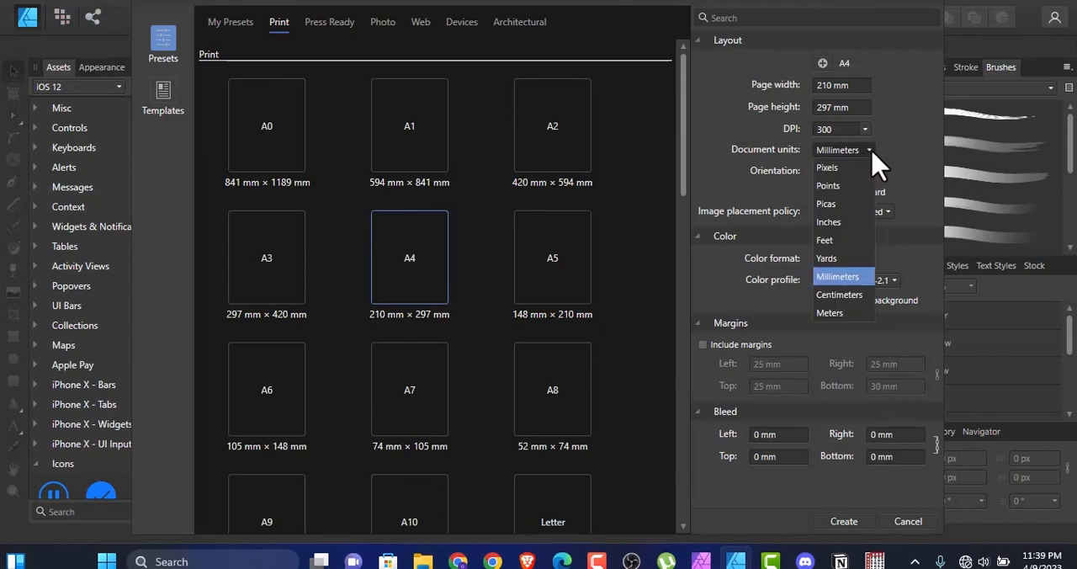
pyautogui.click(828, 222)
pyautogui.click(830, 88)
pyautogui.write('8.5')
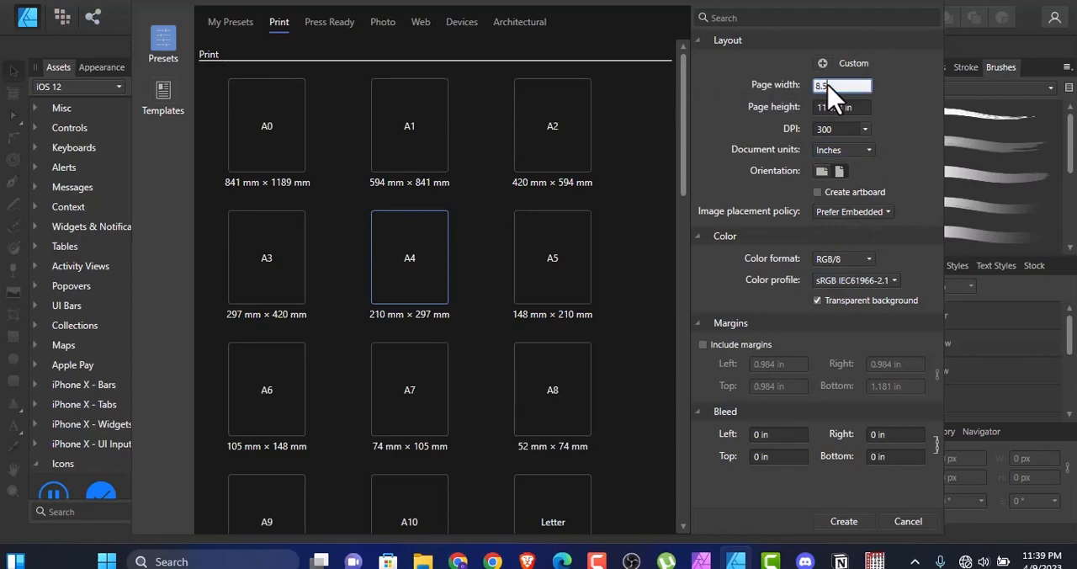
pyautogui.click(831, 106)
pyautogui.write('11')
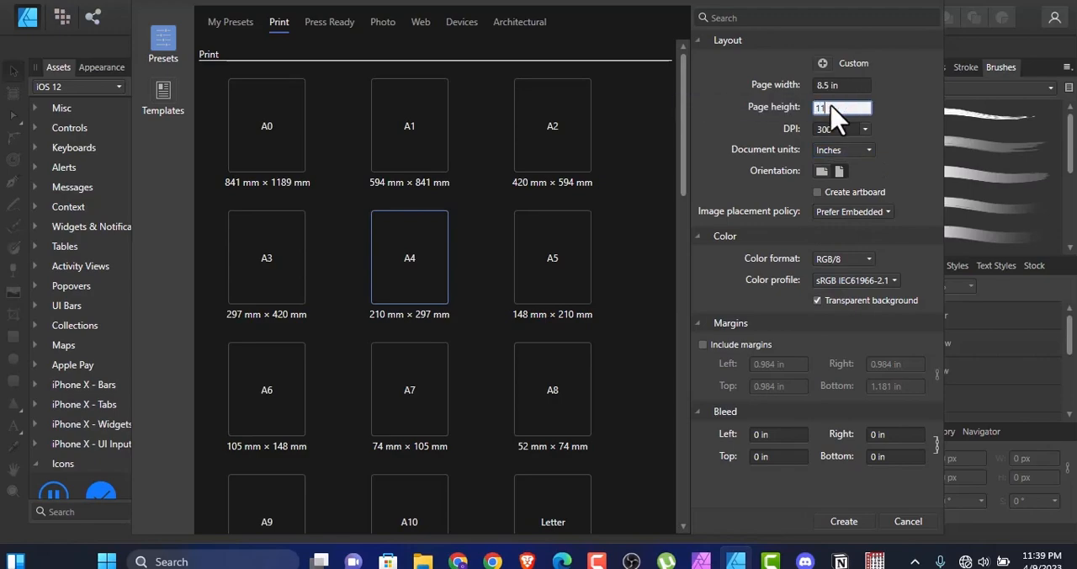
pyautogui.click(843, 521)
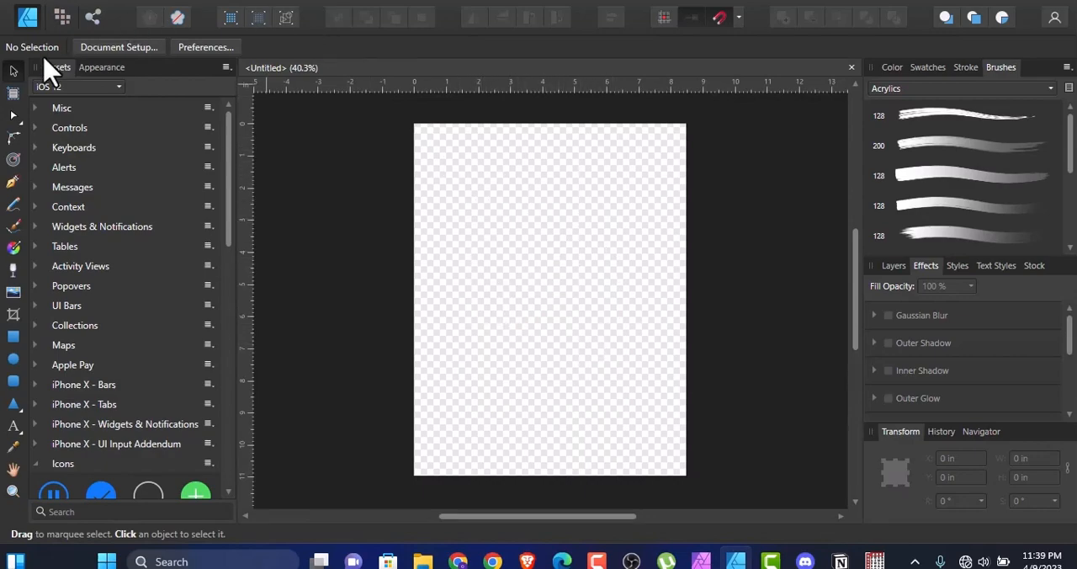
# Step: Turn off the transparent background in the document setup's color settings
pyautogui.click(118, 47)
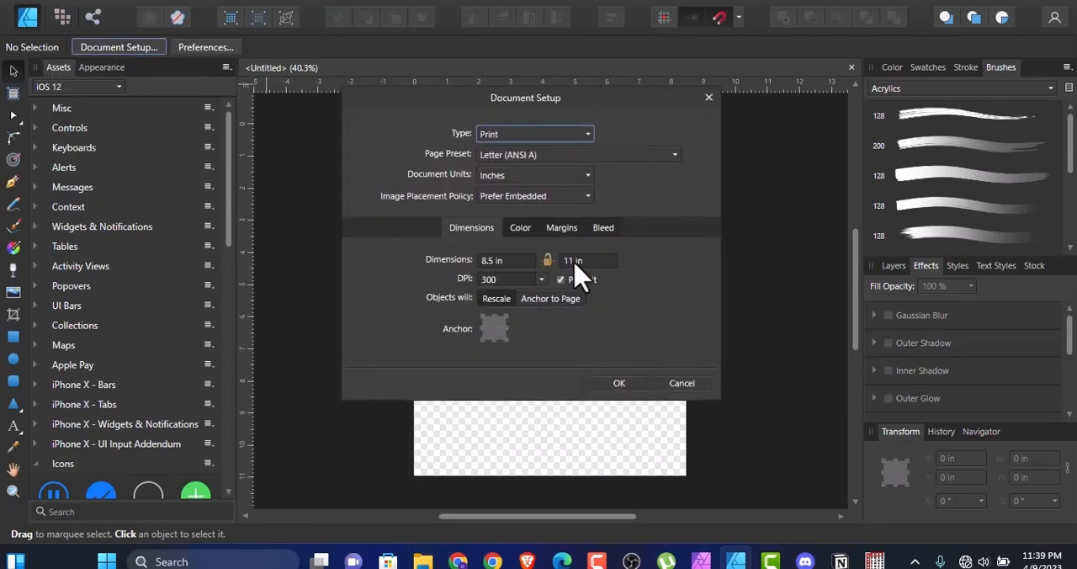
pyautogui.click(529, 237)
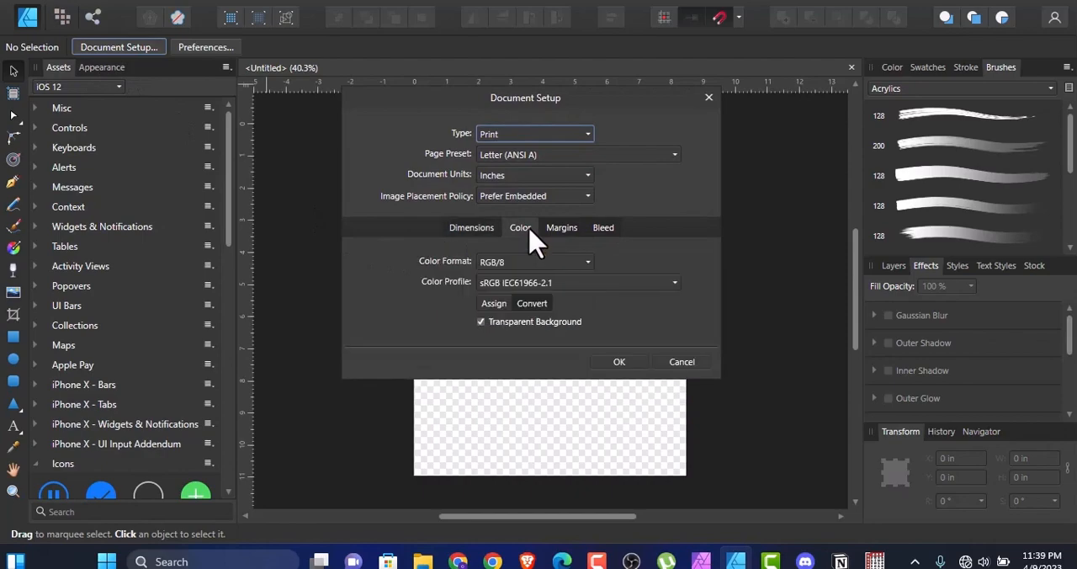
pyautogui.click(491, 323)
pyautogui.click(638, 365)
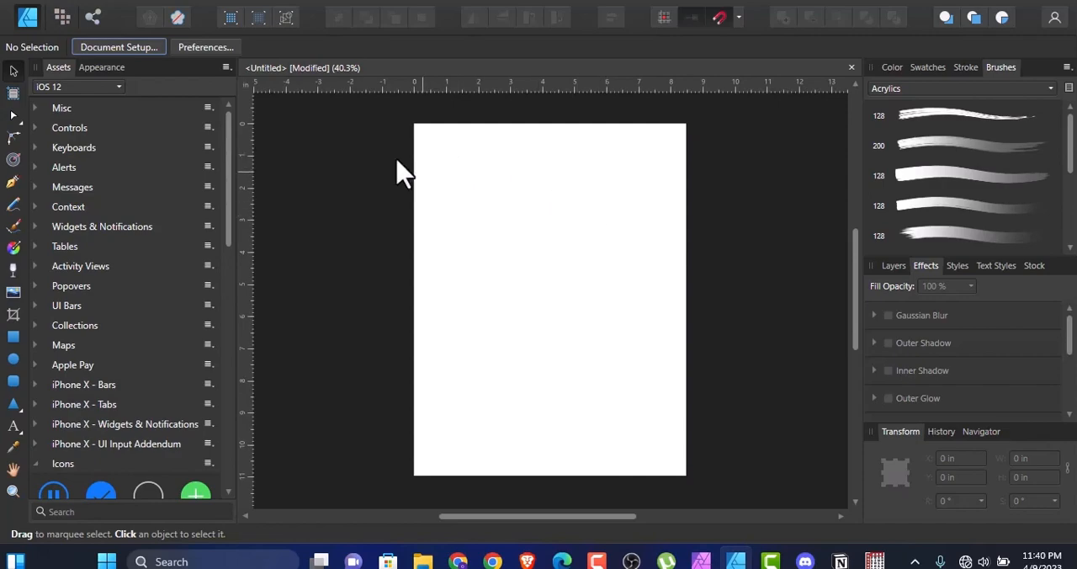
# Step: Open the Vecteezy cartoon tortoise coloring page file and dismiss the assigned color profile notice
pyautogui.click(50, 10)
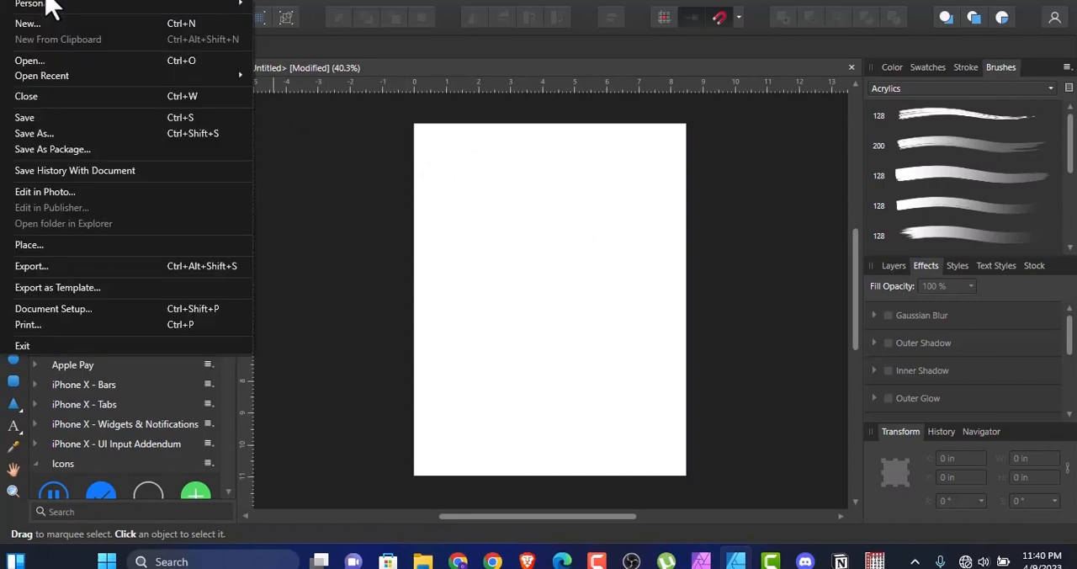
pyautogui.click(40, 61)
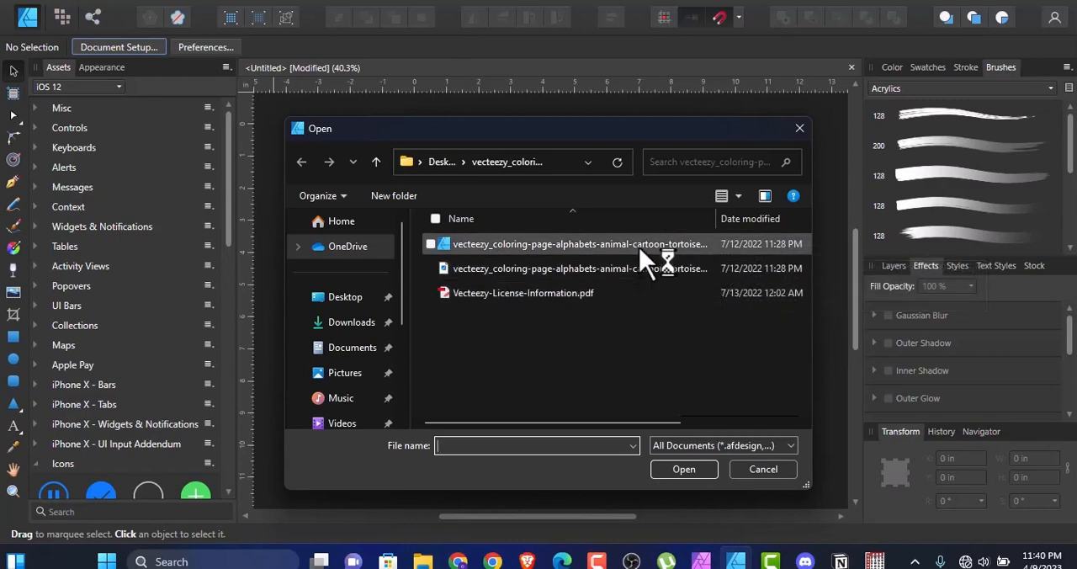
pyautogui.click(639, 246)
pyautogui.click(663, 467)
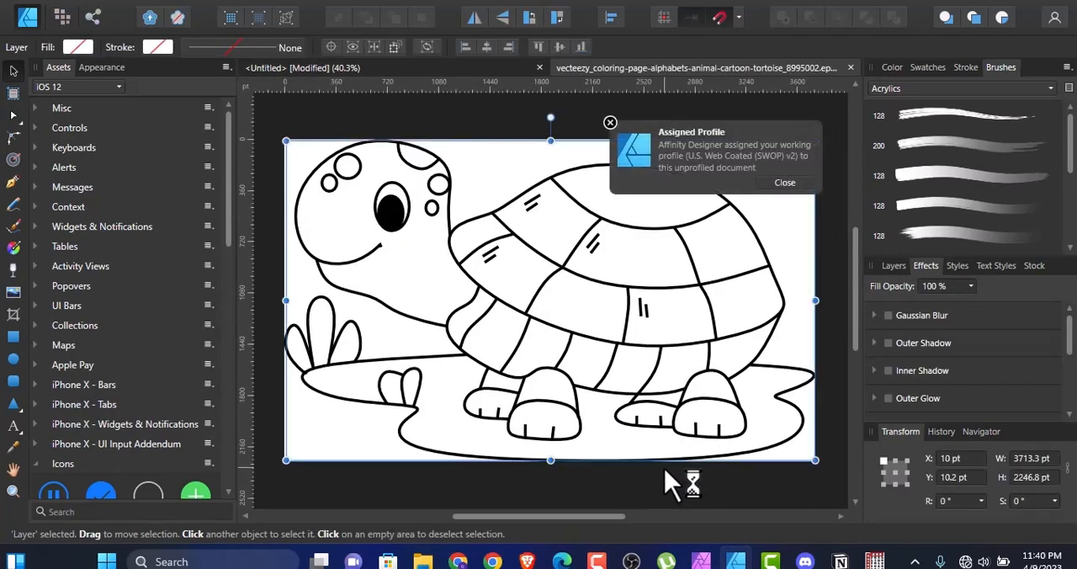
pyautogui.click(783, 183)
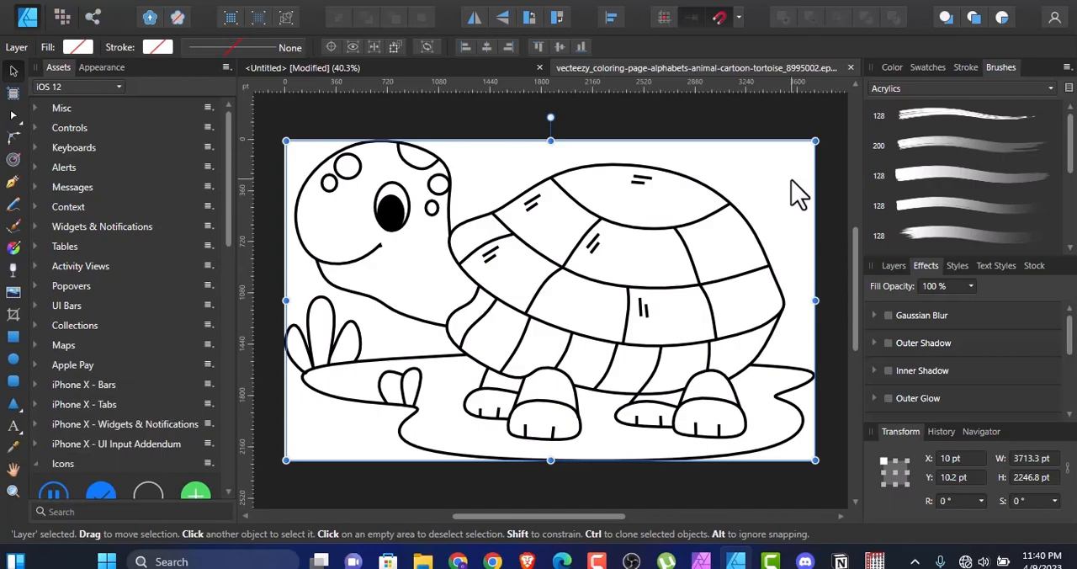
# Step: Copy all of the tortoise artwork and paste it into the untitled 8.5 × 11 in document
pyautogui.doubleClick(657, 242)
pyautogui.moveTo(655, 233)
pyautogui.mouseDown()
pyautogui.moveTo(649, 276)
pyautogui.moveTo(654, 209)
pyautogui.moveTo(641, 237)
pyautogui.mouseUp()
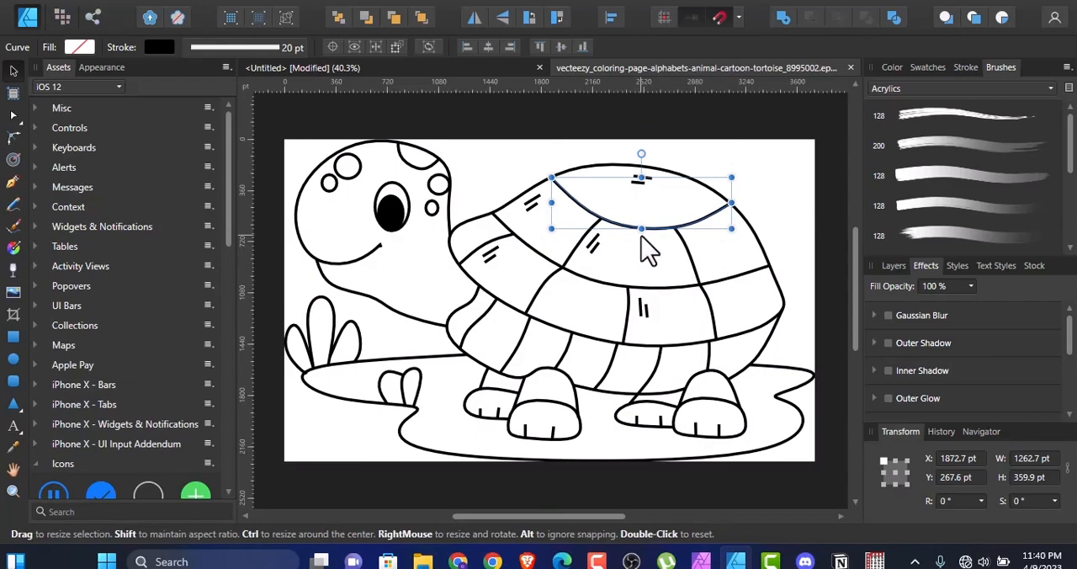
pyautogui.click(818, 221)
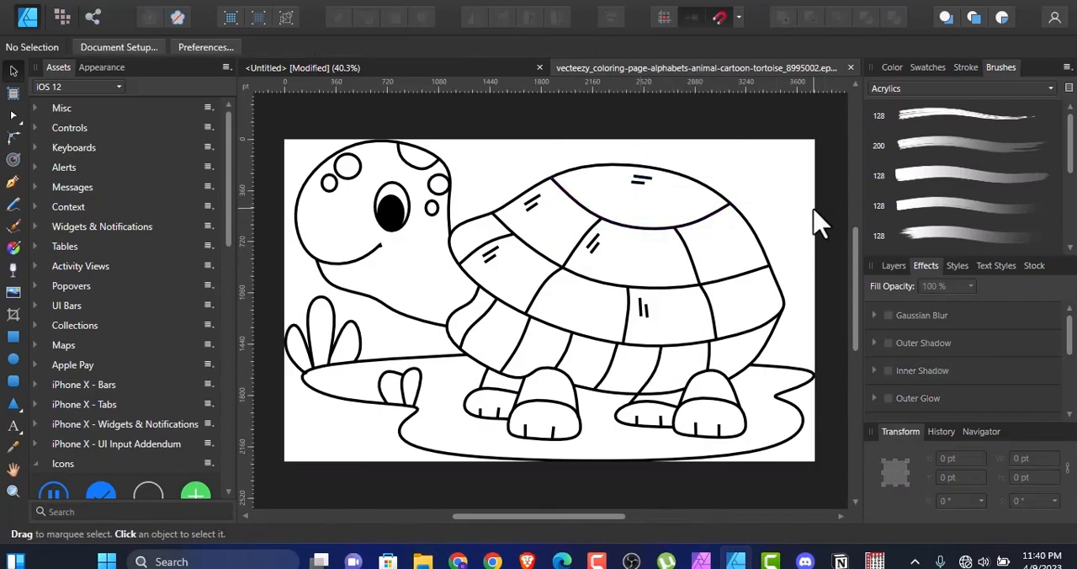
pyautogui.hotkey('ctrl', 'a')
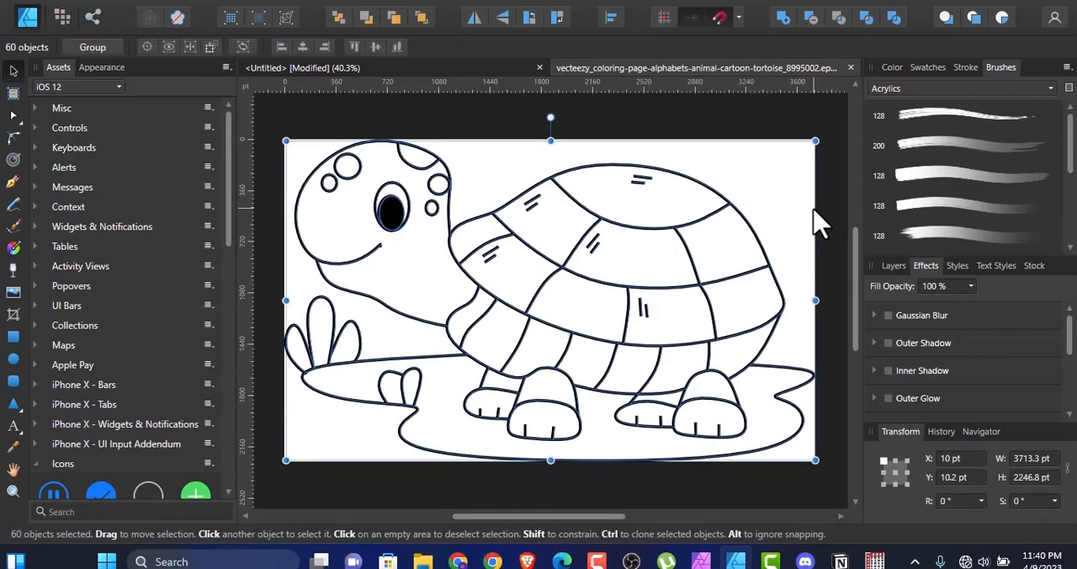
pyautogui.click(478, 71)
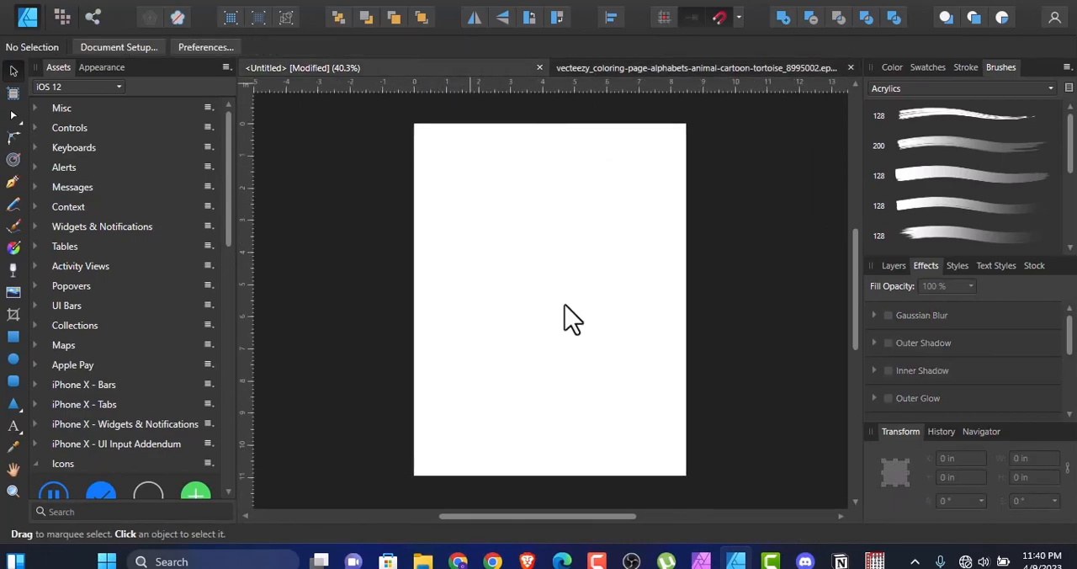
pyautogui.hotkey('ctrl', 'v')
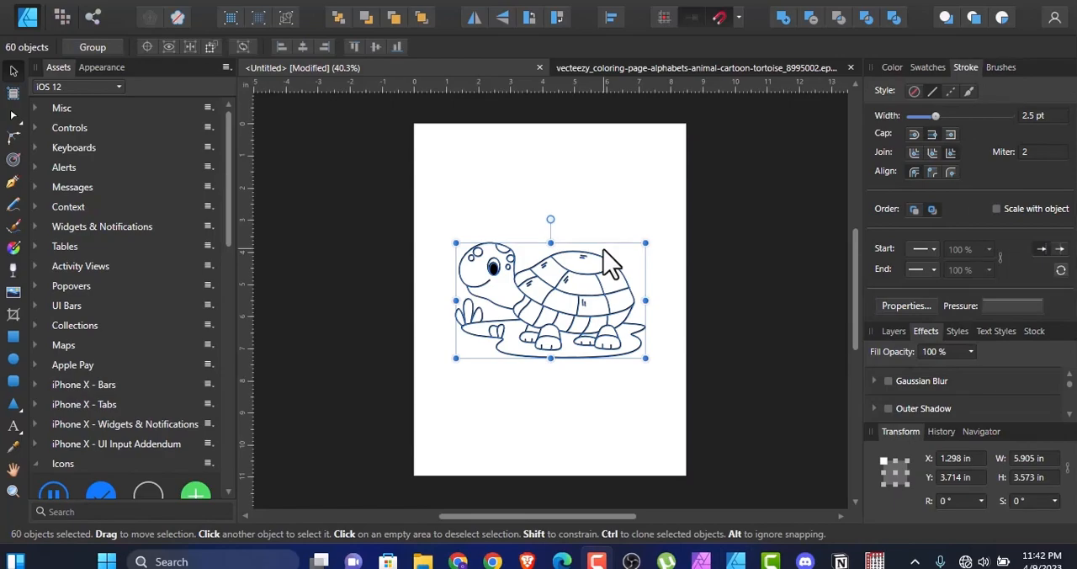
# Step: Move the pasted artwork to the page's upper left and scale it down to about 3.91 × 2.79 in
pyautogui.moveTo(601, 318); pyautogui.dragTo(578, 231)
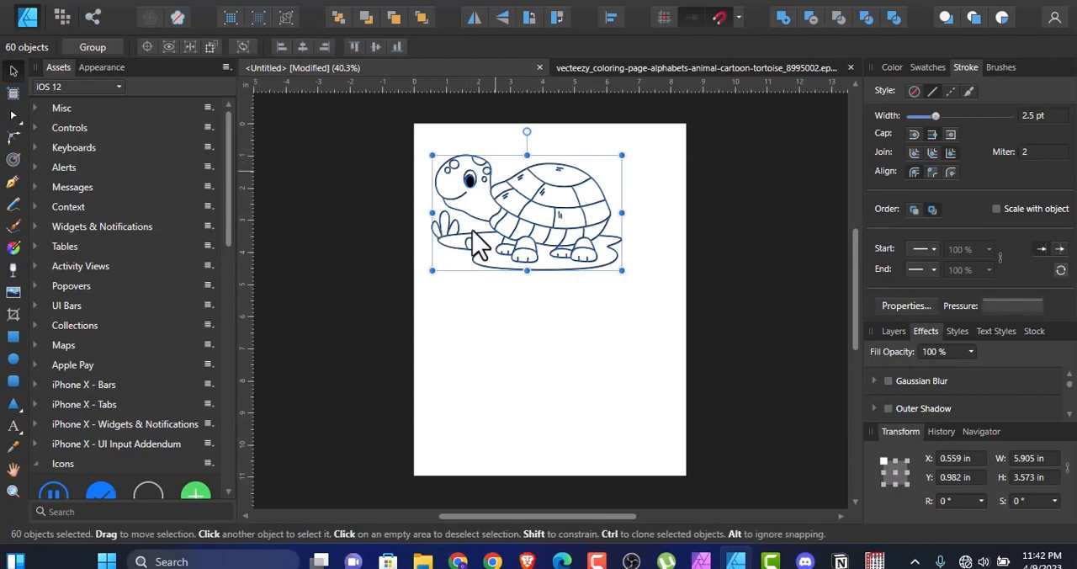
pyautogui.moveTo(622, 273); pyautogui.dragTo(560, 249)
pyautogui.moveTo(853, 320)
pyautogui.mouseDown()
pyautogui.moveTo(865, 345)
pyautogui.moveTo(859, 325)
pyautogui.mouseUp()
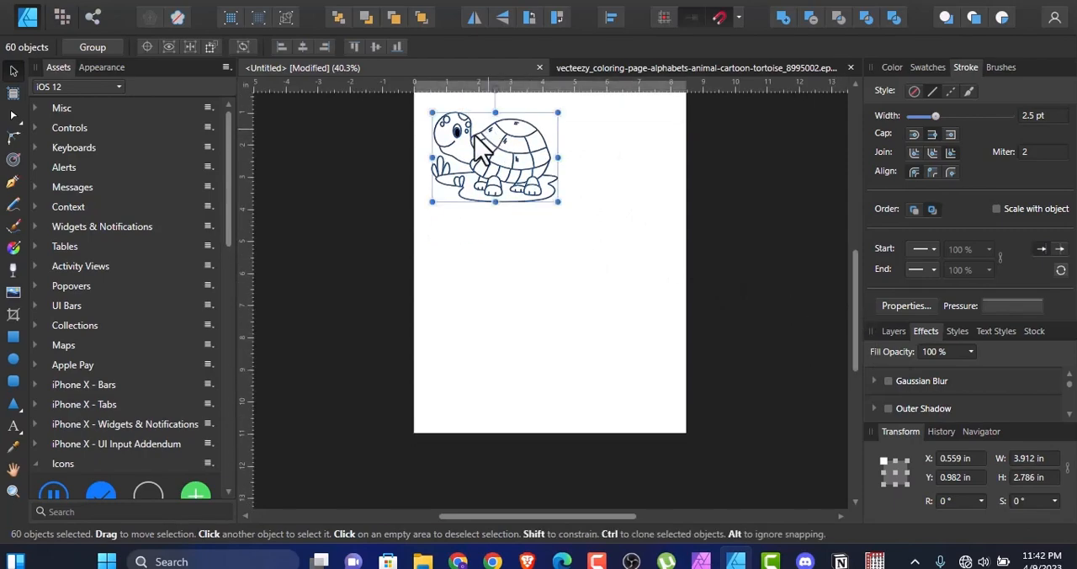
pyautogui.click(606, 282)
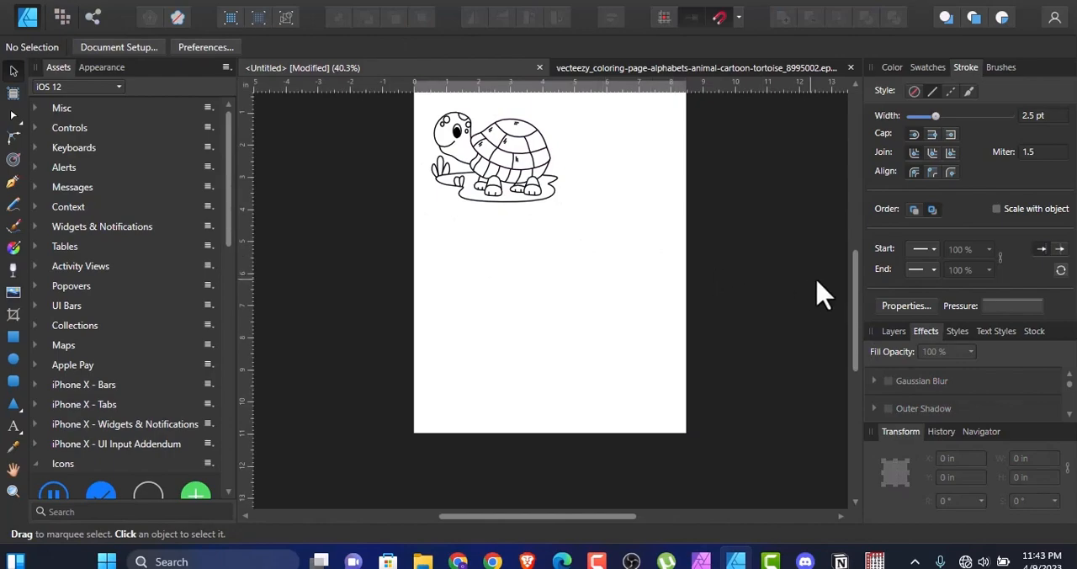
# Step: Move the tortoise to the page's top edge and the ground outline to the lower right, scaled to about 3.88 in wide
pyautogui.moveTo(855, 291); pyautogui.dragTo(855, 266)
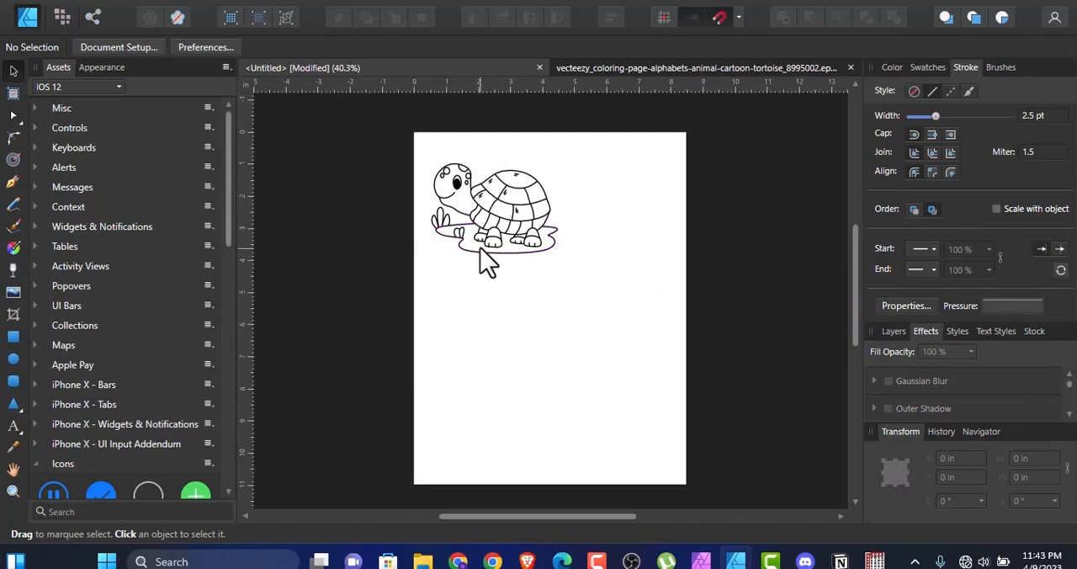
pyautogui.moveTo(423, 142); pyautogui.dragTo(579, 250)
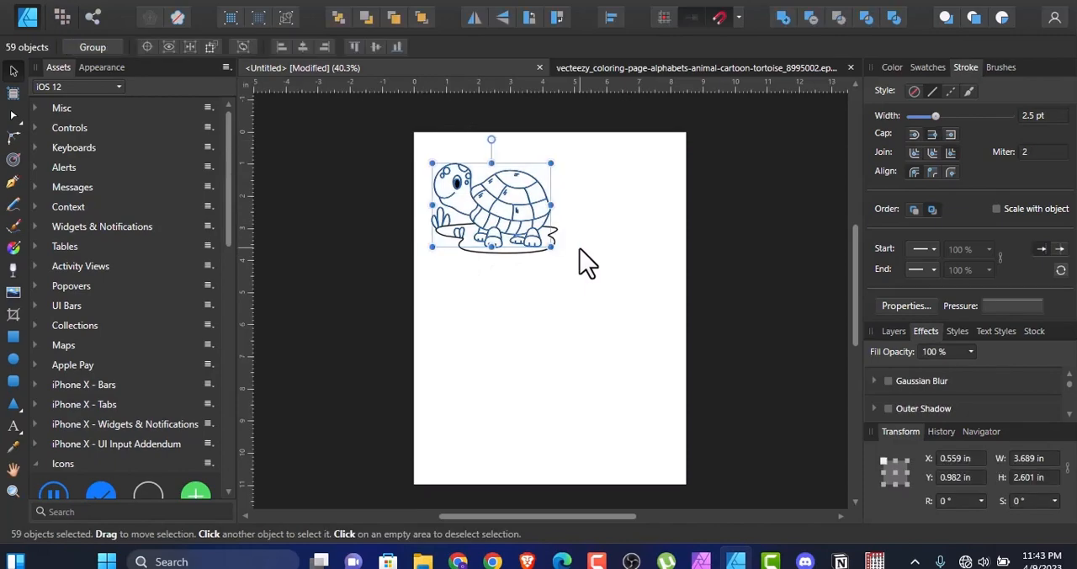
pyautogui.moveTo(572, 210); pyautogui.dragTo(629, 179)
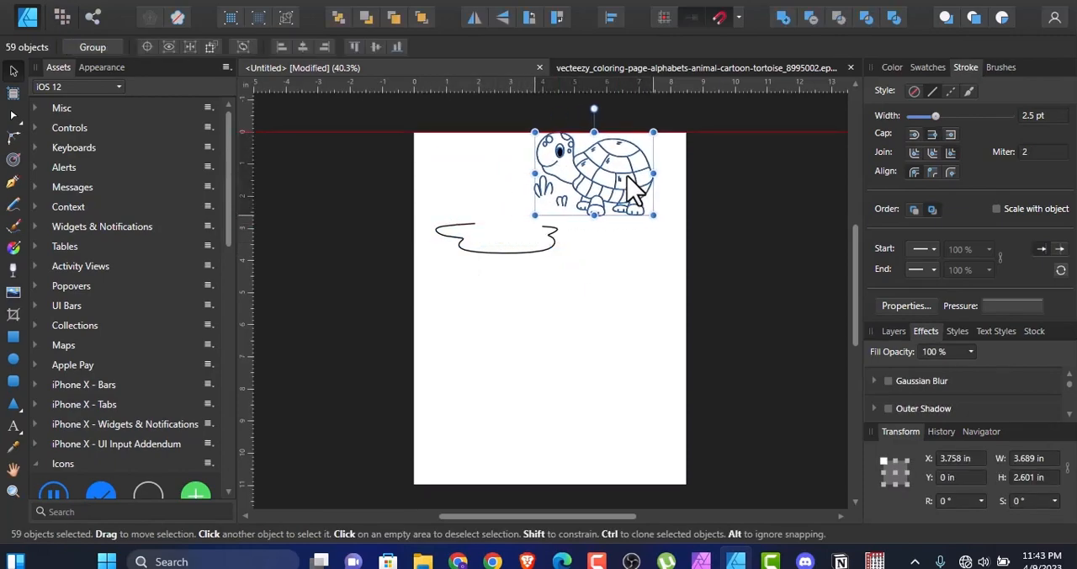
pyautogui.click(548, 289)
pyautogui.moveTo(606, 283); pyautogui.dragTo(419, 205)
pyautogui.moveTo(488, 240); pyautogui.dragTo(577, 450)
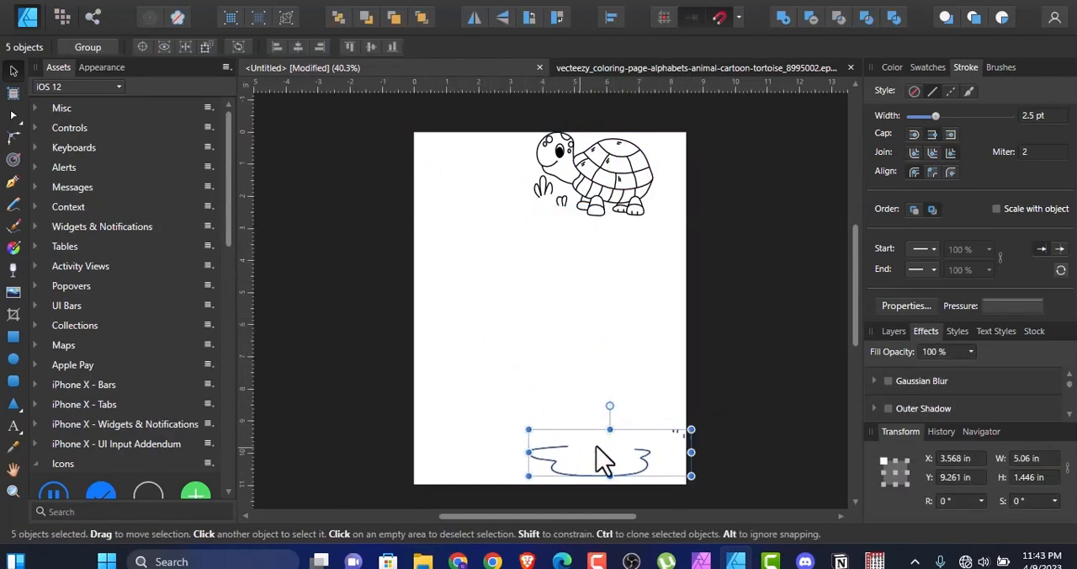
pyautogui.moveTo(691, 430); pyautogui.dragTo(640, 468)
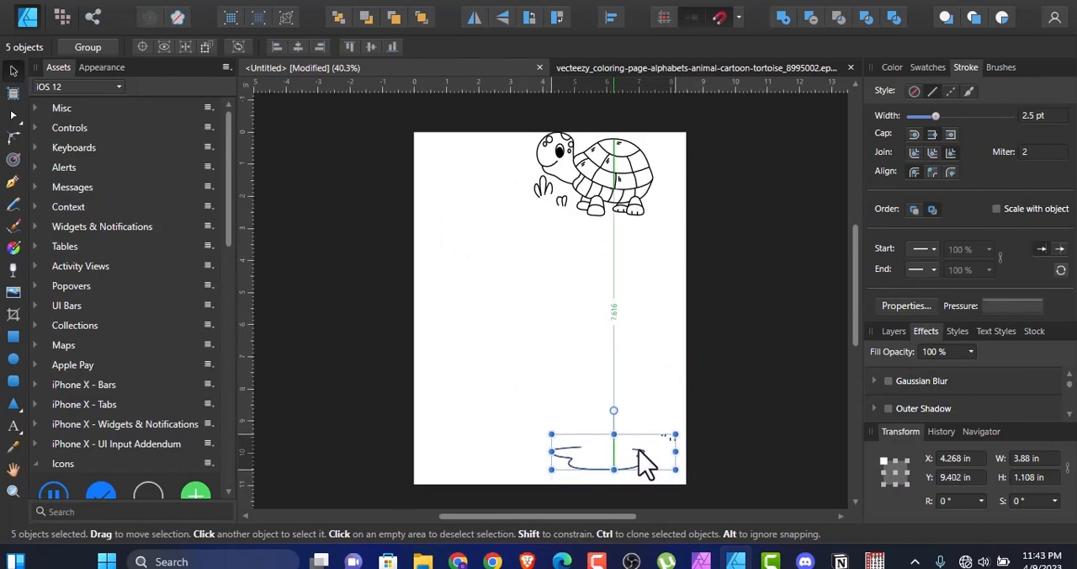
# Step: Move the grass tufts onto the ground outline at the page's lower right and duplicate them across it
pyautogui.click(620, 348)
pyautogui.moveTo(572, 221)
pyautogui.mouseDown()
pyautogui.moveTo(522, 173)
pyautogui.moveTo(588, 458)
pyautogui.mouseUp()
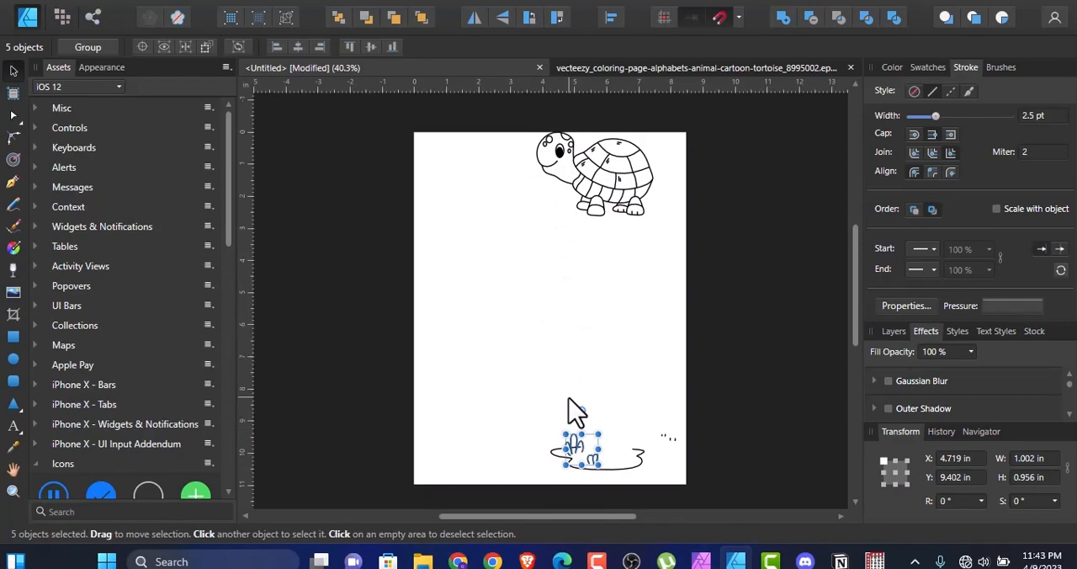
pyautogui.moveTo(589, 458)
pyautogui.keyDown('ctrl'); pyautogui.mouseDown()
pyautogui.moveTo(629, 432)
pyautogui.moveTo(633, 454)
pyautogui.moveTo(599, 446)
pyautogui.moveTo(625, 469)
pyautogui.moveTo(657, 461)
pyautogui.moveTo(654, 439)
pyautogui.moveTo(658, 461)
pyautogui.mouseUp(); pyautogui.keyUp('ctrl')
pyautogui.click(516, 356)
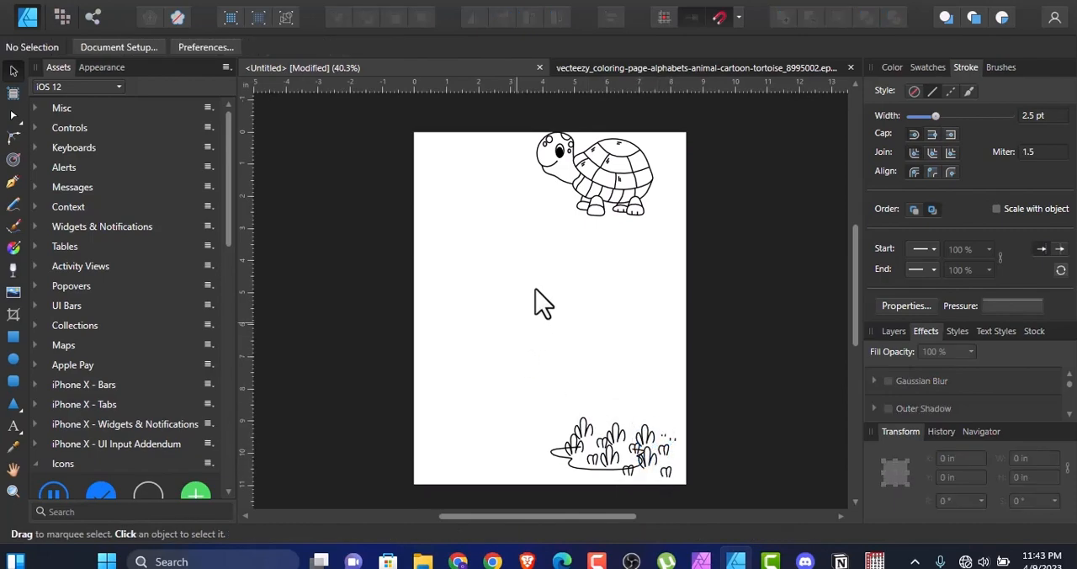
# Step: Move the whole tortoise to the page's upper left, about 0.64 in from the left and 0.54 in from the top edge
pyautogui.moveTo(675, 244); pyautogui.dragTo(519, 143)
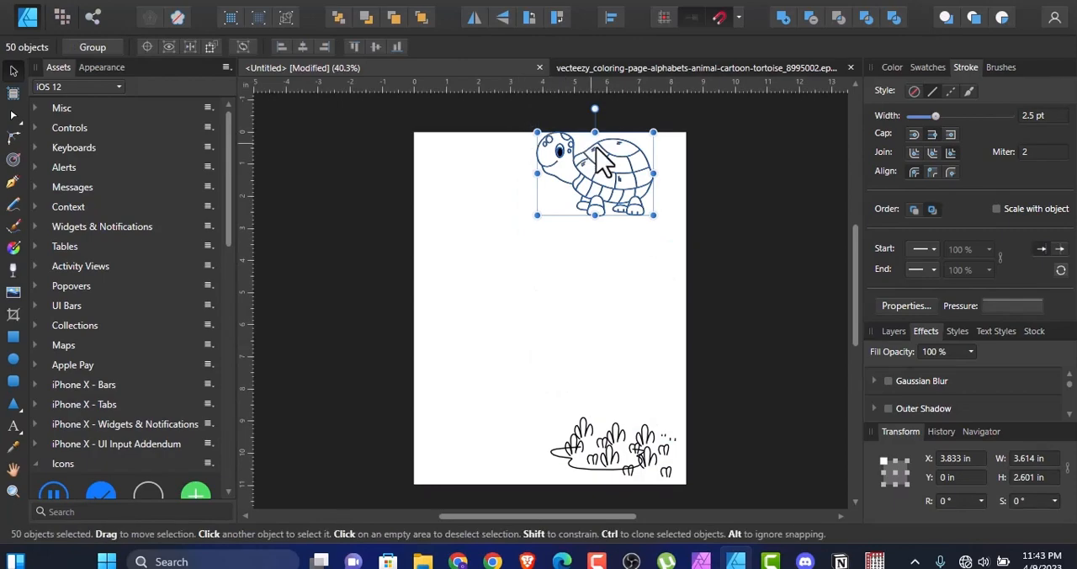
pyautogui.moveTo(589, 144); pyautogui.dragTo(503, 162)
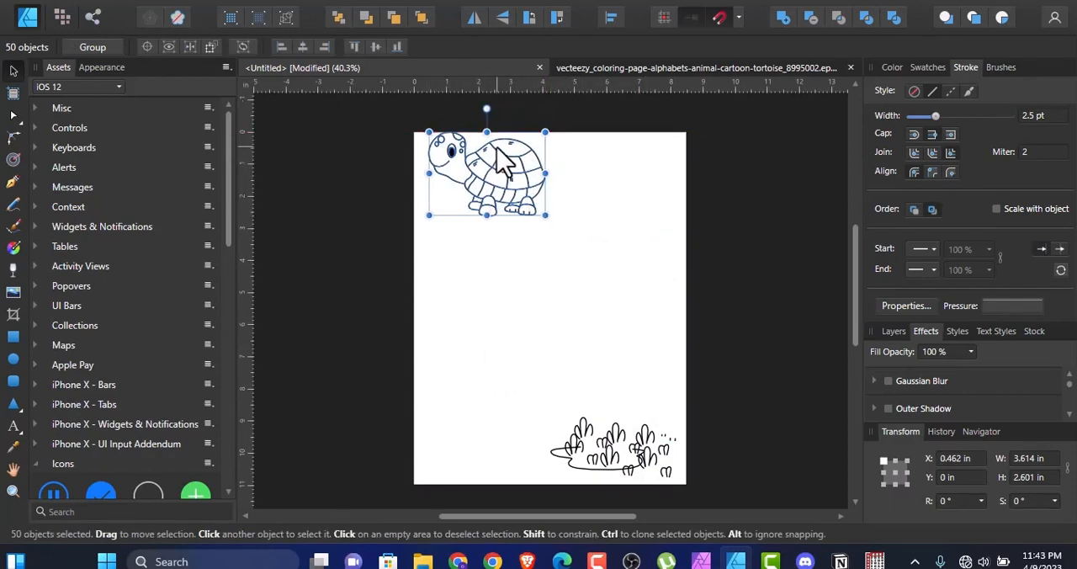
pyautogui.moveTo(504, 212); pyautogui.dragTo(510, 229)
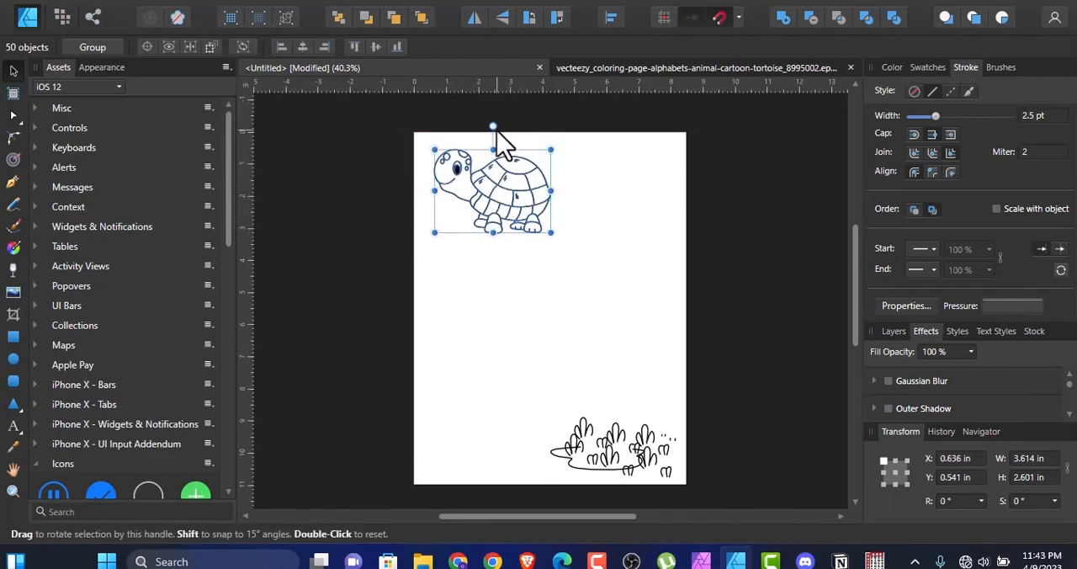
# Step: Flip the tortoise horizontally and scale it down to about 2.7 × 1.95 in, keeping it in the page's upper left
pyautogui.click(474, 18)
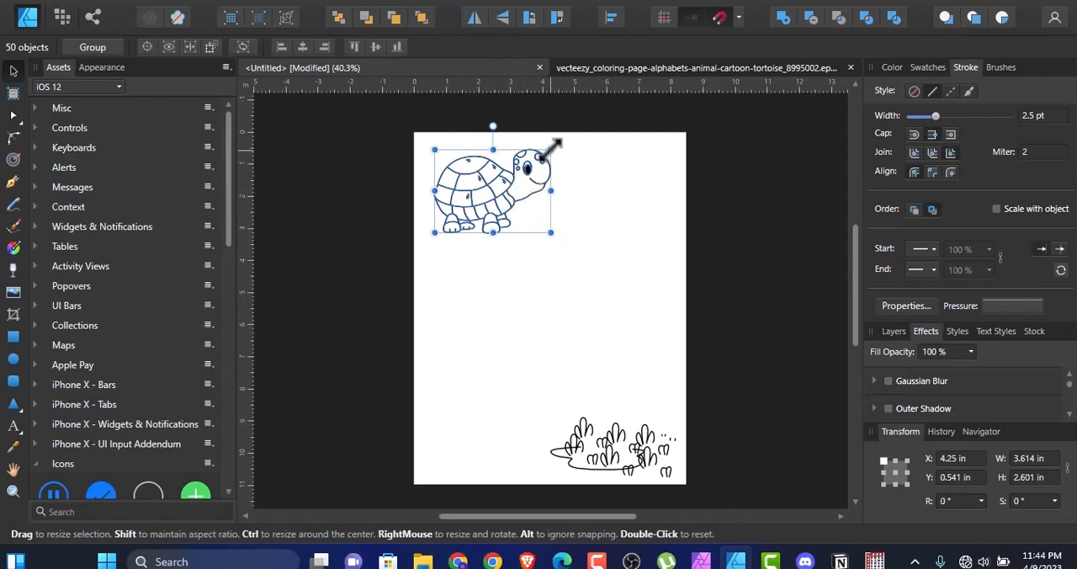
pyautogui.moveTo(550, 149); pyautogui.dragTo(521, 168)
pyautogui.moveTo(485, 203); pyautogui.dragTo(483, 189)
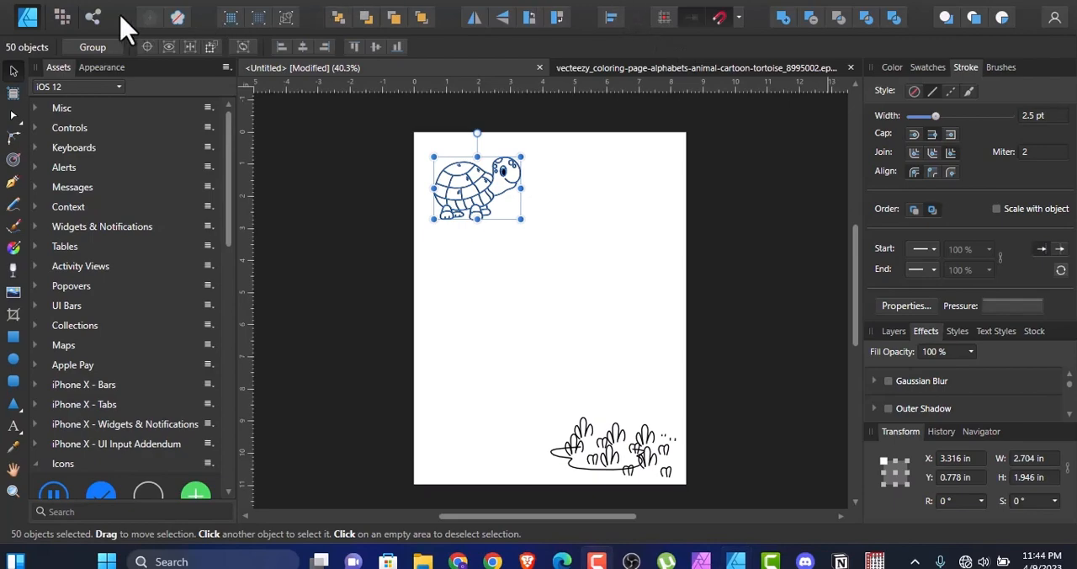
# Step: Look through the available brush categories and create a new brush category with the default name
pyautogui.click(1000, 67)
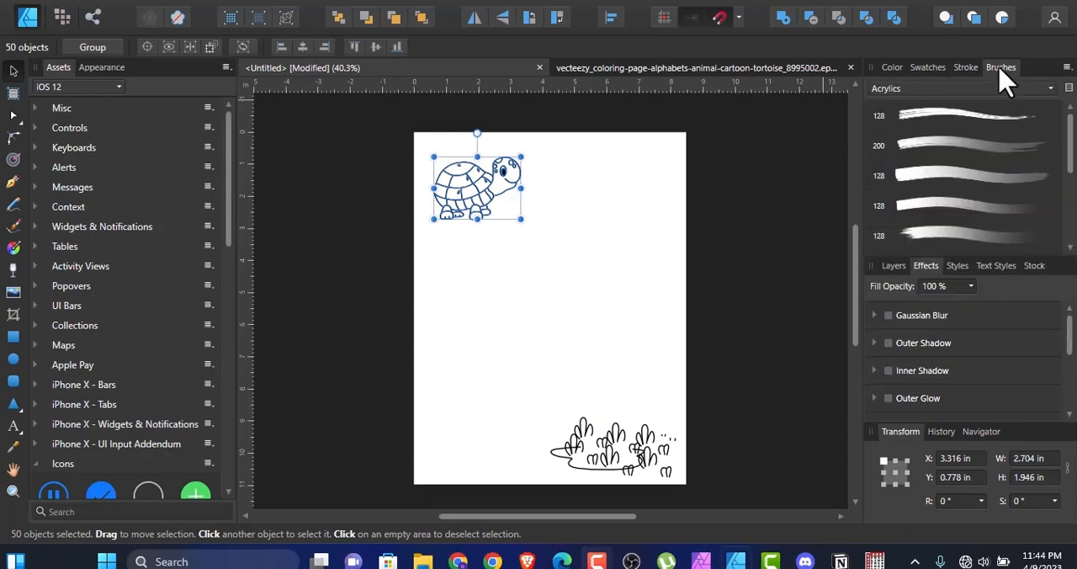
pyautogui.click(1052, 88)
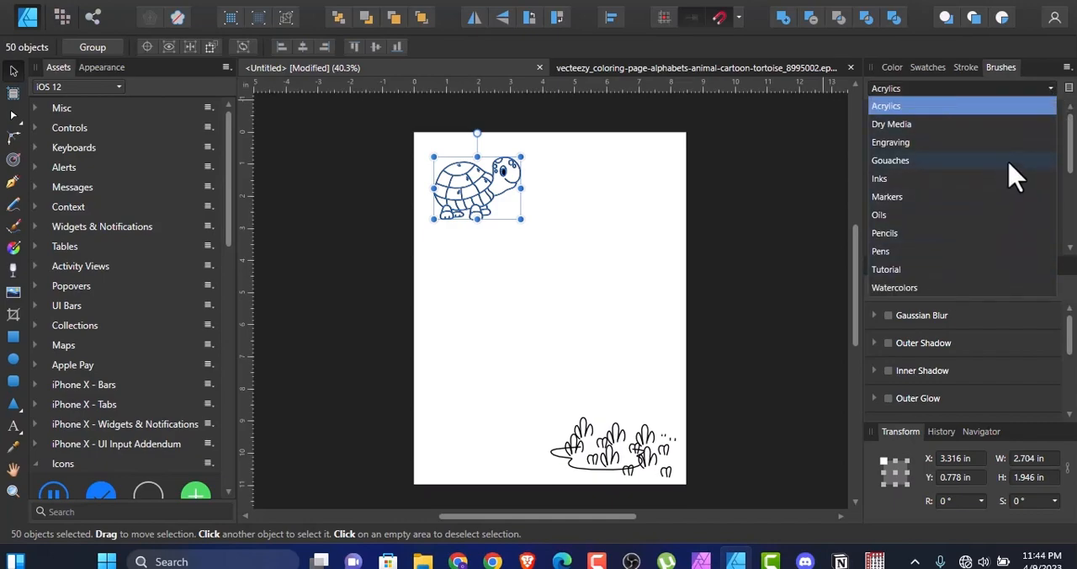
pyautogui.click(1069, 156)
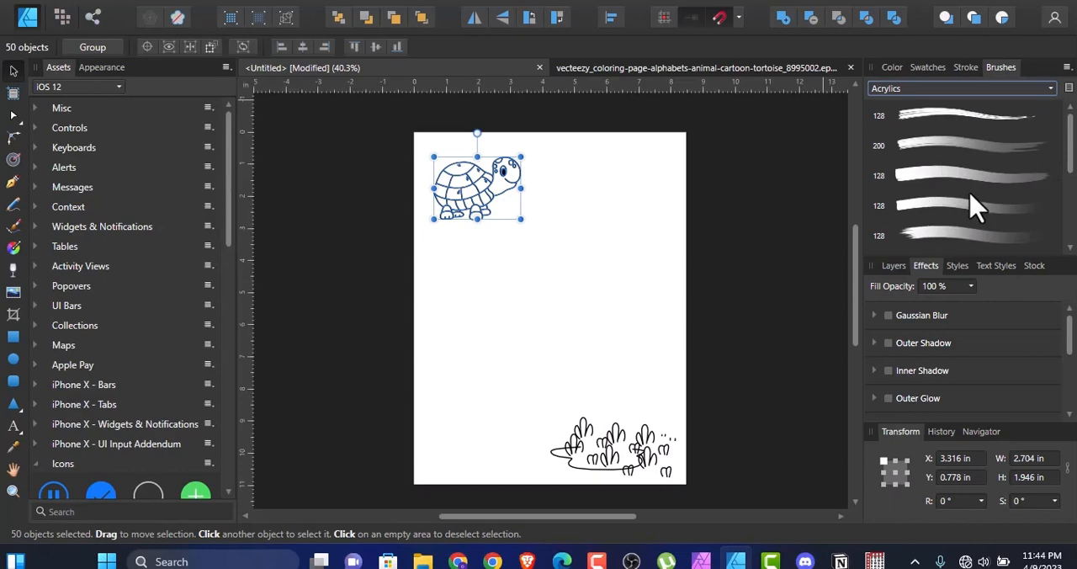
pyautogui.moveTo(1073, 165)
pyautogui.mouseDown()
pyautogui.moveTo(1073, 234)
pyautogui.moveTo(1071, 165)
pyautogui.mouseUp()
pyautogui.click(1066, 67)
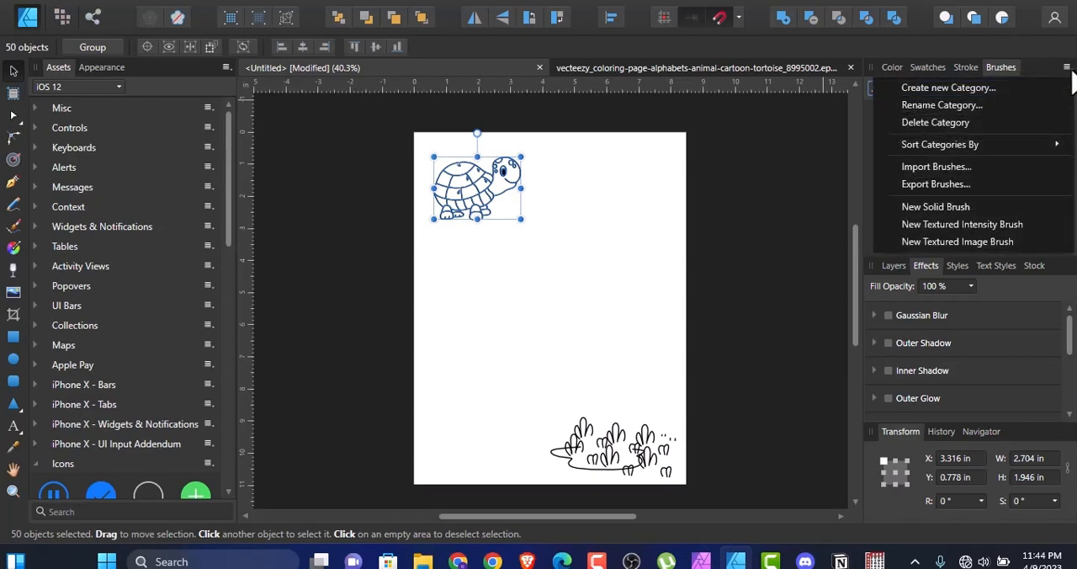
pyautogui.click(969, 89)
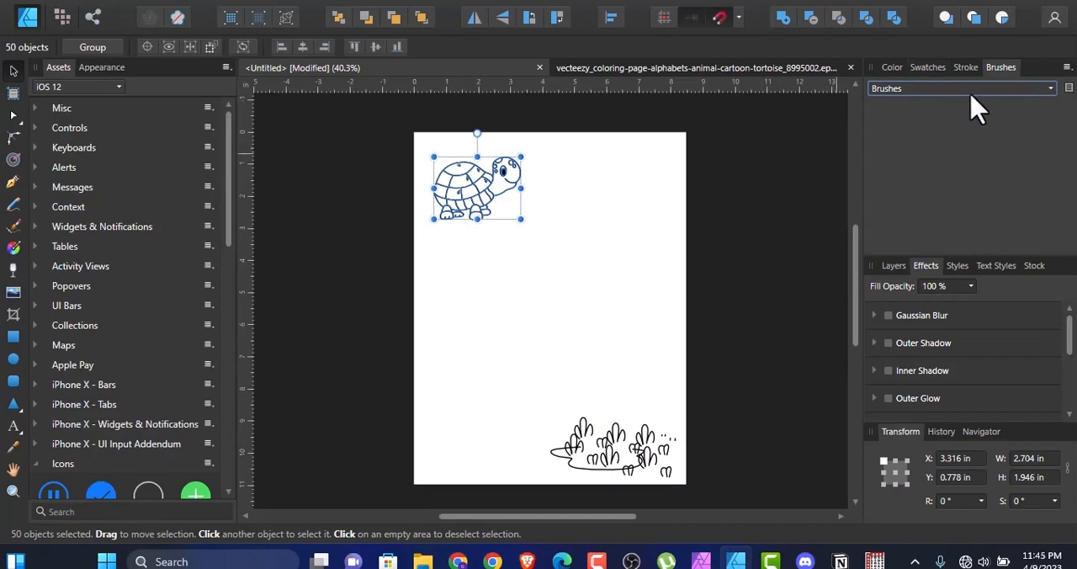
# Step: Create another brush category and name it "Whatever you want"
pyautogui.click(1066, 69)
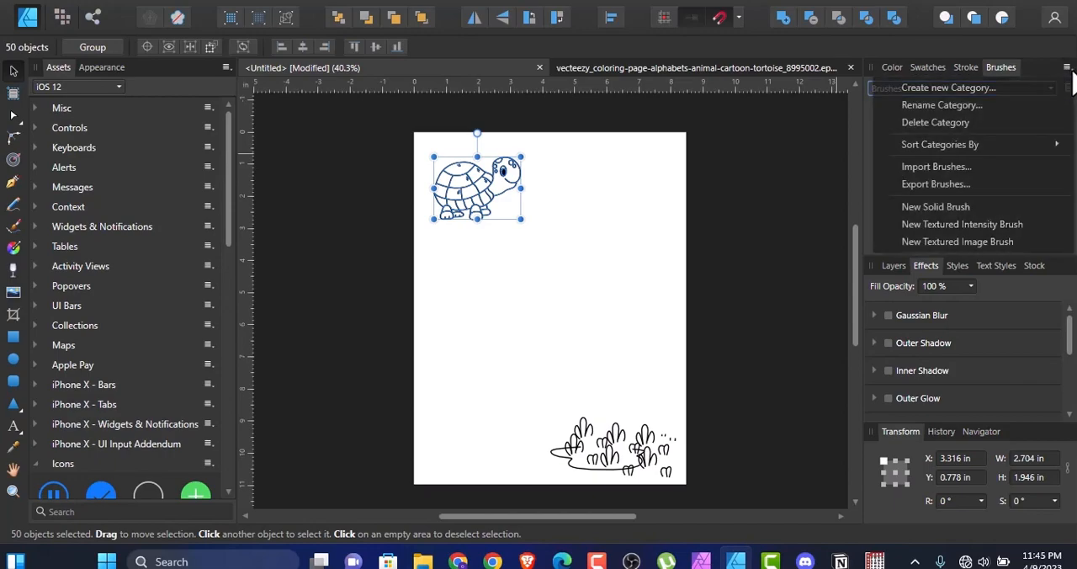
pyautogui.click(993, 87)
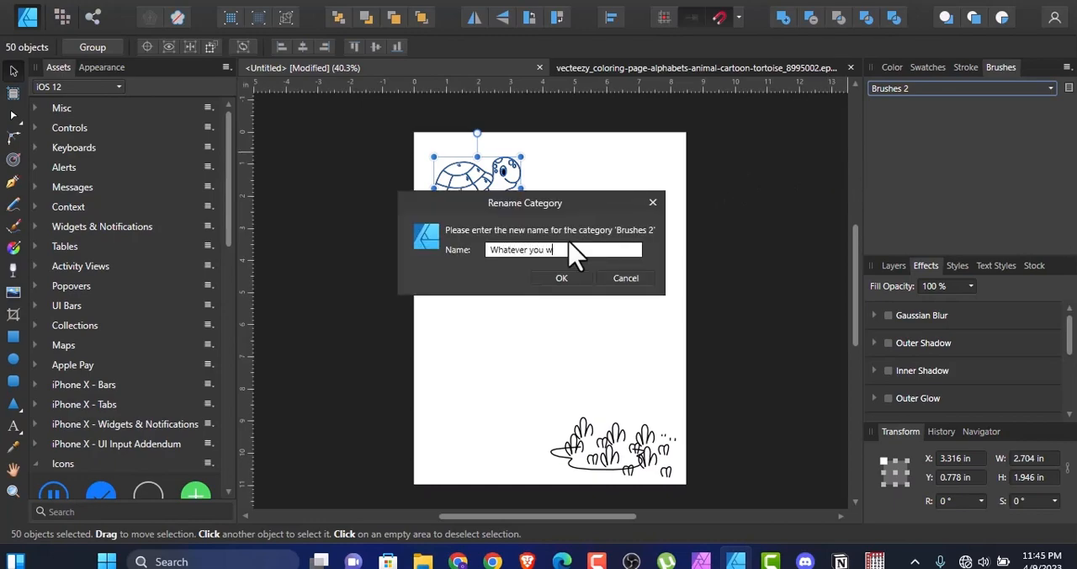
pyautogui.click(564, 279)
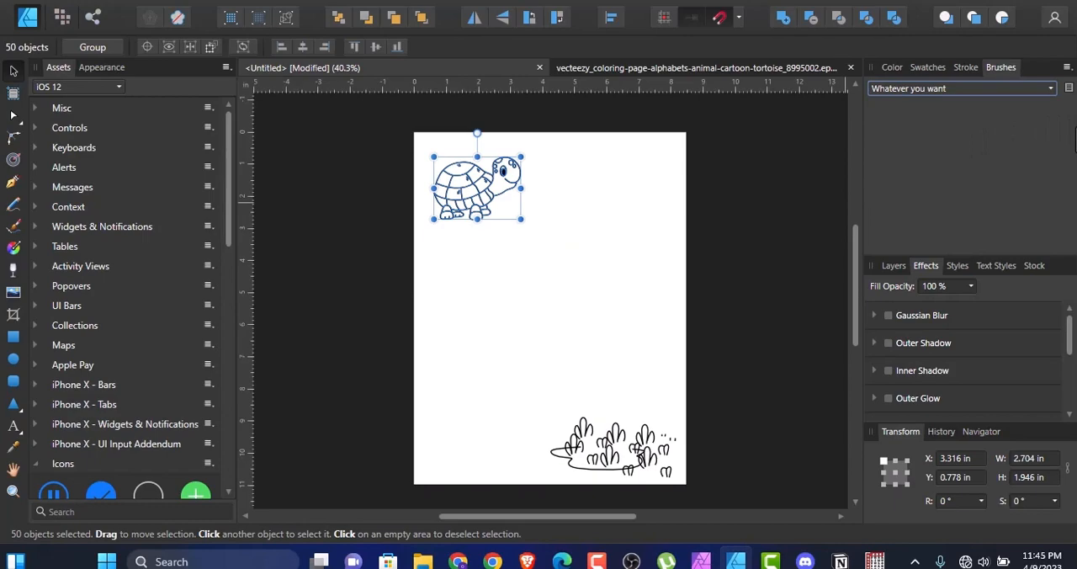
pyautogui.click(1067, 67)
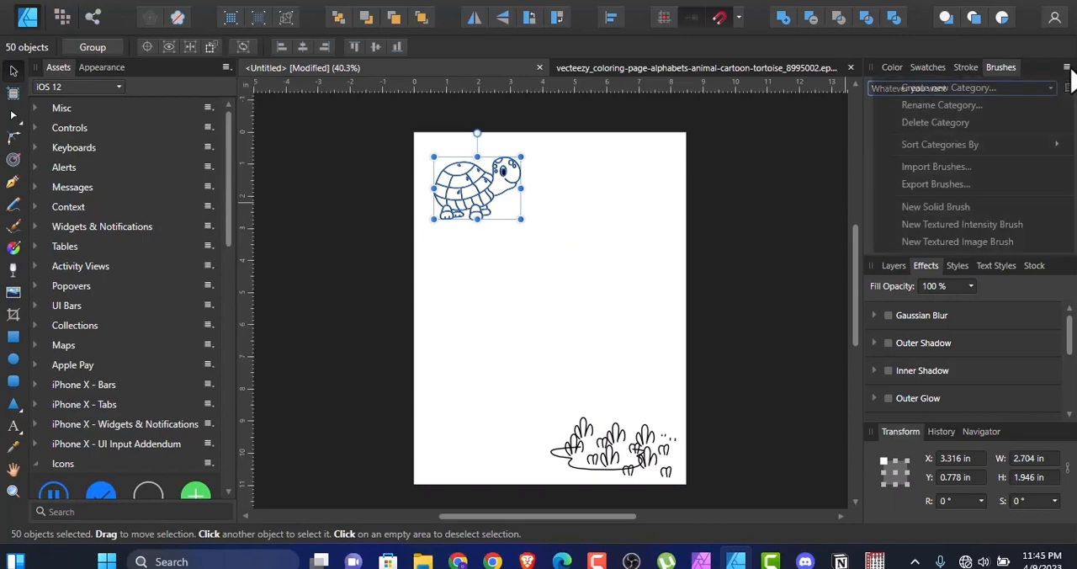
pyautogui.click(955, 244)
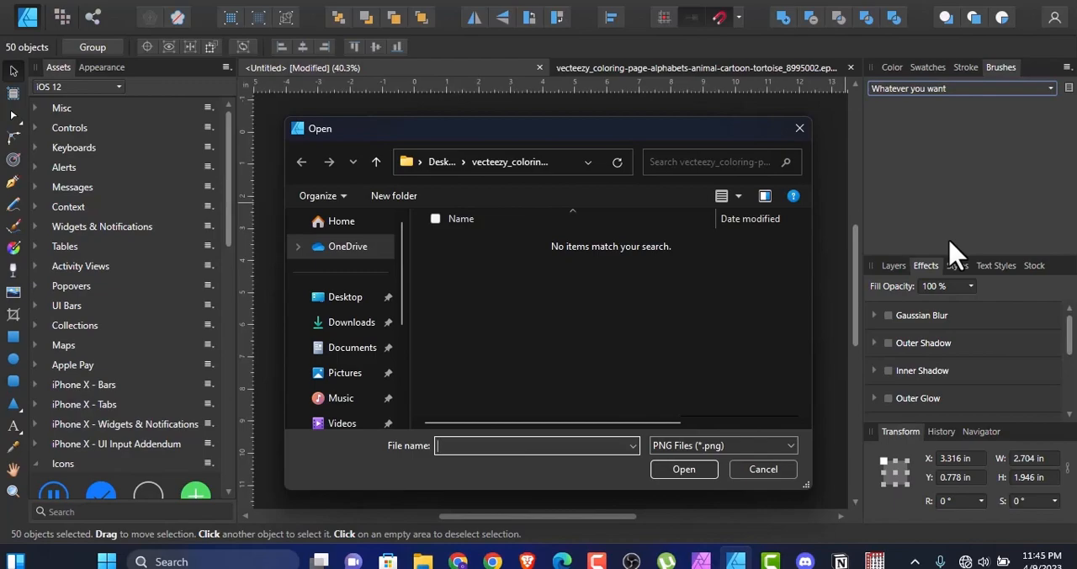
pyautogui.click(798, 129)
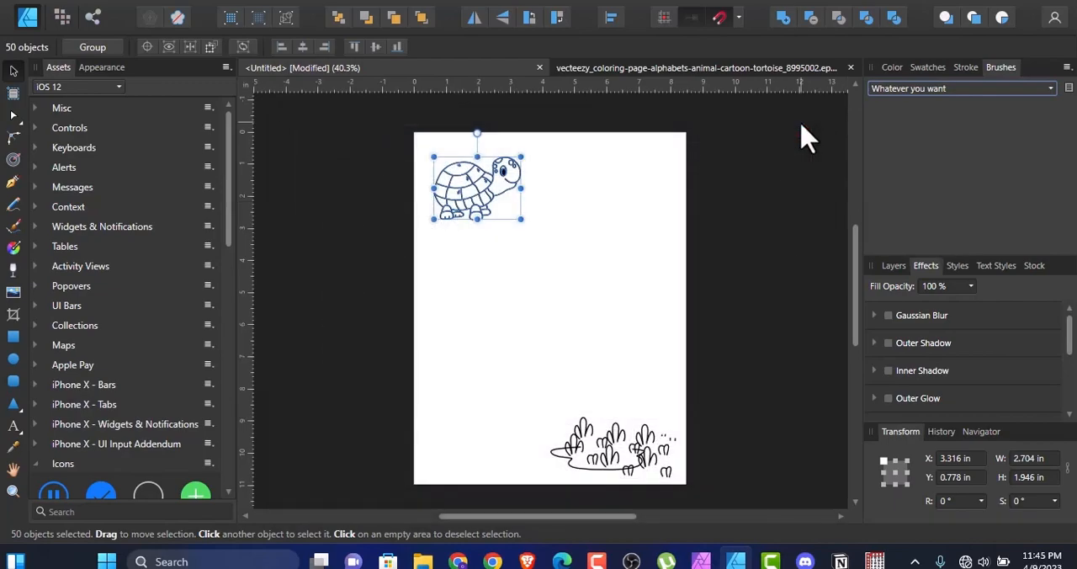
# Step: Copy a shell curve of the tortoise to the blank area below it, widen it to about 4.49 in and flatten it into a straight line
pyautogui.click(642, 242)
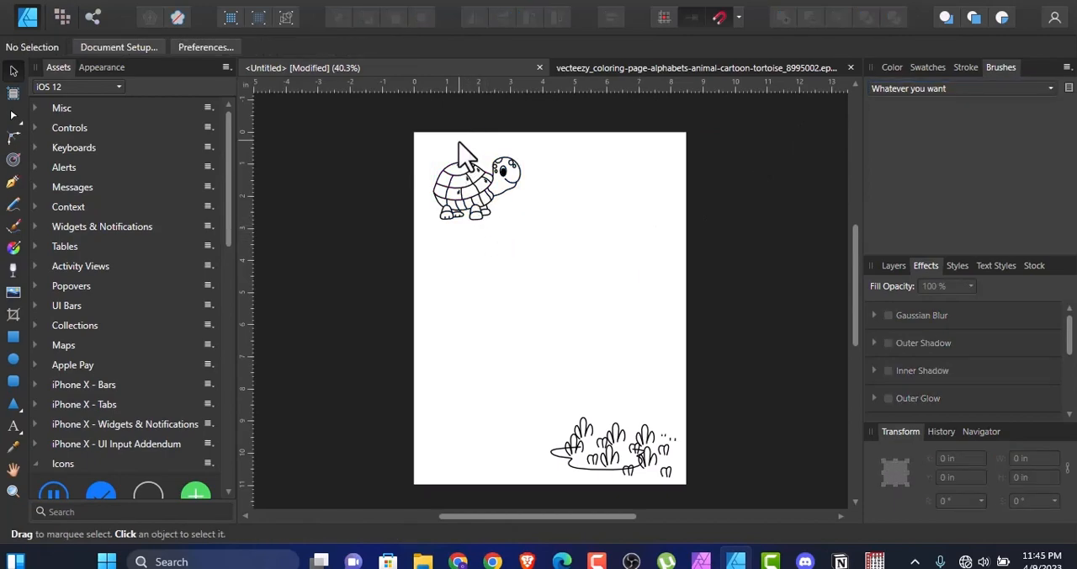
pyautogui.click(460, 170)
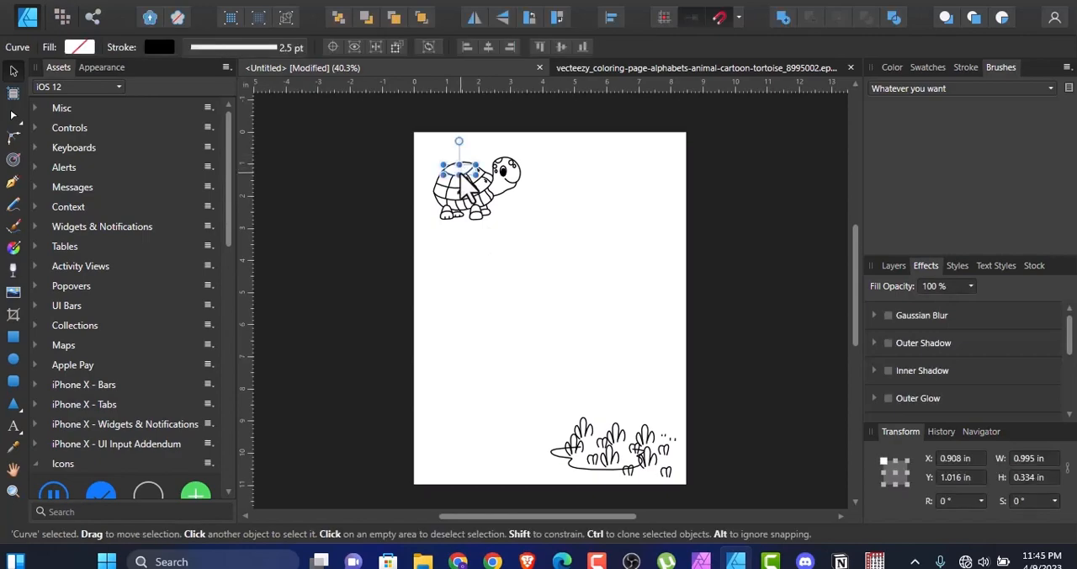
pyautogui.moveTo(460, 175); pyautogui.dragTo(613, 249)
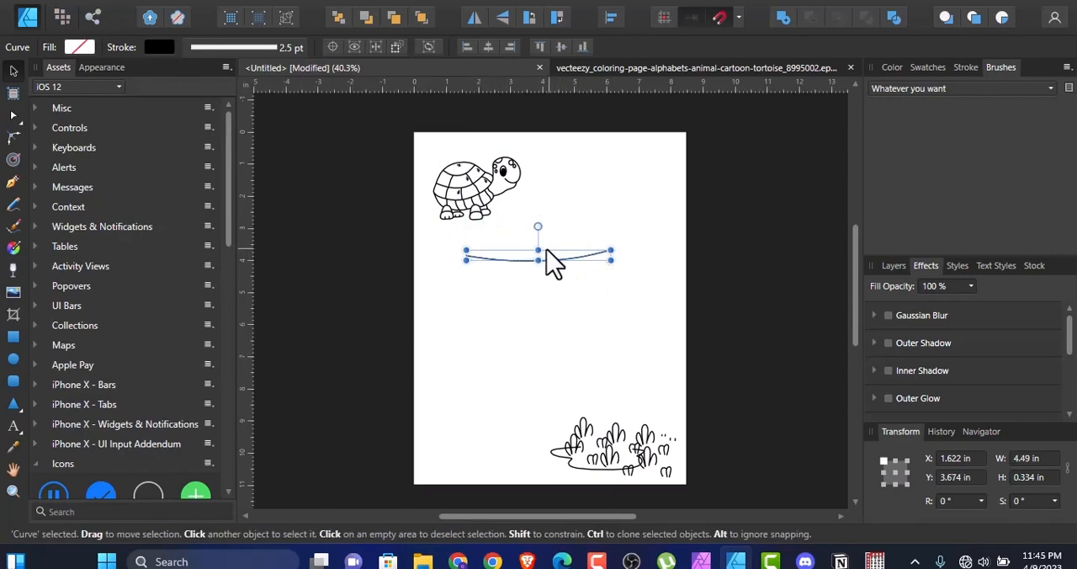
pyautogui.moveTo(537, 250); pyautogui.dragTo(536, 255)
pyautogui.click(565, 287)
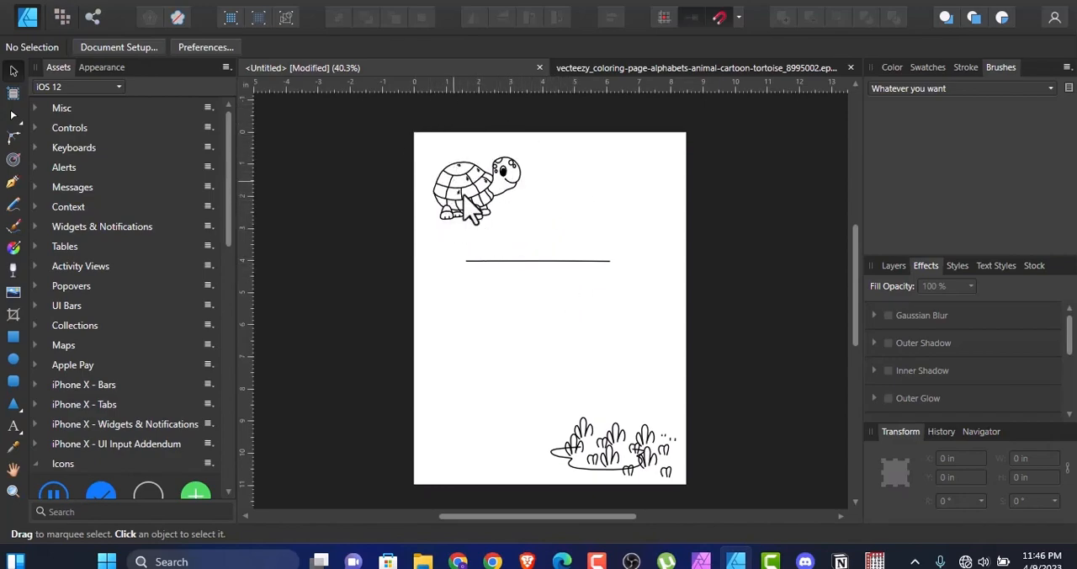
pyautogui.click(562, 260)
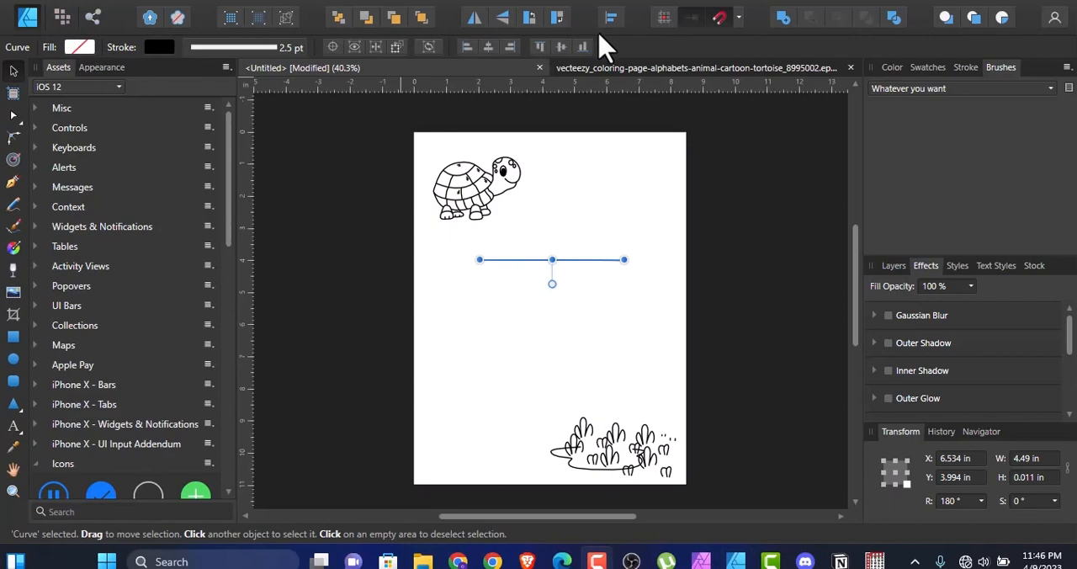
# Step: Show the page grid and shorten the straight line to about 3.96 in, starting about 2 in from the page's left edge
pyautogui.click(250, 1)
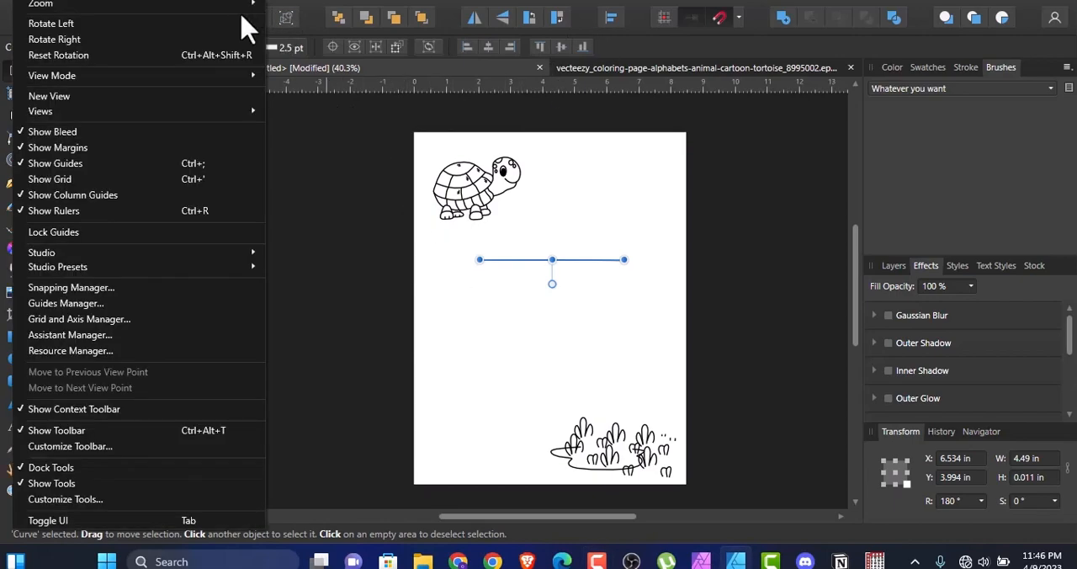
pyautogui.click(86, 180)
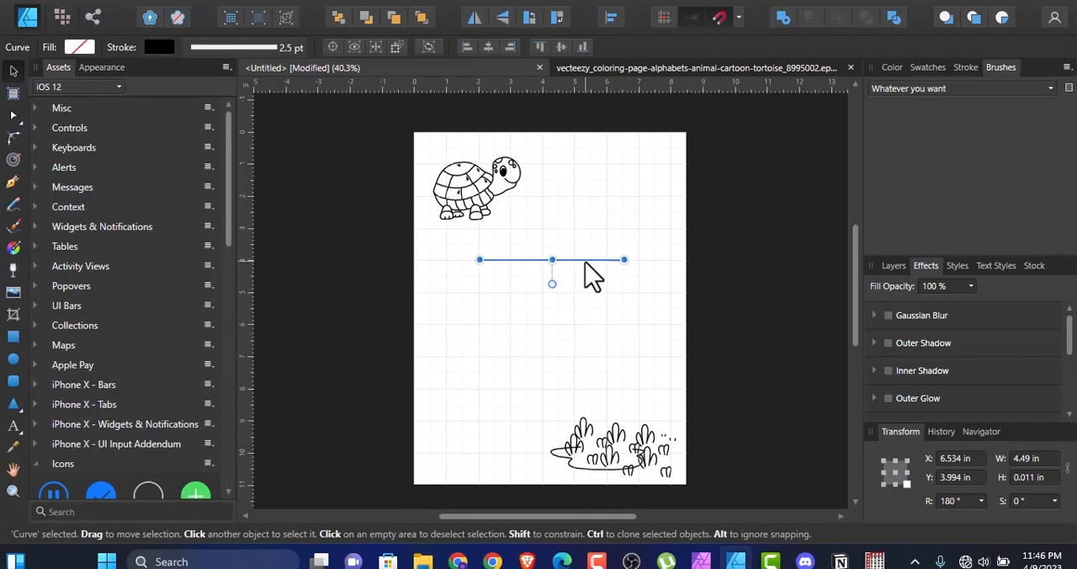
pyautogui.moveTo(624, 259); pyautogui.dragTo(606, 260)
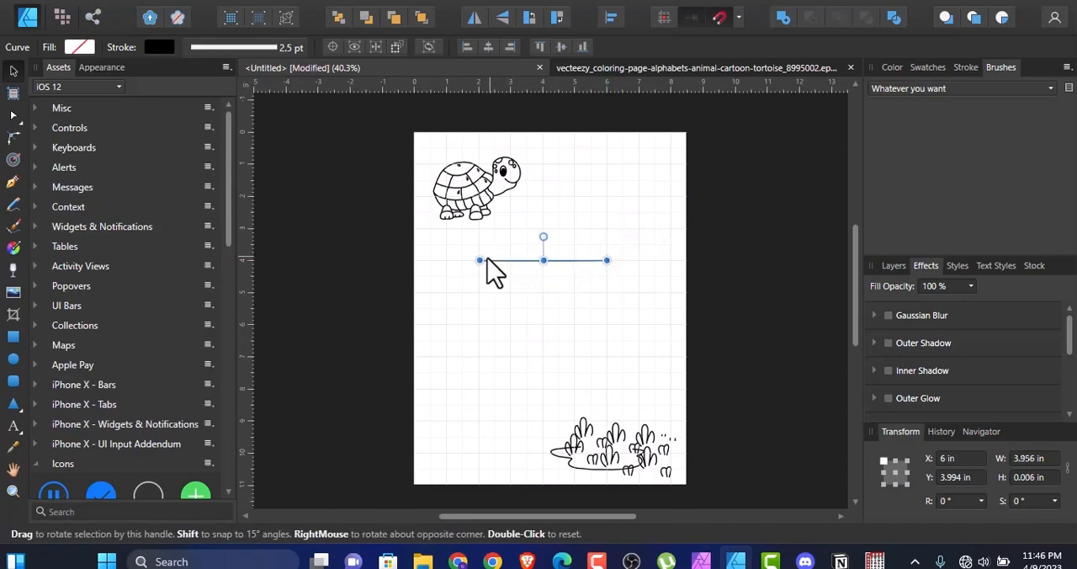
# Step: Duplicate the horizontal line about 0.96 in directly below the original
pyautogui.moveTo(495, 264); pyautogui.dragTo(495, 295)
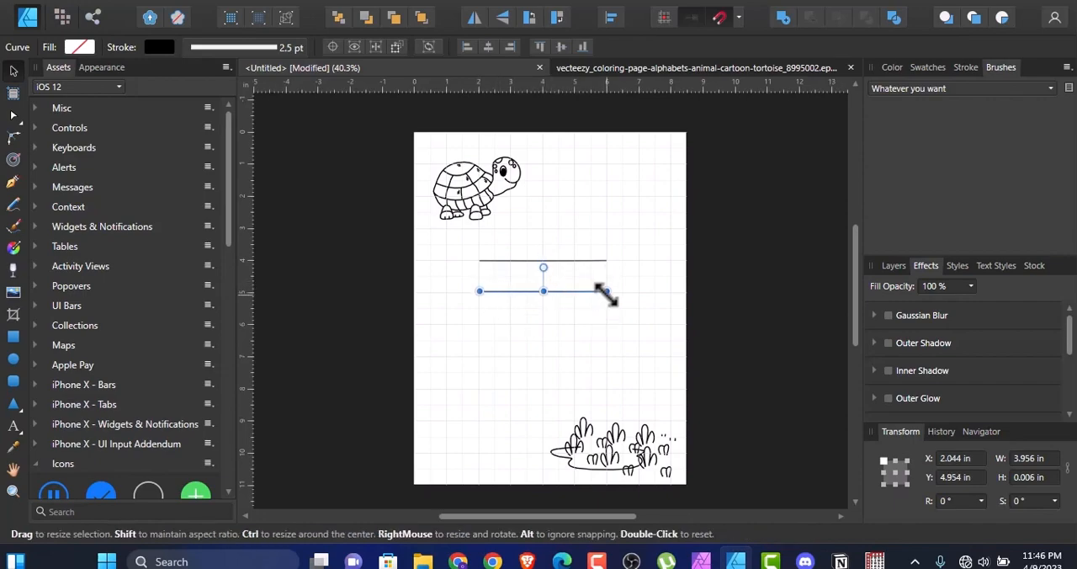
pyautogui.click(673, 329)
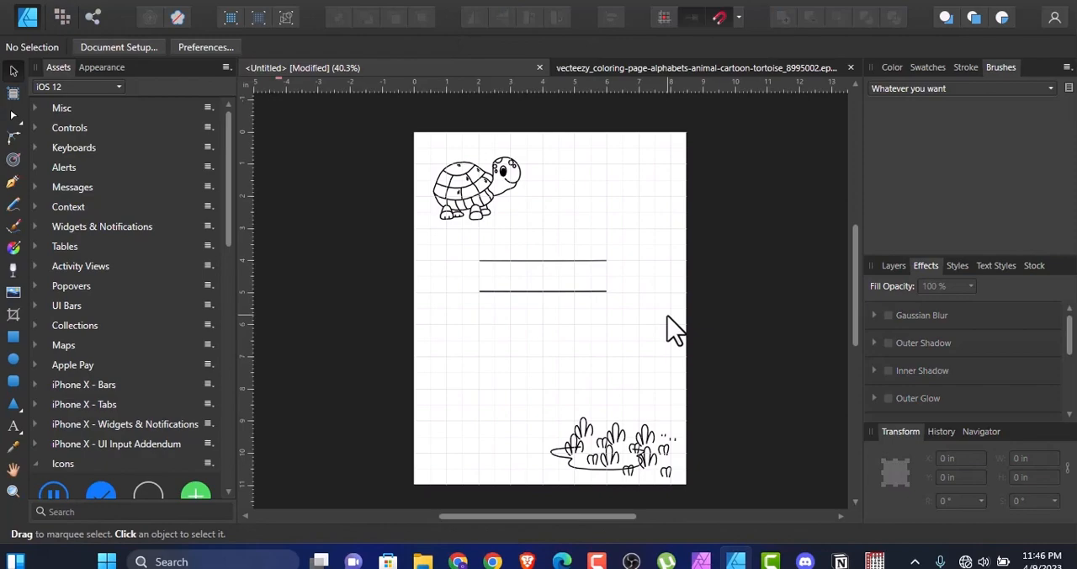
# Step: Draw a rectangle of about 3.96 × 0.96 in with a 0 pt stroke, filling the space between the two lines
pyautogui.click(12, 340)
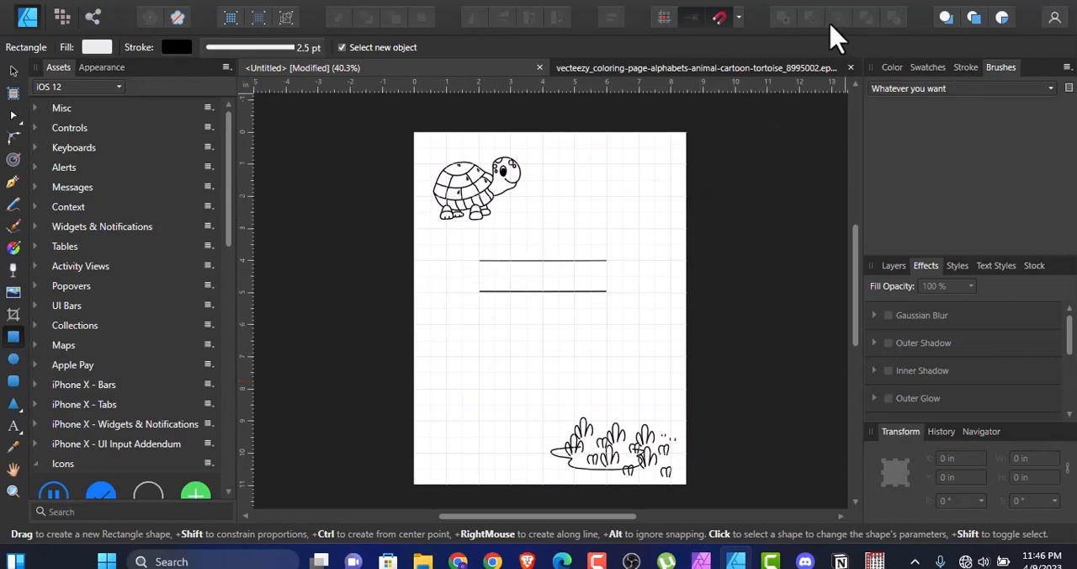
pyautogui.click(971, 71)
pyautogui.moveTo(936, 116); pyautogui.dragTo(905, 125)
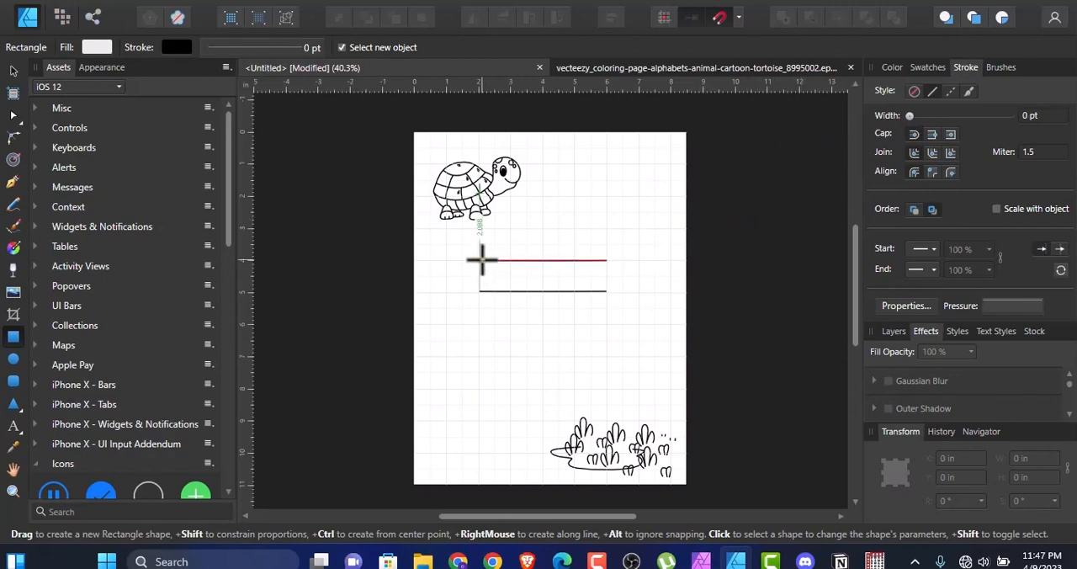
pyautogui.moveTo(480, 261); pyautogui.dragTo(609, 291)
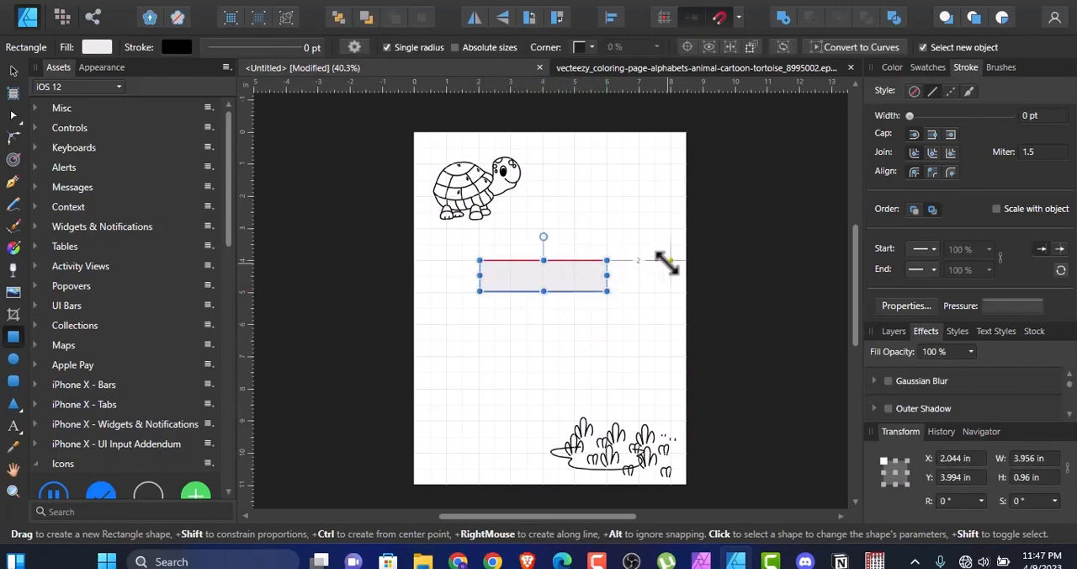
# Step: Change the fill of the rectangle between the two lines to white
pyautogui.click(14, 72)
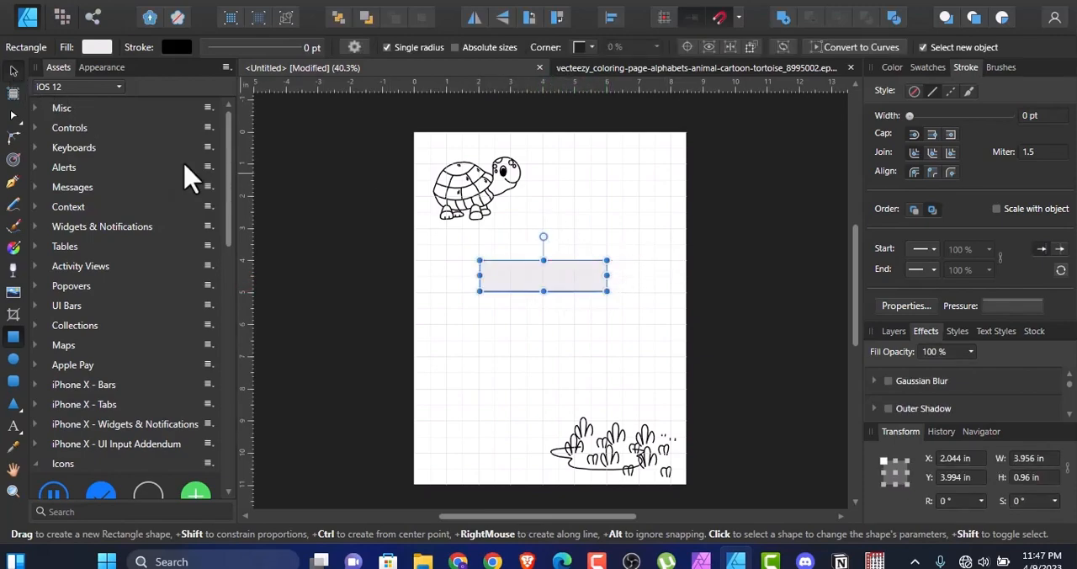
pyautogui.click(494, 355)
pyautogui.click(530, 283)
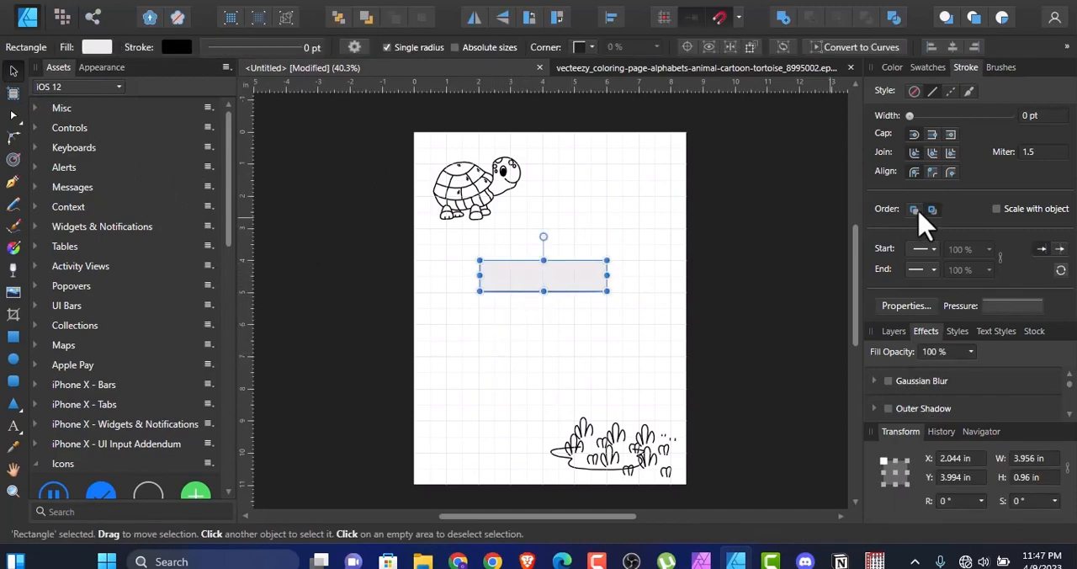
pyautogui.click(893, 67)
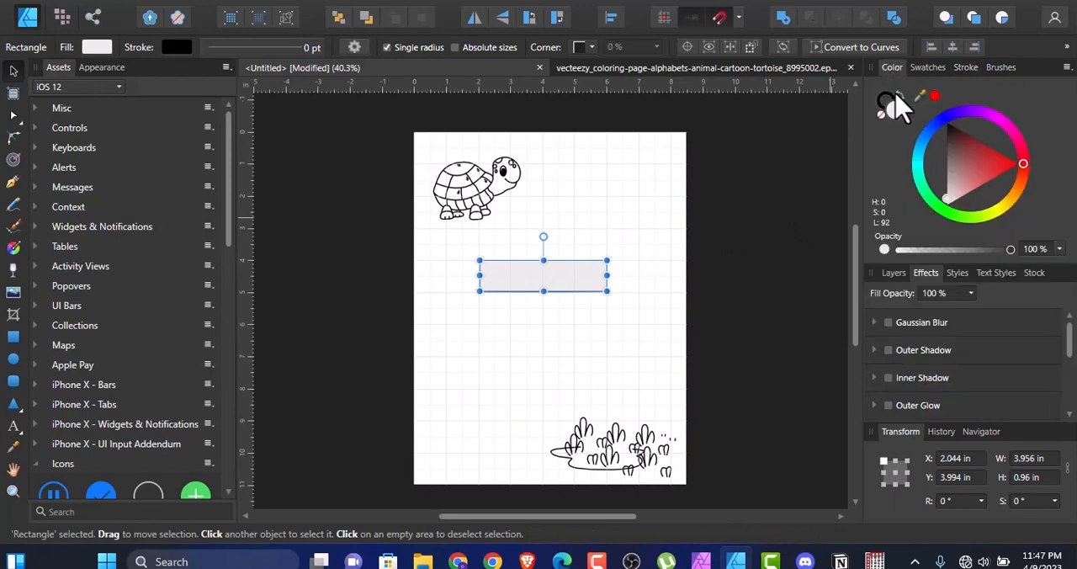
pyautogui.moveTo(954, 212); pyautogui.dragTo(954, 233)
pyautogui.click(725, 281)
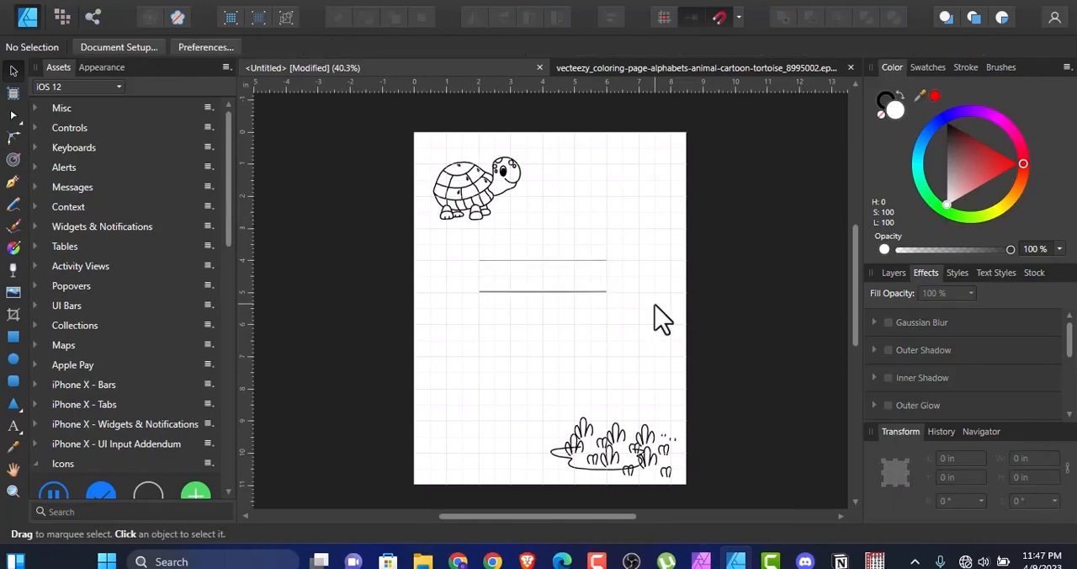
pyautogui.moveTo(635, 318); pyautogui.dragTo(449, 244)
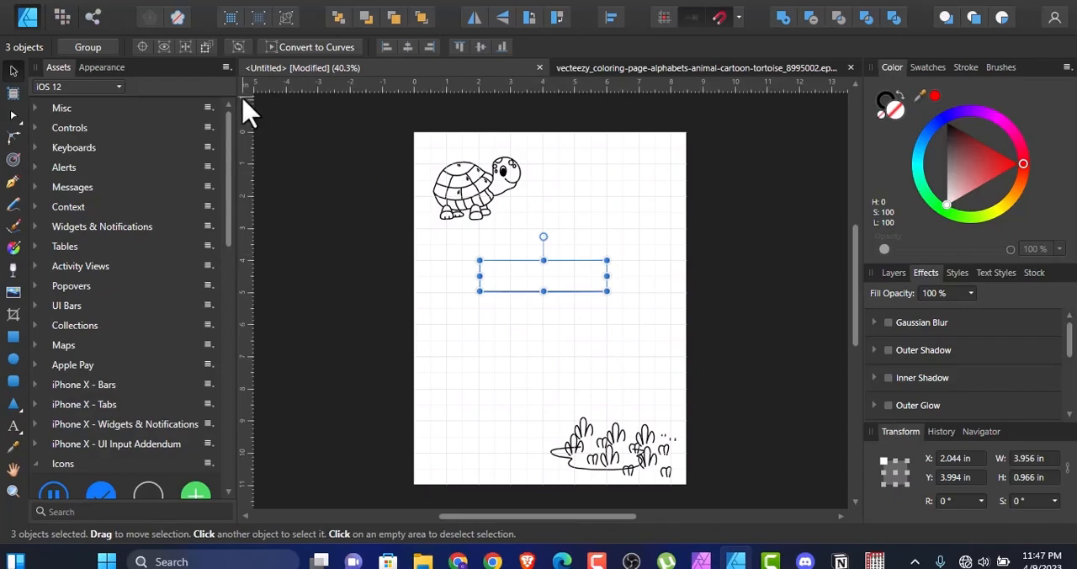
pyautogui.click(27, 16)
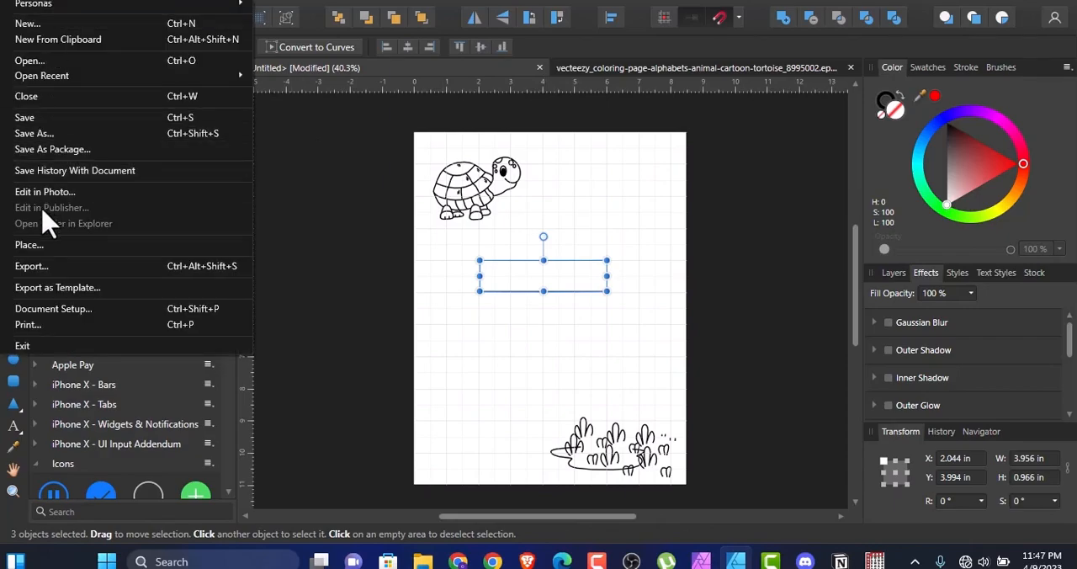
pyautogui.click(33, 266)
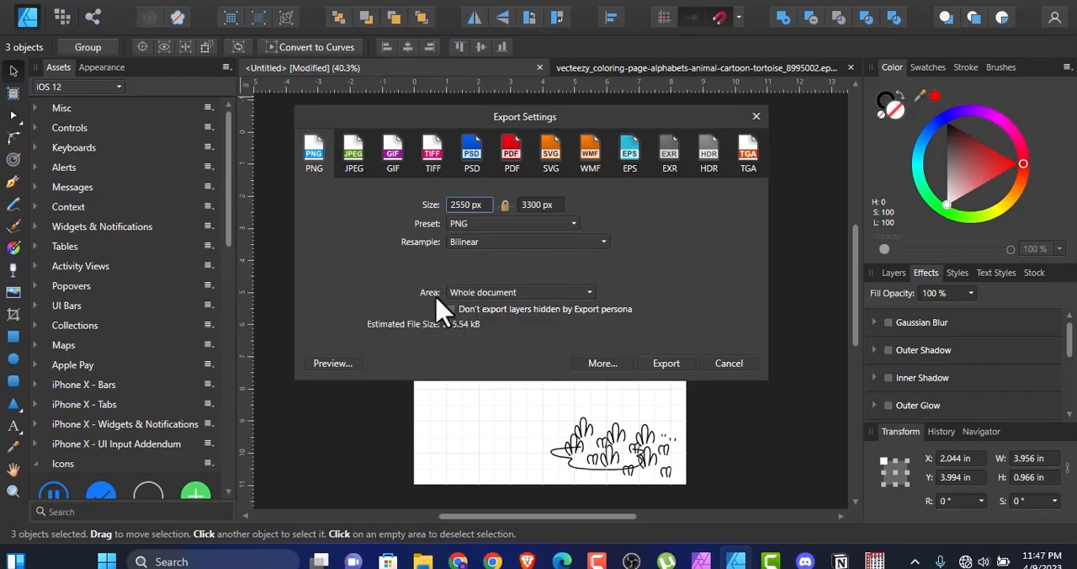
pyautogui.click(592, 293)
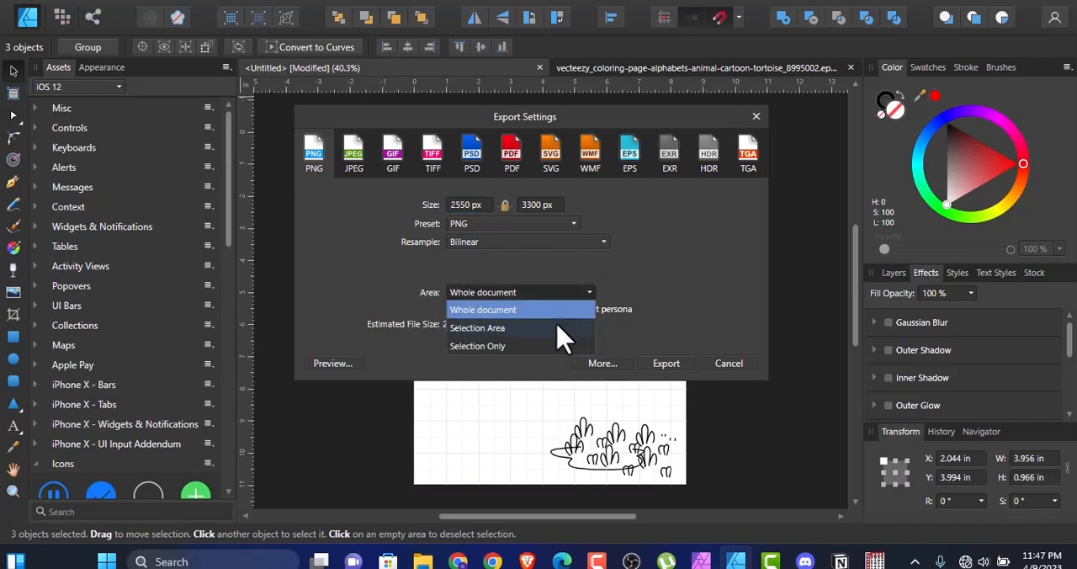
pyautogui.click(505, 346)
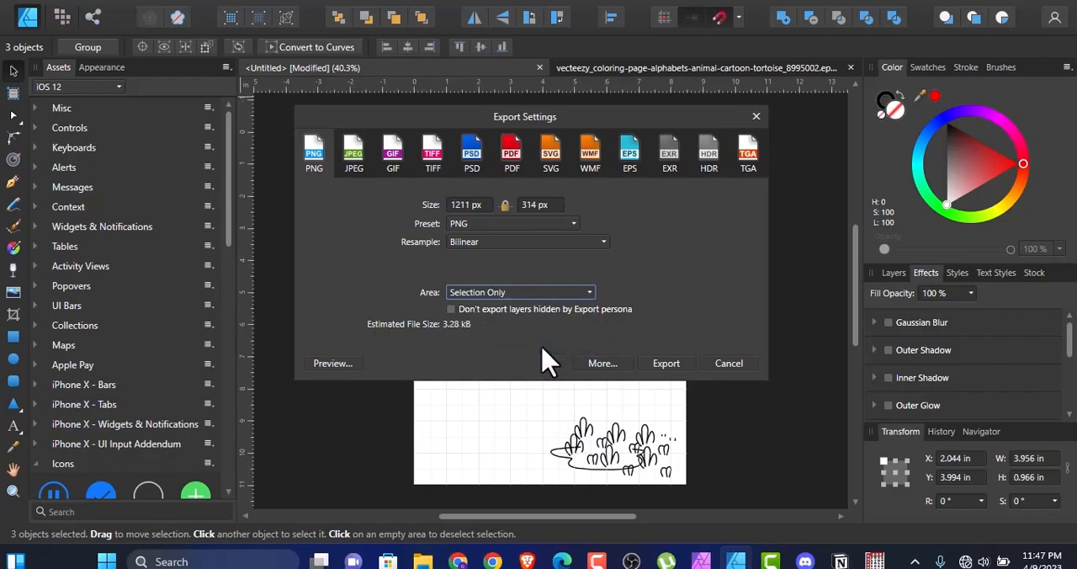
pyautogui.click(728, 363)
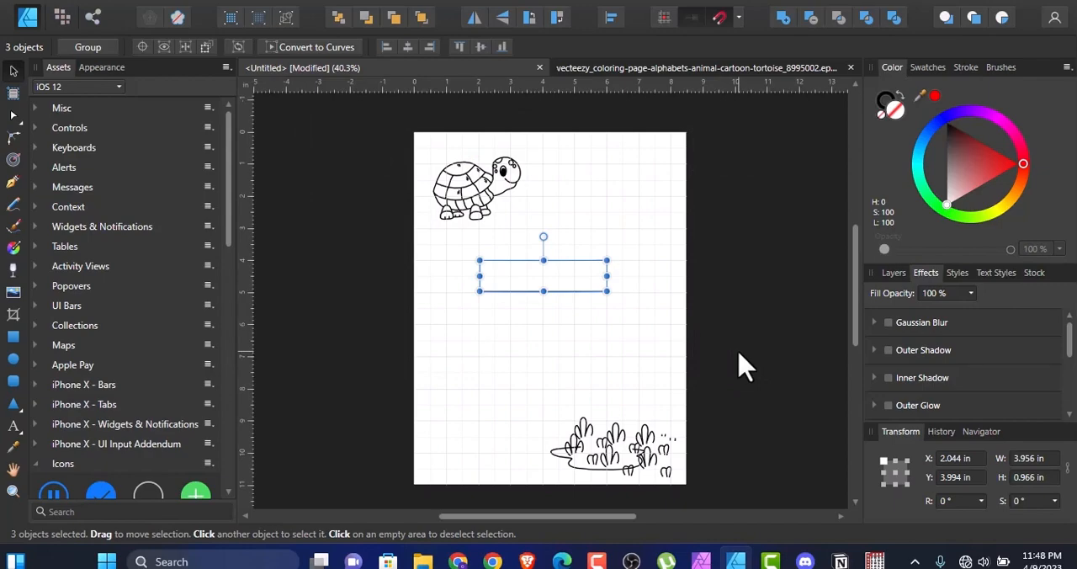
# Step: Create a textured image brush in the "Whatever you want" category from the PNG of the two-line strip
pyautogui.click(1001, 69)
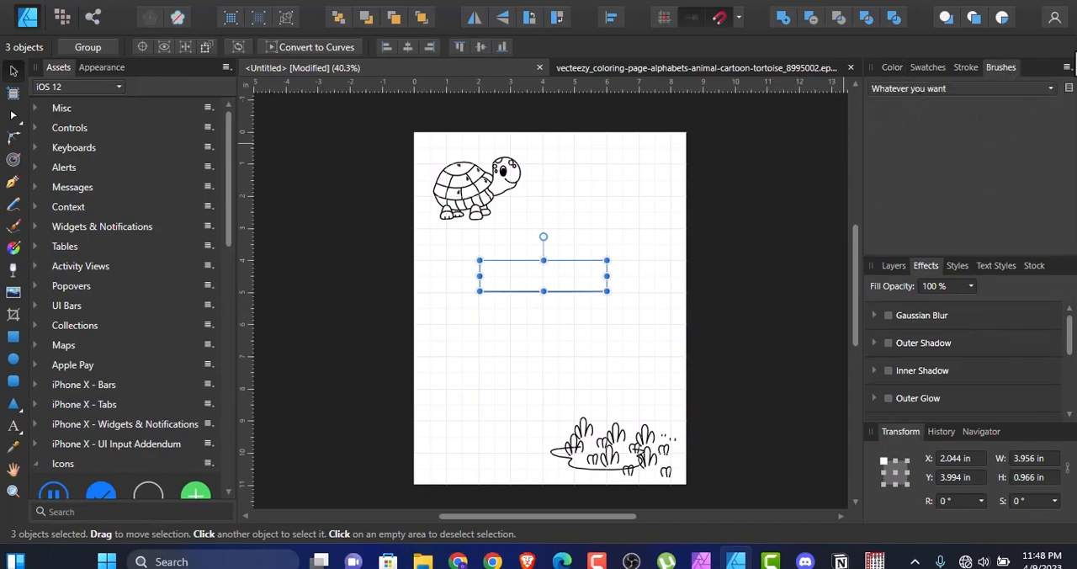
pyautogui.click(1066, 68)
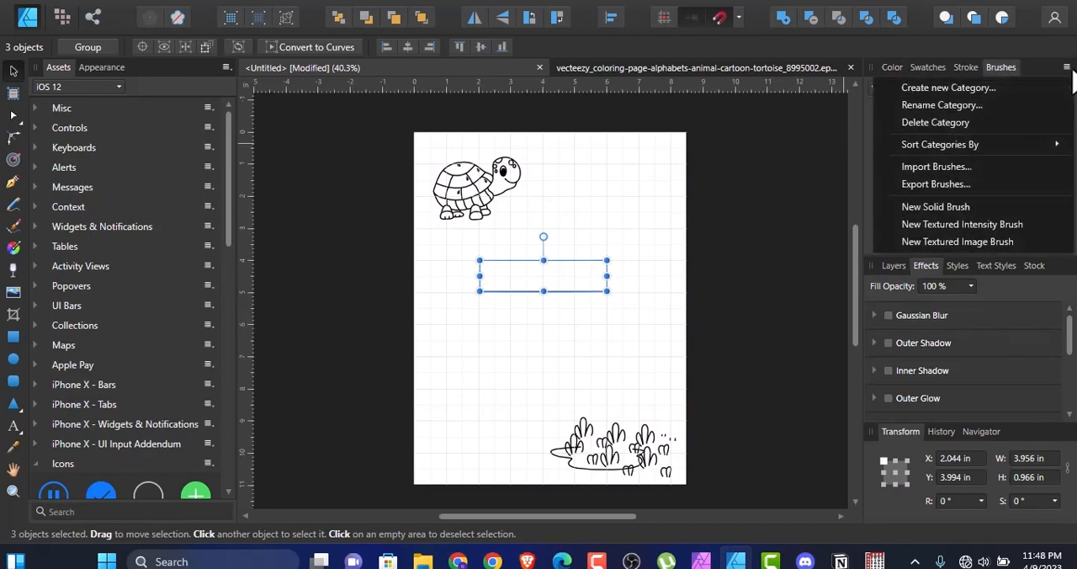
pyautogui.click(913, 244)
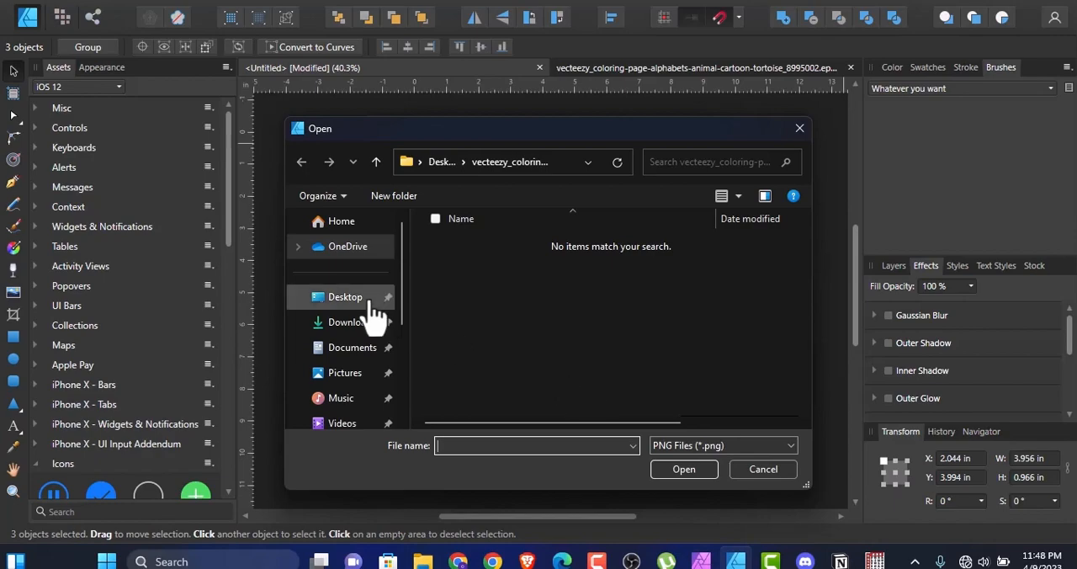
pyautogui.click(687, 470)
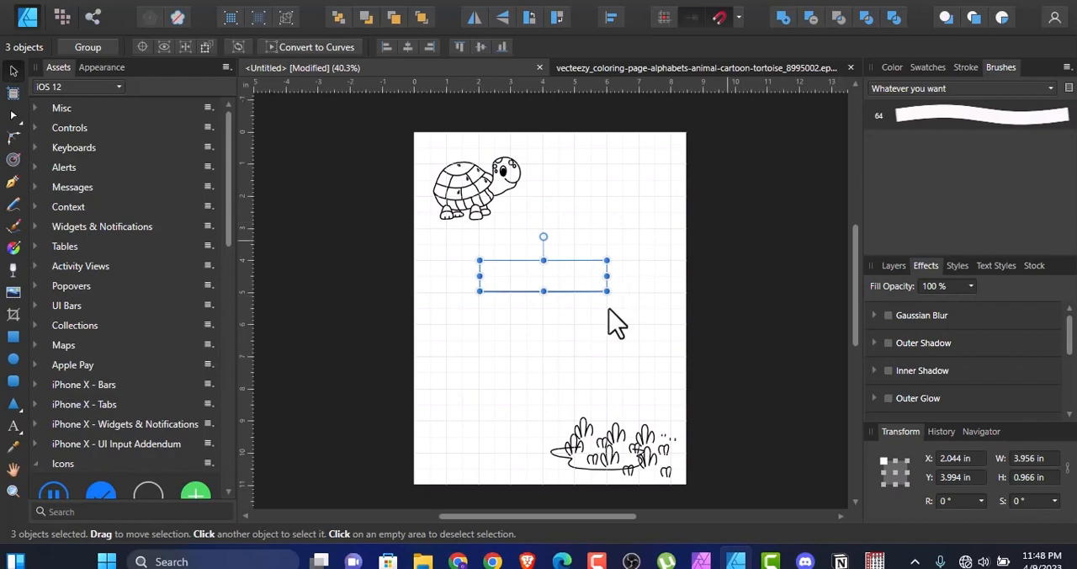
# Step: Select the new 64 px brush and delete the two lines and the white rectangle from the page
pyautogui.click(680, 355)
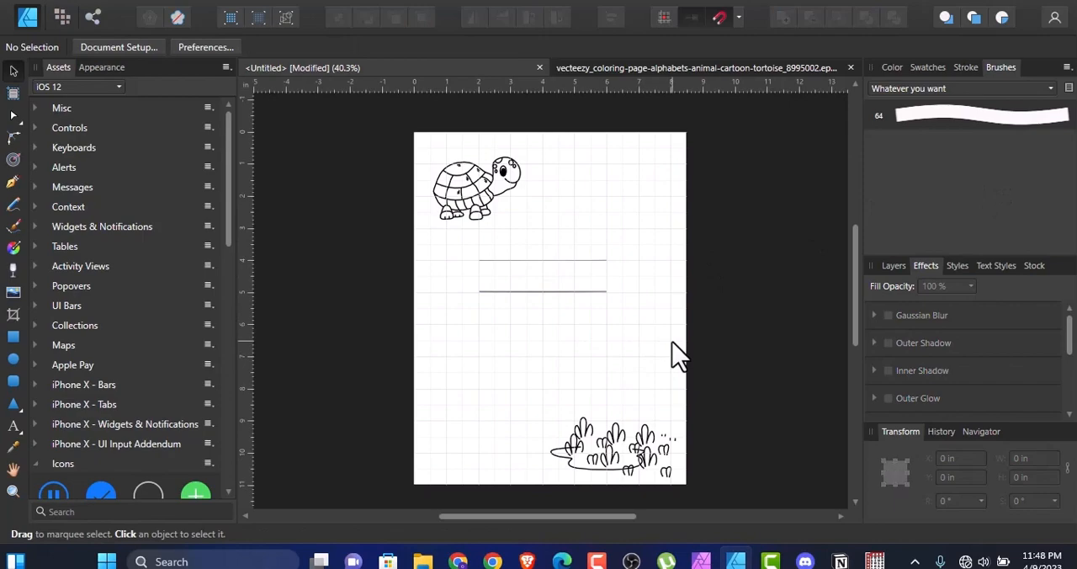
pyautogui.click(976, 117)
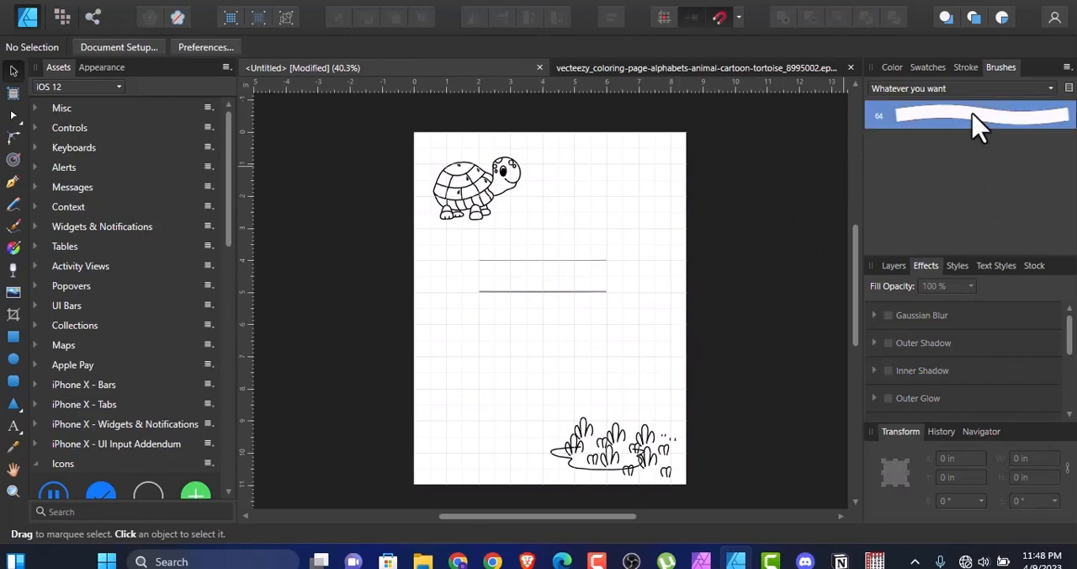
pyautogui.moveTo(665, 321); pyautogui.dragTo(399, 251)
pyautogui.press('Delete')
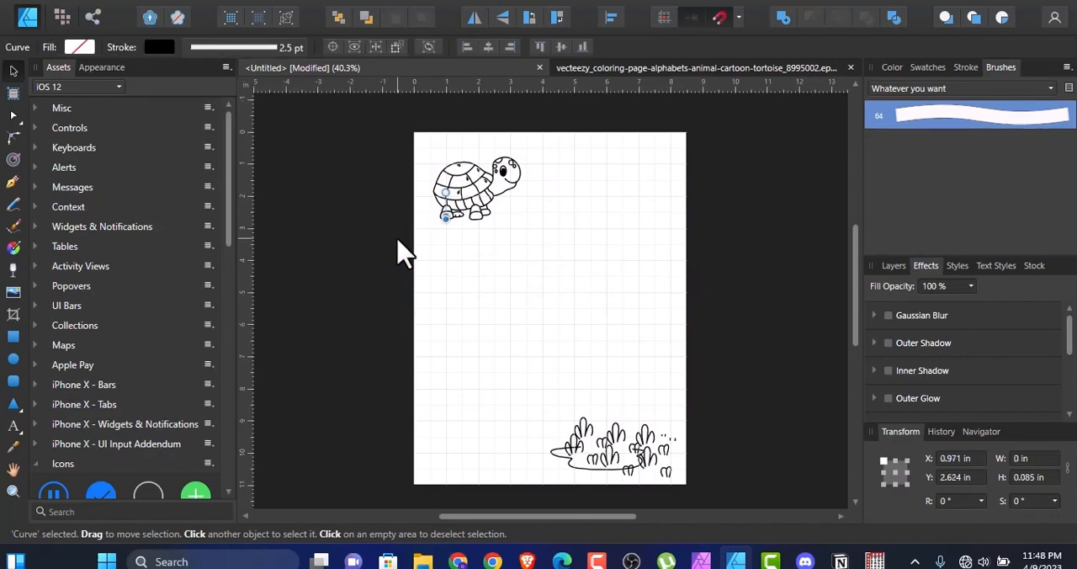
# Step: Move the whole tortoise slightly up and left, to about X 0.55 in and Y 0.55 in
pyautogui.moveTo(556, 251); pyautogui.dragTo(422, 152)
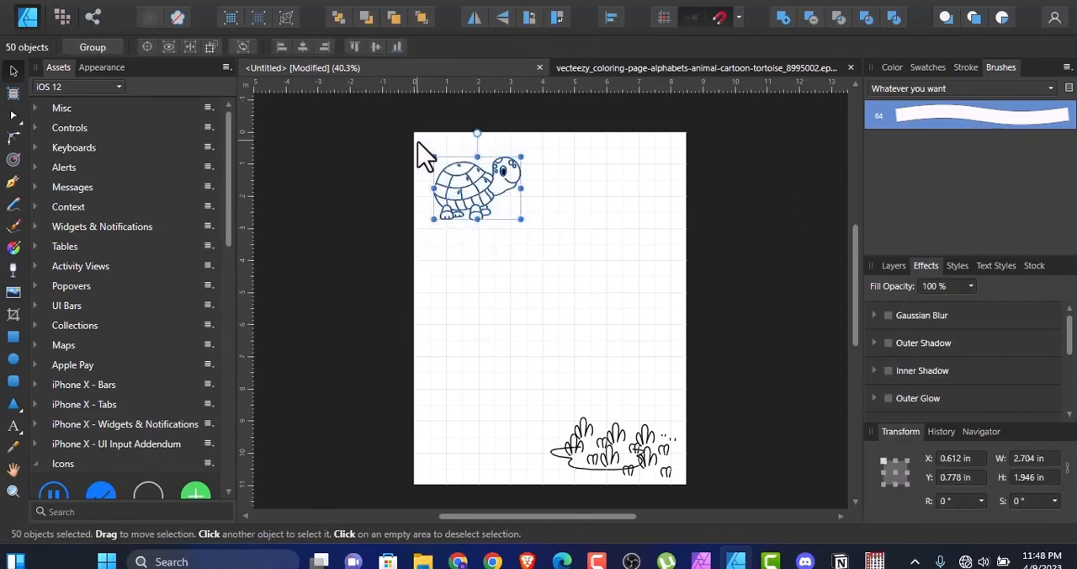
pyautogui.moveTo(471, 190); pyautogui.dragTo(469, 182)
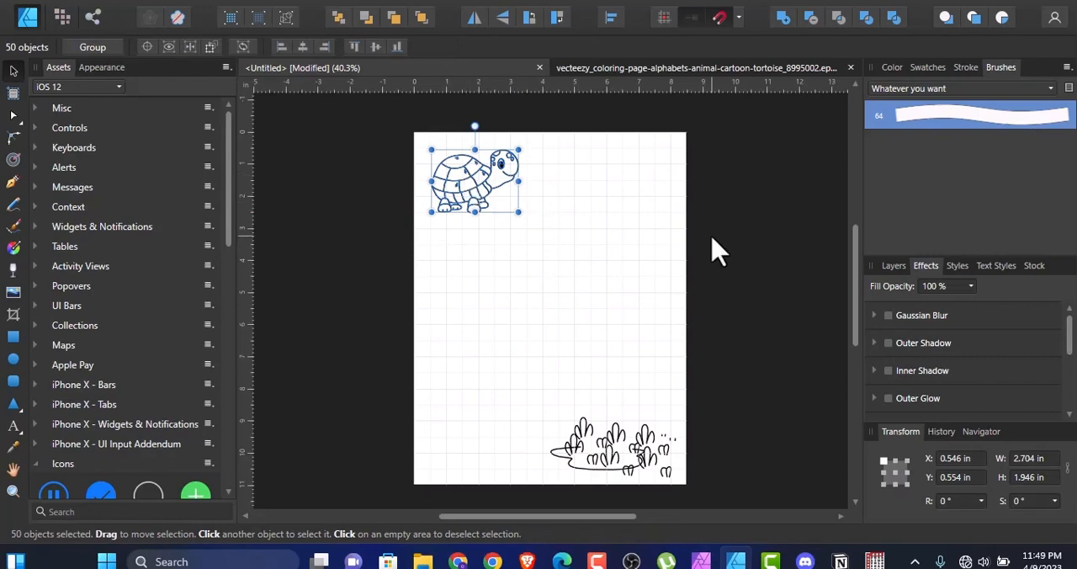
pyautogui.click(713, 211)
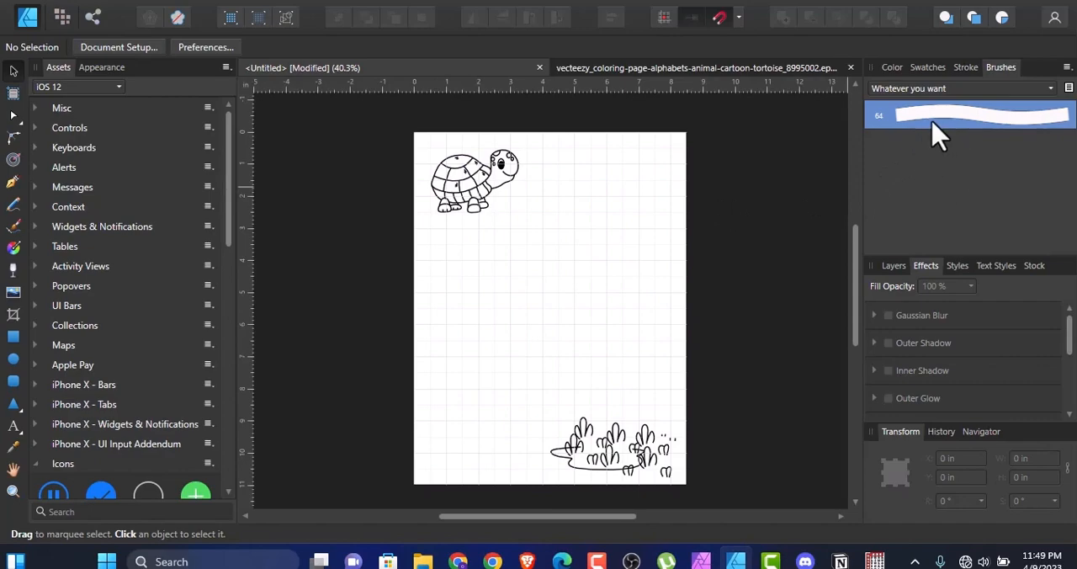
# Step: Paint a winding path from the tortoise's head down to the bushes with the Vector Brush at 64 px
pyautogui.click(15, 226)
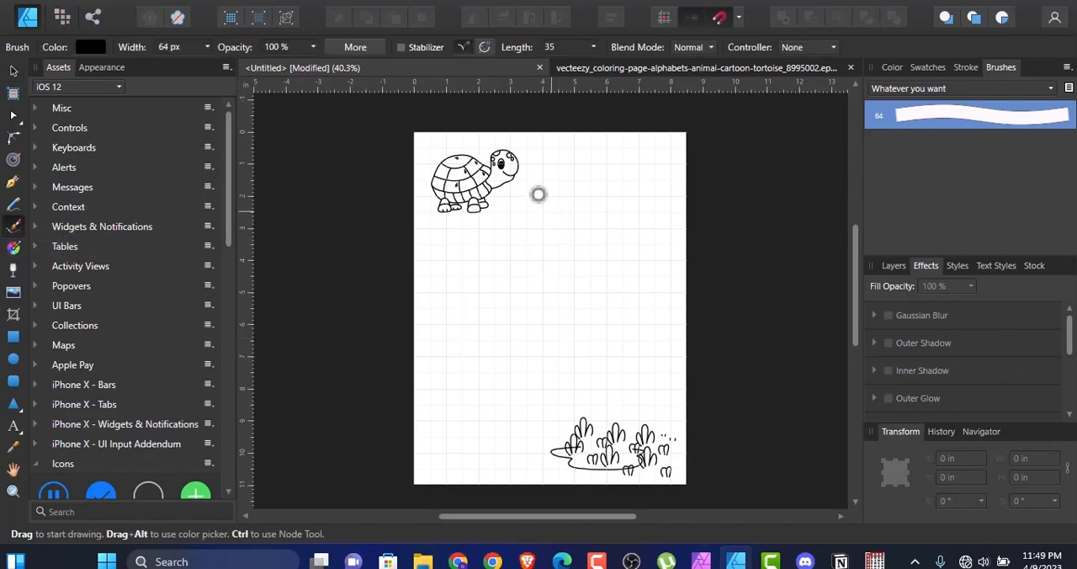
pyautogui.moveTo(512, 191)
pyautogui.mouseDown()
pyautogui.moveTo(543, 195)
pyautogui.moveTo(559, 219)
pyautogui.moveTo(557, 256)
pyautogui.moveTo(519, 302)
pyautogui.moveTo(524, 325)
pyautogui.moveTo(559, 344)
pyautogui.moveTo(609, 346)
pyautogui.moveTo(631, 371)
pyautogui.moveTo(623, 388)
pyautogui.moveTo(581, 423)
pyautogui.mouseUp()
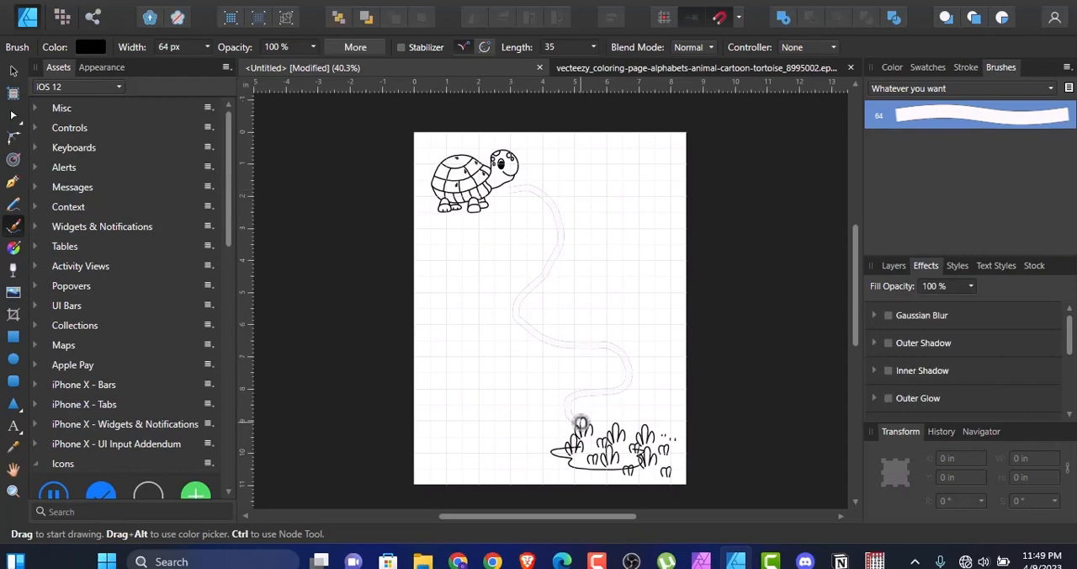
# Step: Paint several more winding, crossing paths between the tortoise and the bushes with the Vector Brush at 64 px
pyautogui.moveTo(477, 236)
pyautogui.mouseDown()
pyautogui.moveTo(536, 205)
pyautogui.moveTo(554, 164)
pyautogui.moveTo(574, 160)
pyautogui.moveTo(595, 226)
pyautogui.moveTo(563, 252)
pyautogui.moveTo(477, 264)
pyautogui.moveTo(471, 286)
pyautogui.moveTo(514, 310)
pyautogui.moveTo(623, 300)
pyautogui.moveTo(650, 313)
pyautogui.moveTo(659, 419)
pyautogui.mouseUp()
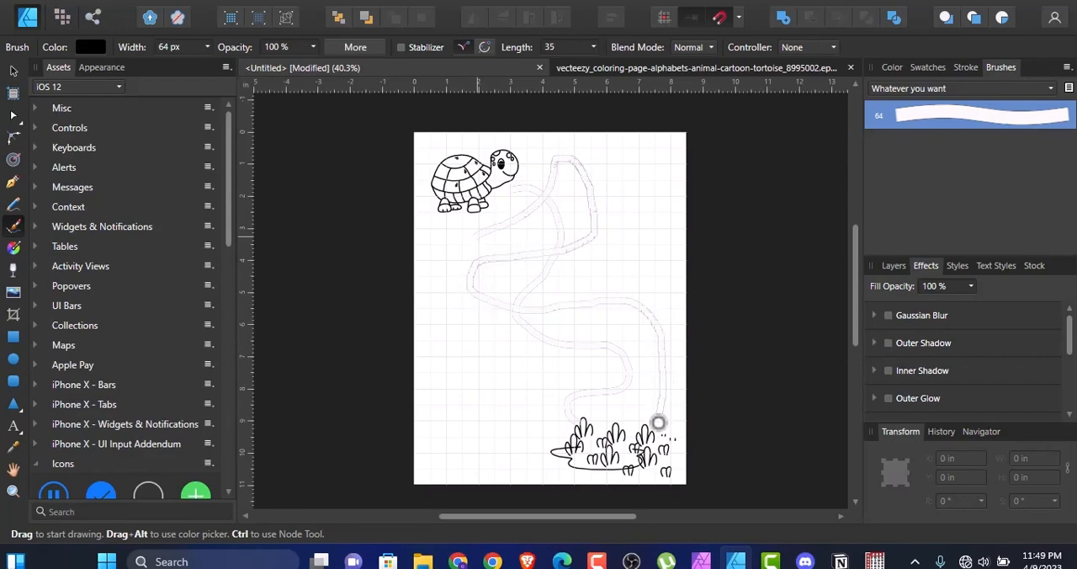
pyautogui.moveTo(565, 439)
pyautogui.mouseDown()
pyautogui.moveTo(501, 371)
pyautogui.moveTo(493, 304)
pyautogui.moveTo(539, 282)
pyautogui.moveTo(642, 278)
pyautogui.moveTo(640, 169)
pyautogui.moveTo(595, 188)
pyautogui.moveTo(523, 148)
pyautogui.moveTo(479, 218)
pyautogui.moveTo(455, 222)
pyautogui.moveTo(462, 259)
pyautogui.moveTo(508, 307)
pyautogui.moveTo(492, 409)
pyautogui.moveTo(460, 418)
pyautogui.moveTo(480, 446)
pyautogui.moveTo(529, 430)
pyautogui.moveTo(554, 406)
pyautogui.moveTo(578, 415)
pyautogui.mouseUp()
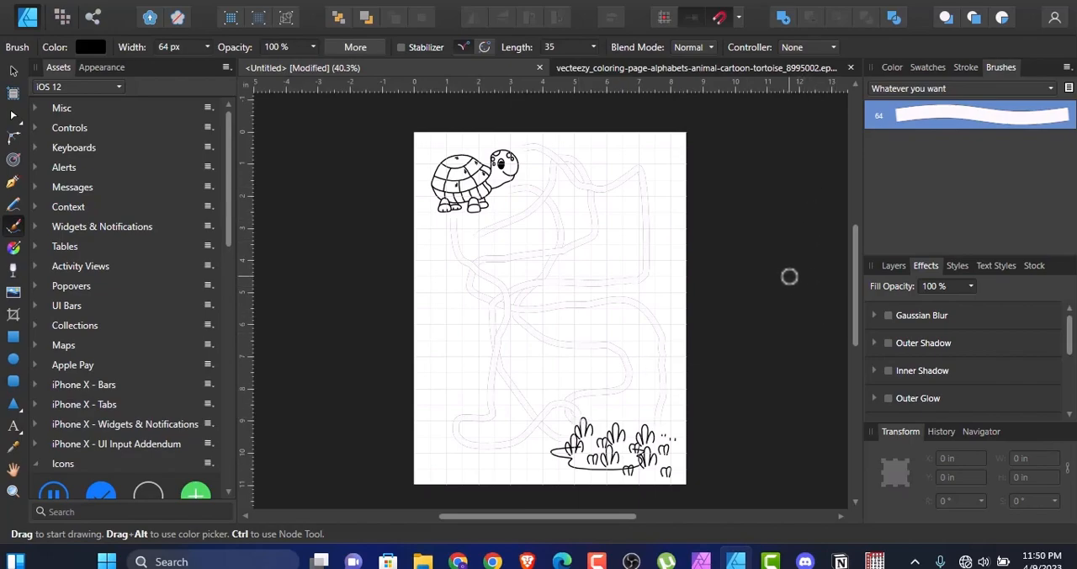
# Step: Inspect the painted paths up close and delete all of them, leaving only the tortoise and the bushes on the page
pyautogui.click(13, 491)
pyautogui.click(540, 257)
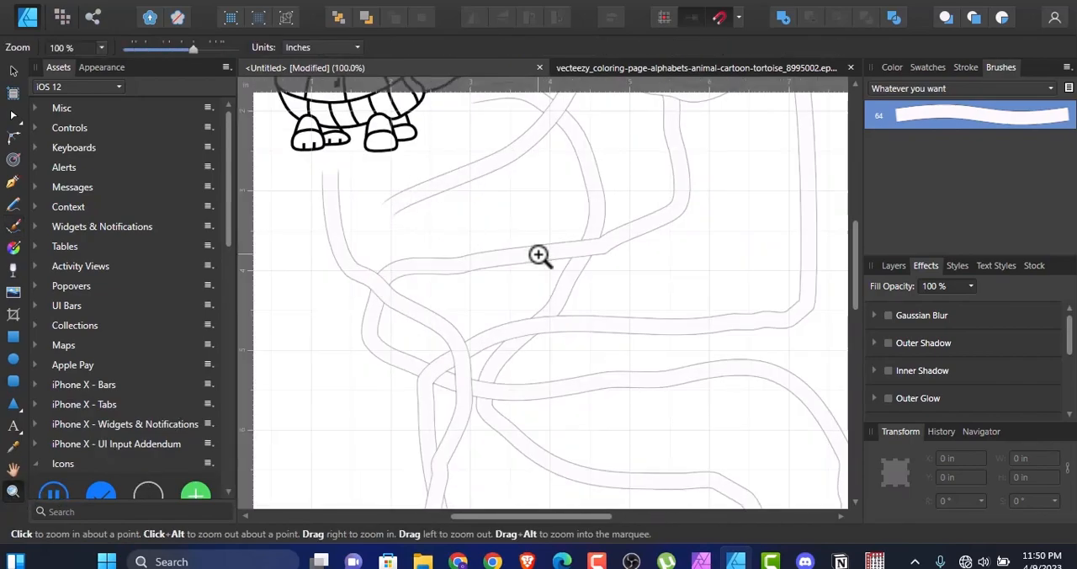
pyautogui.moveTo(855, 284)
pyautogui.mouseDown()
pyautogui.moveTo(853, 211)
pyautogui.moveTo(849, 380)
pyautogui.moveTo(841, 201)
pyautogui.moveTo(842, 230)
pyautogui.mouseUp()
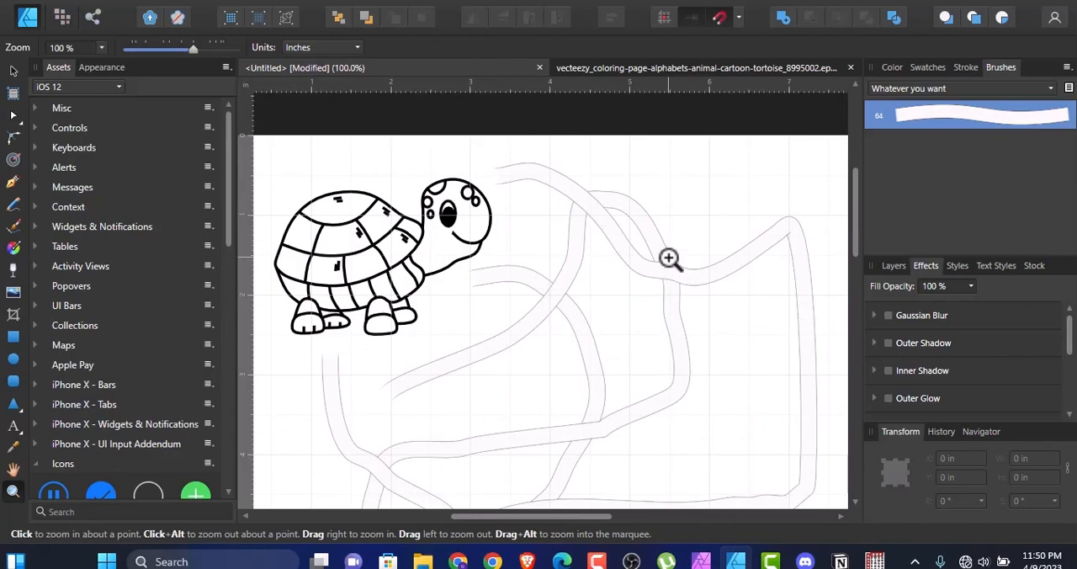
pyautogui.hotkey('ctrl', '0')
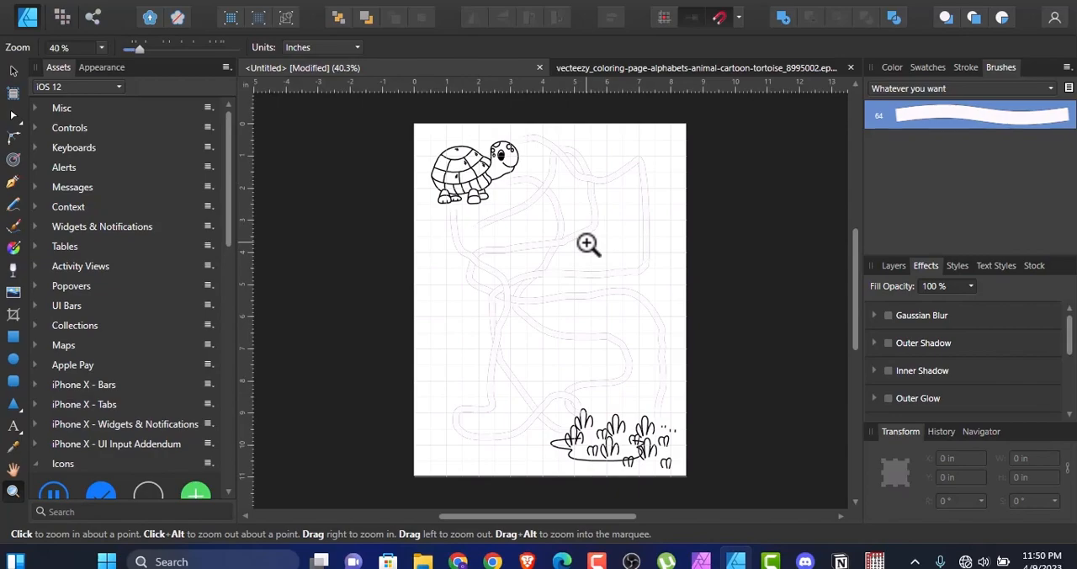
pyautogui.click(13, 71)
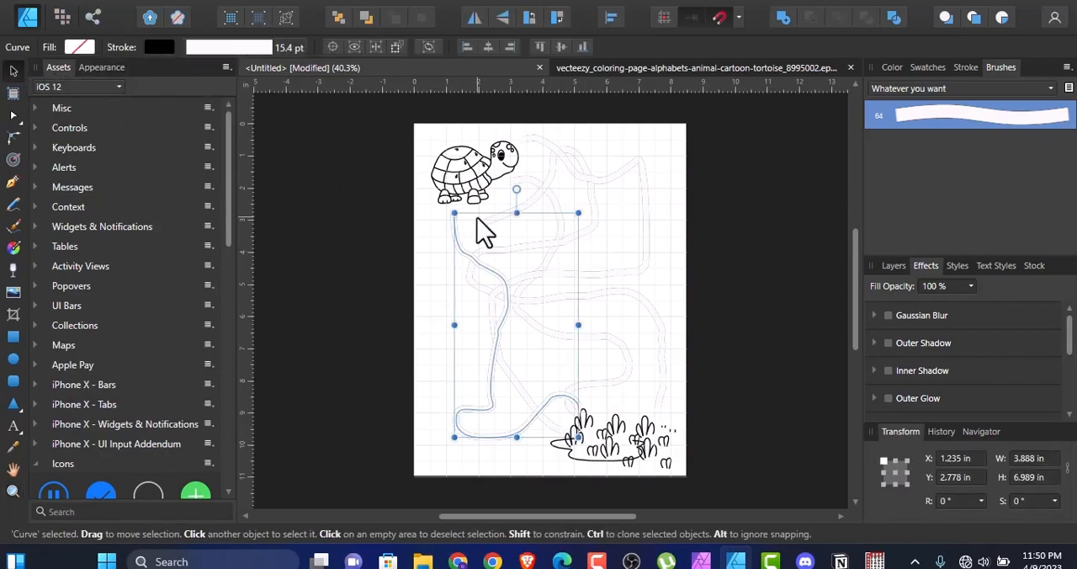
pyautogui.press('Delete')
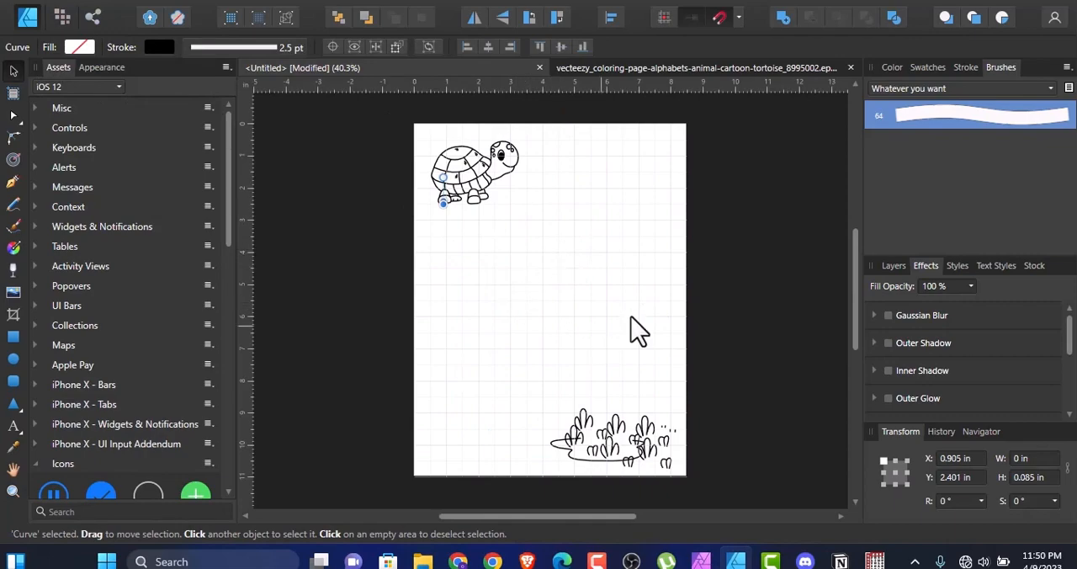
pyautogui.click(774, 233)
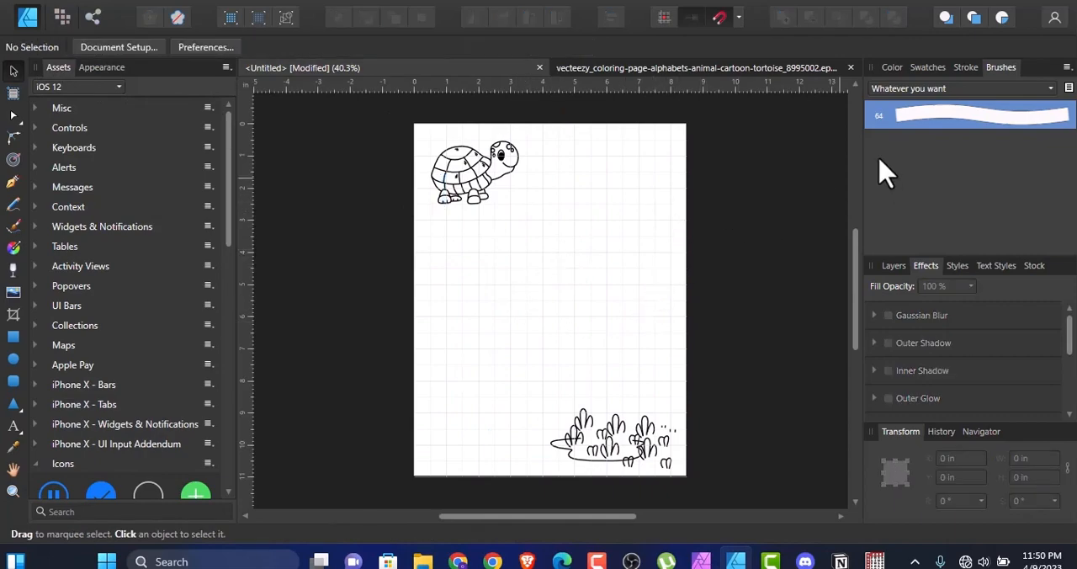
# Step: Delete the two-line brush "new1" from the "Whatever you want" category
pyautogui.rightClick(930, 133)
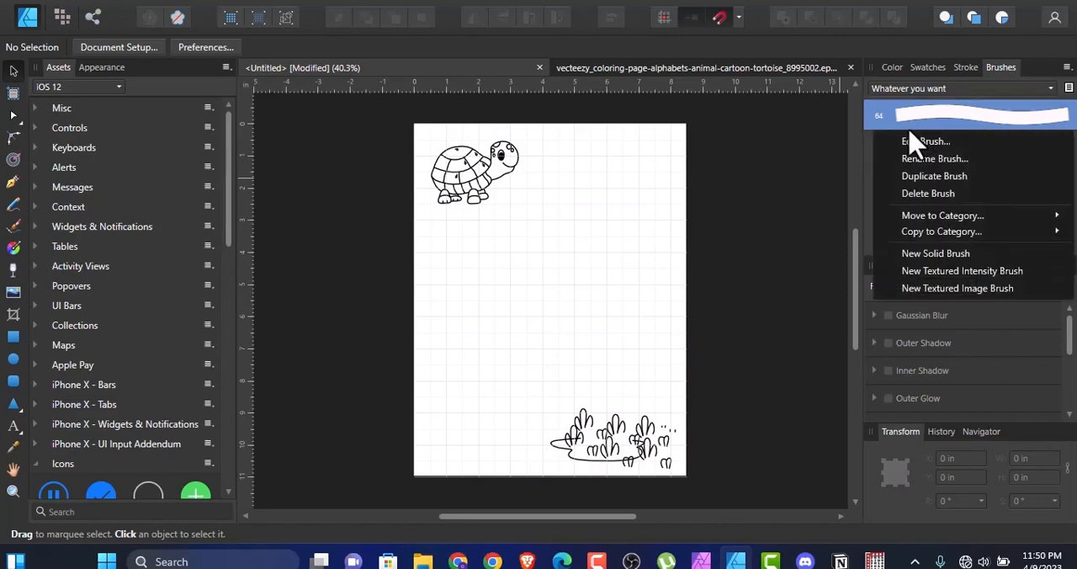
pyautogui.click(909, 194)
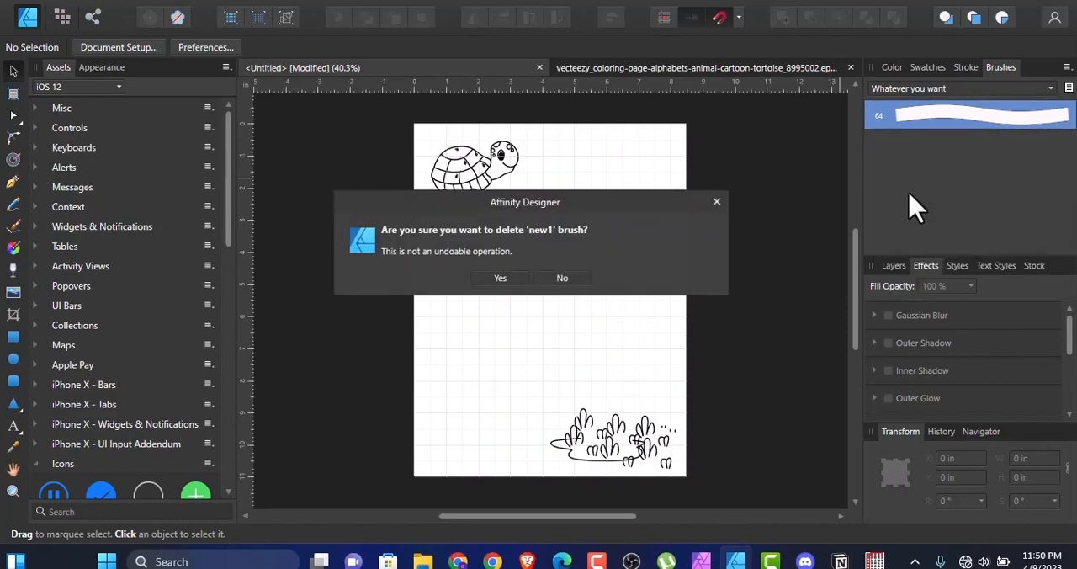
pyautogui.click(505, 278)
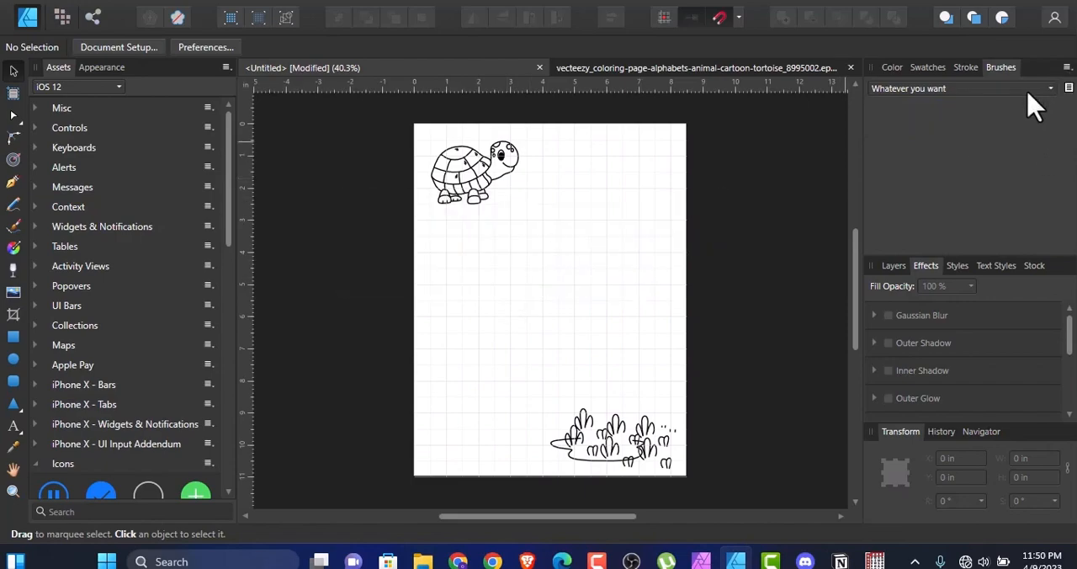
# Step: Delete the empty "Whatever you want" brush category
pyautogui.click(1001, 91)
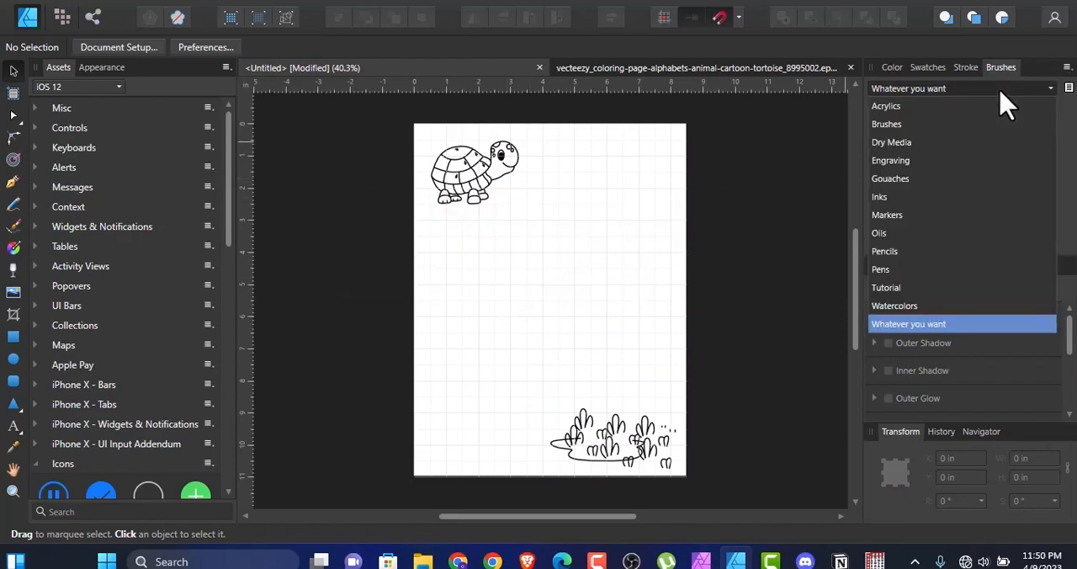
pyautogui.click(1067, 81)
pyautogui.click(1066, 67)
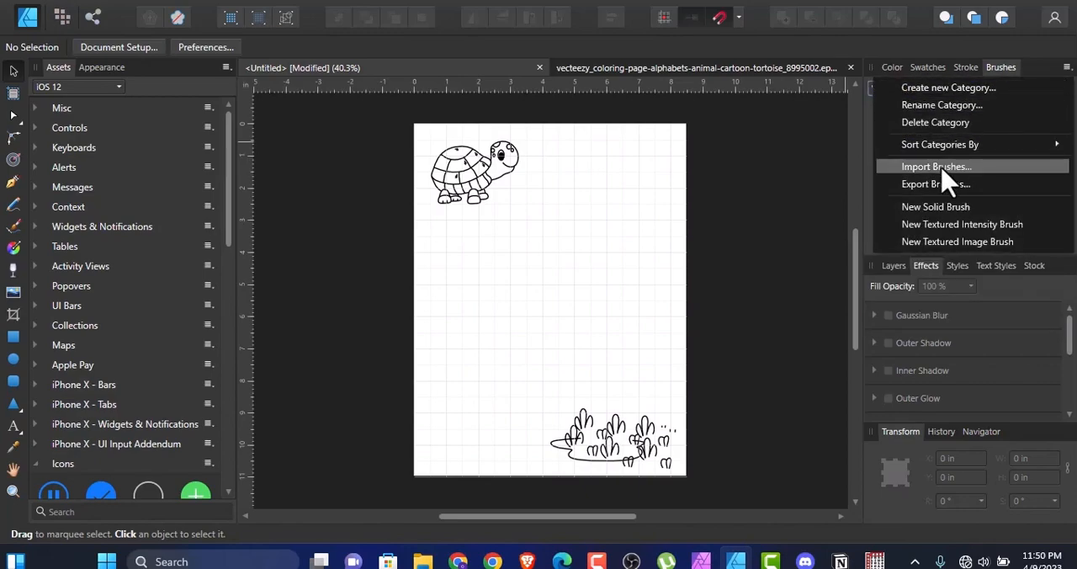
pyautogui.click(929, 124)
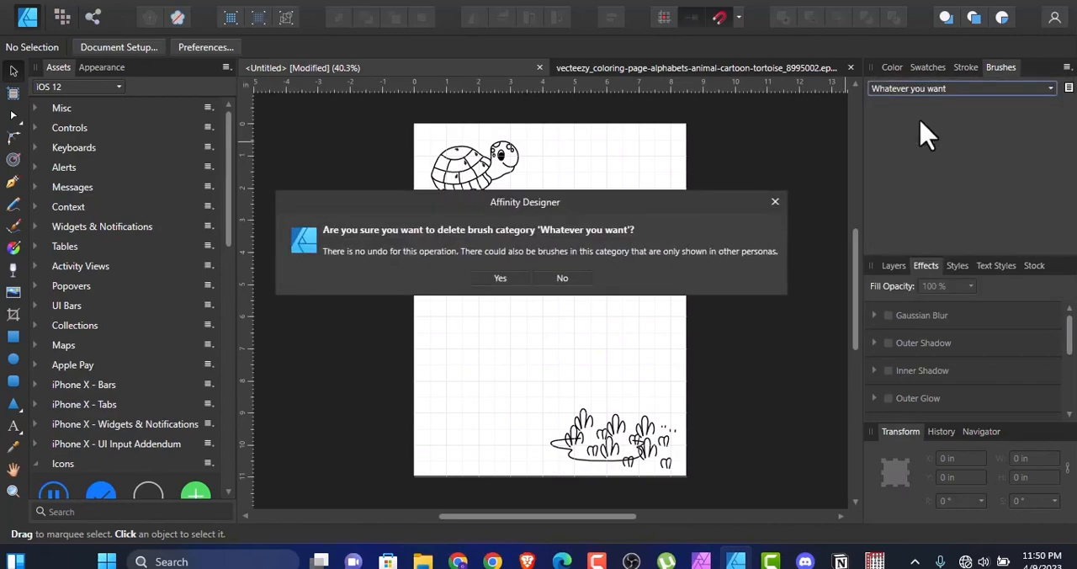
pyautogui.click(503, 280)
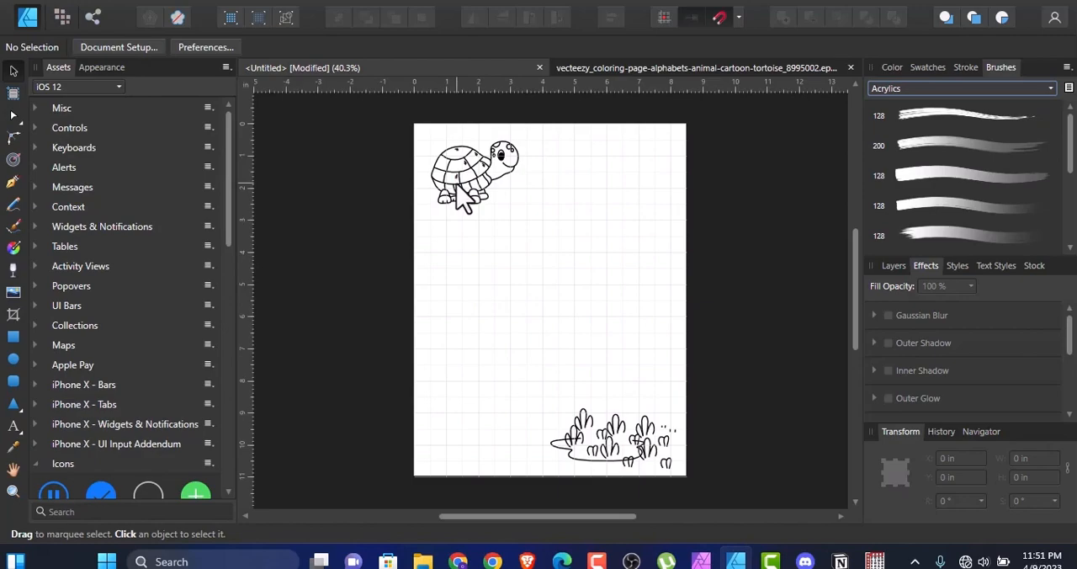
pyautogui.click(455, 160)
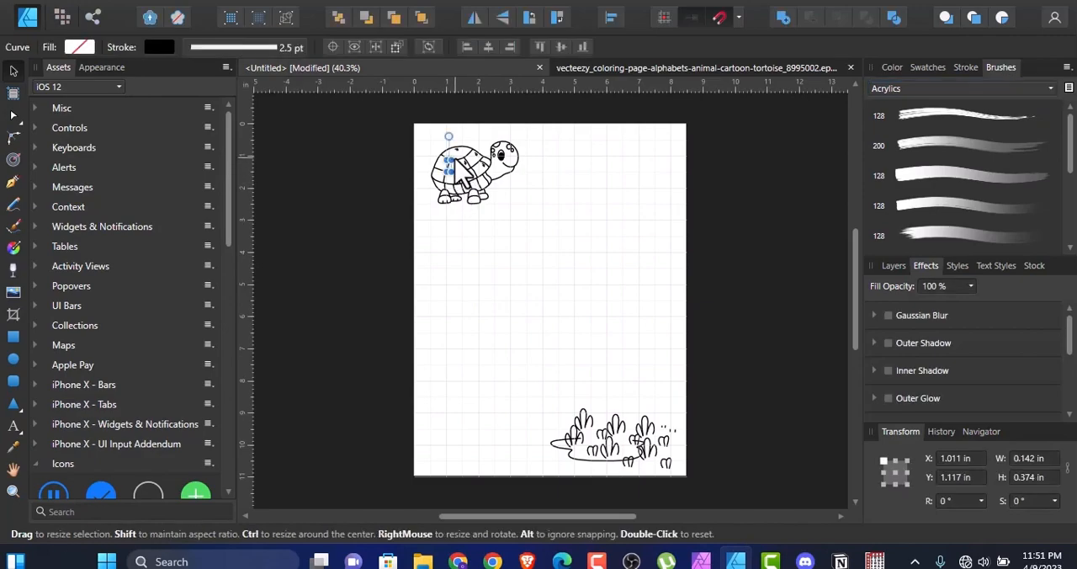
pyautogui.click(466, 162)
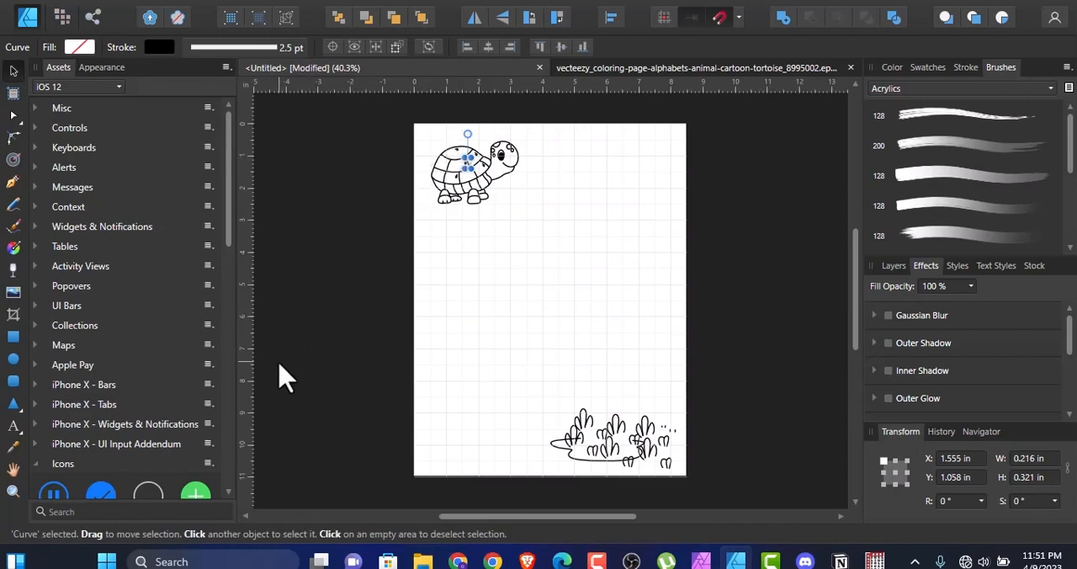
pyautogui.hotkey('ctrl', '+')
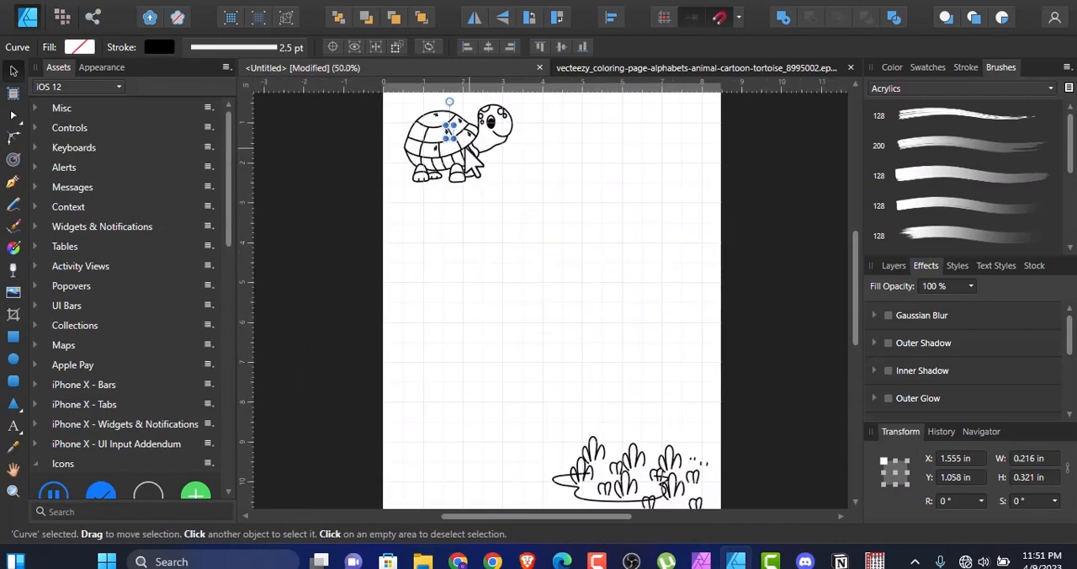
pyautogui.click(427, 135)
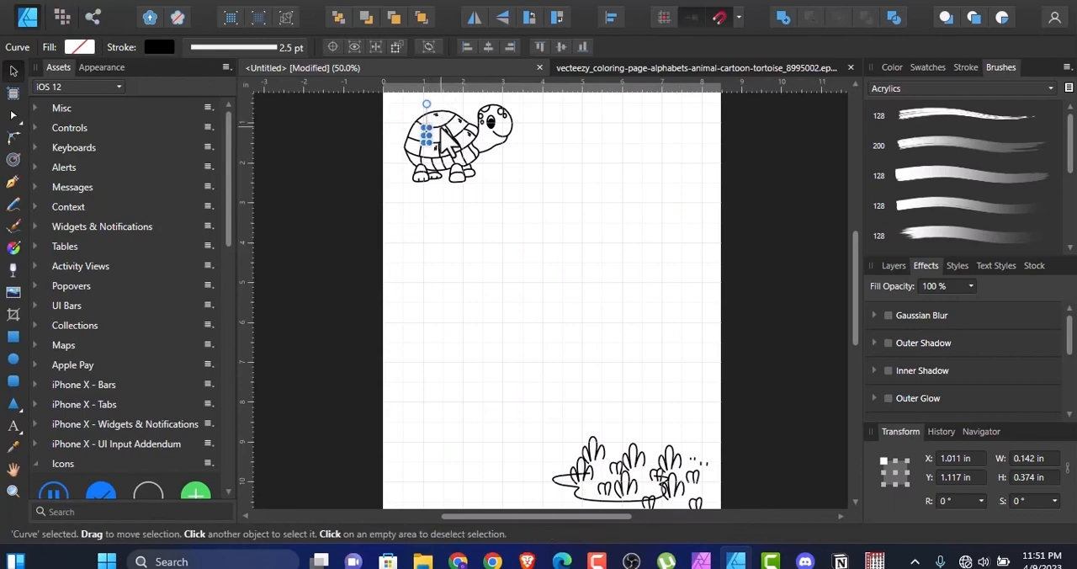
pyautogui.click(443, 132)
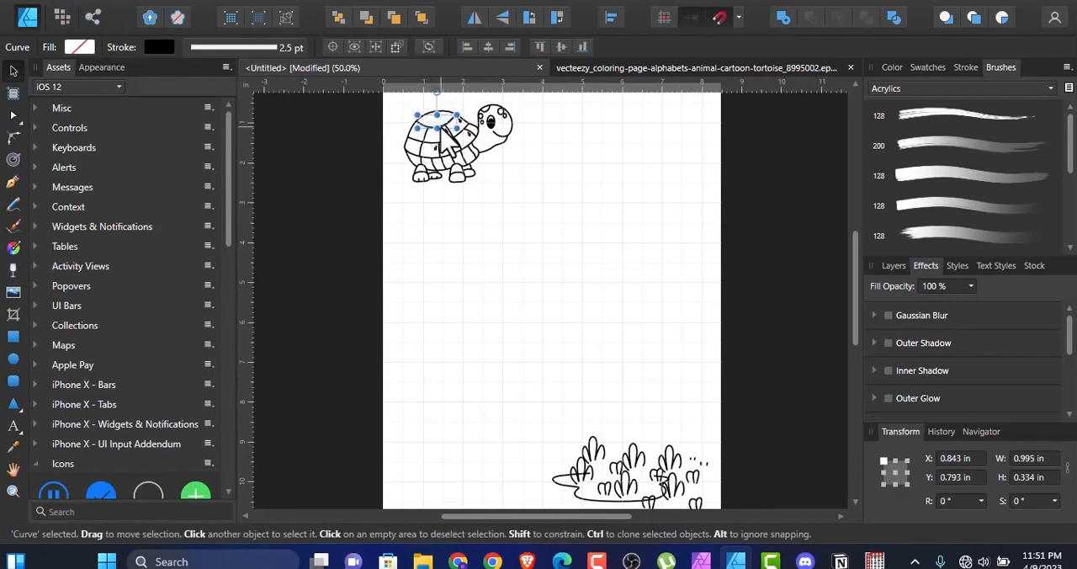
pyautogui.moveTo(440, 131); pyautogui.dragTo(506, 245)
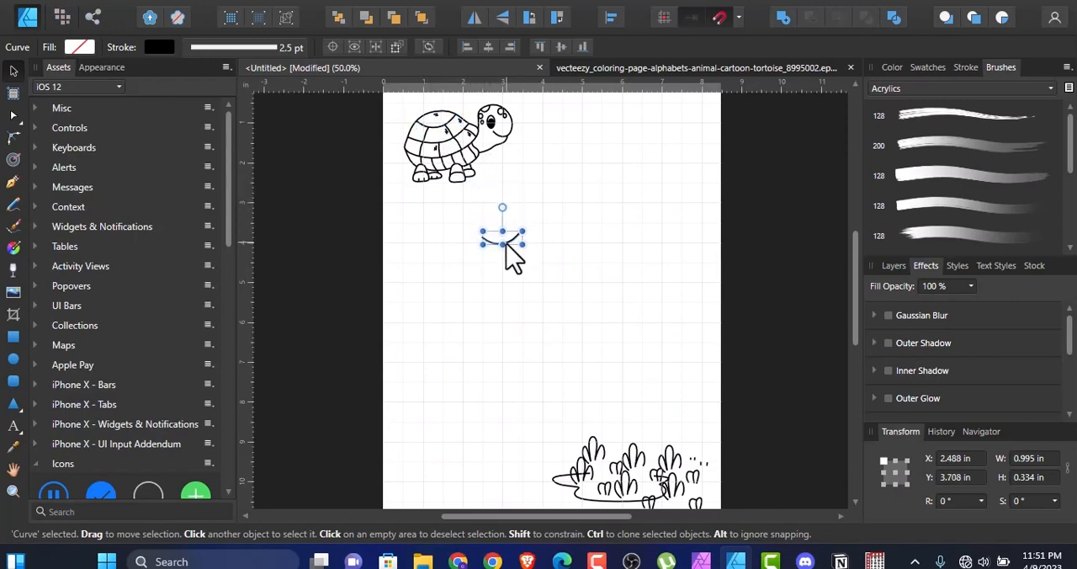
pyautogui.hotkey('ctrl', 'z')
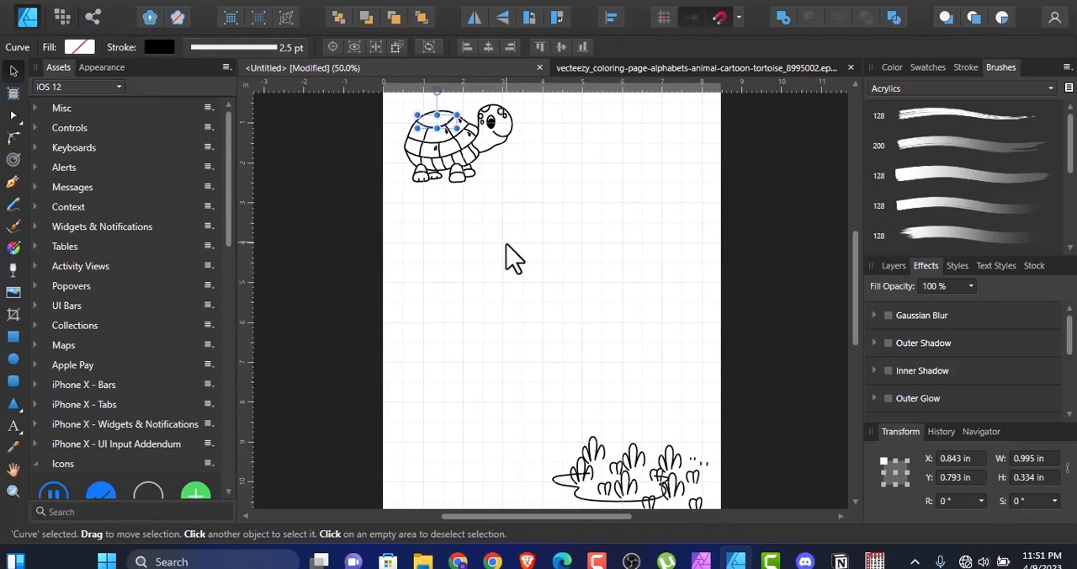
# Step: Select all the tortoise's curves and set their stroke width to 3 pt
pyautogui.moveTo(535, 200); pyautogui.dragTo(377, 100)
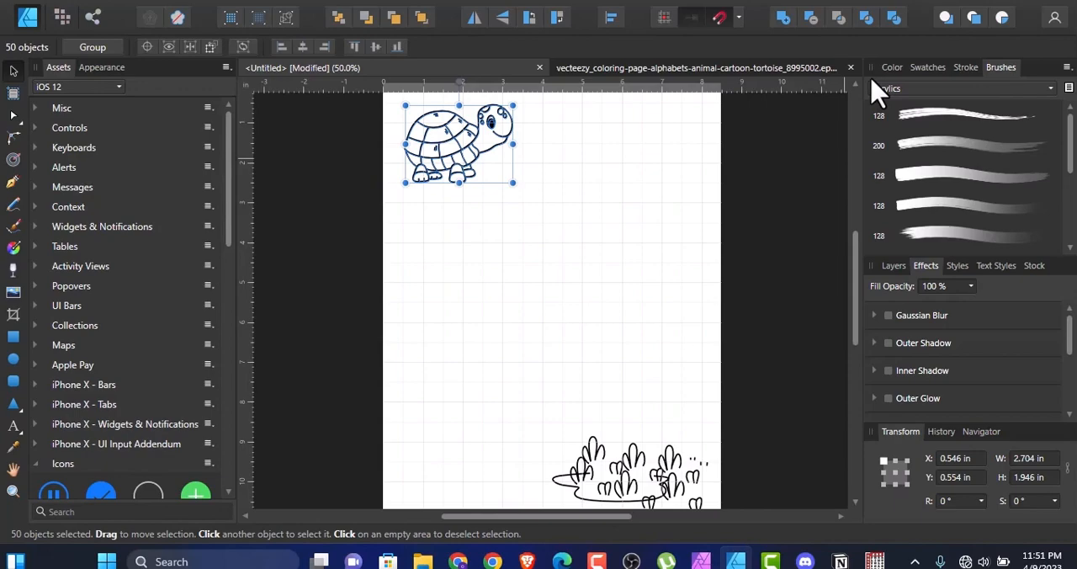
pyautogui.click(969, 68)
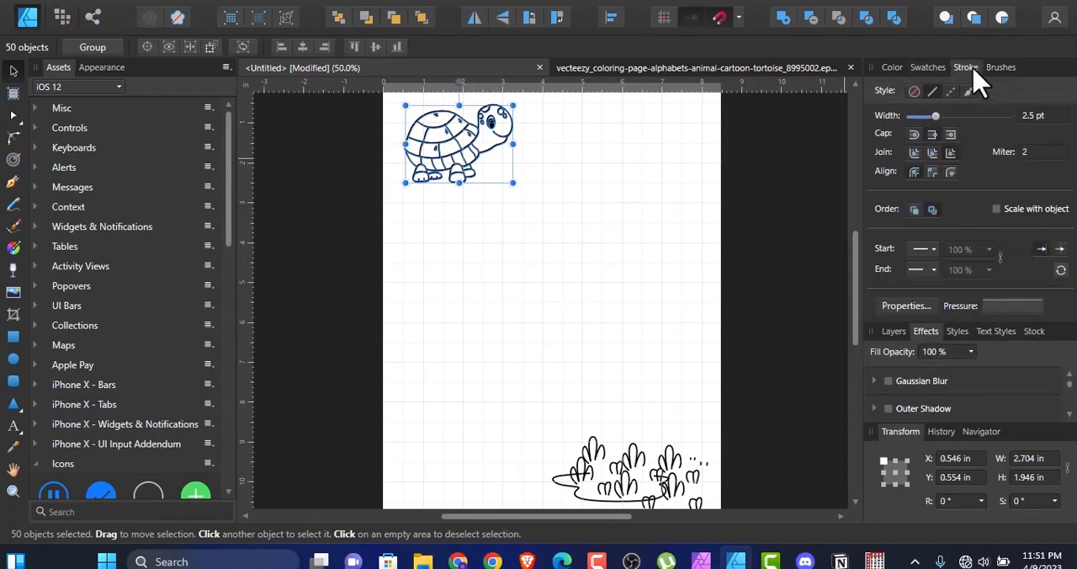
pyautogui.click(937, 117)
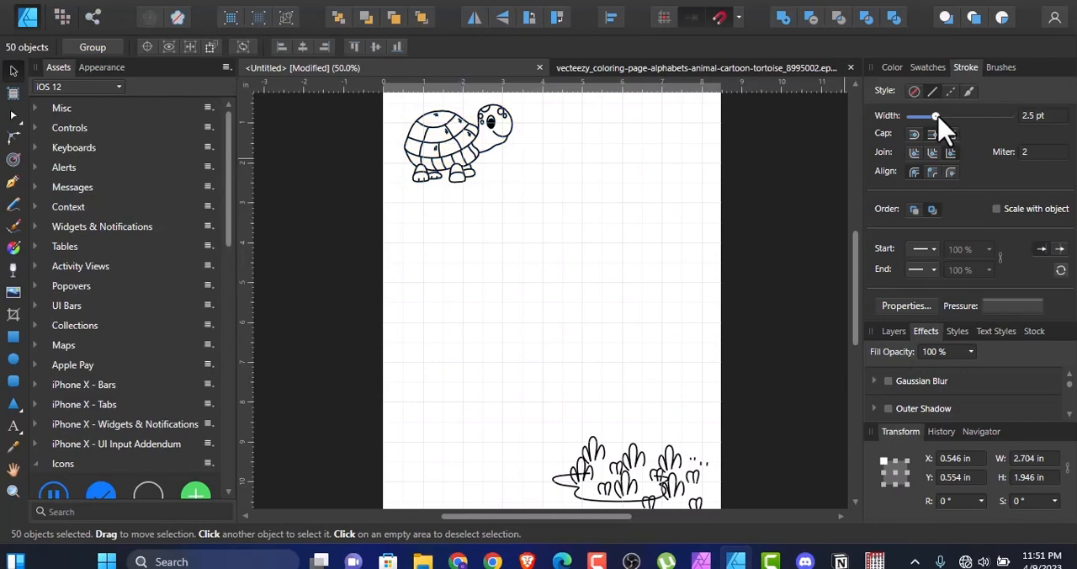
pyautogui.click(1026, 118)
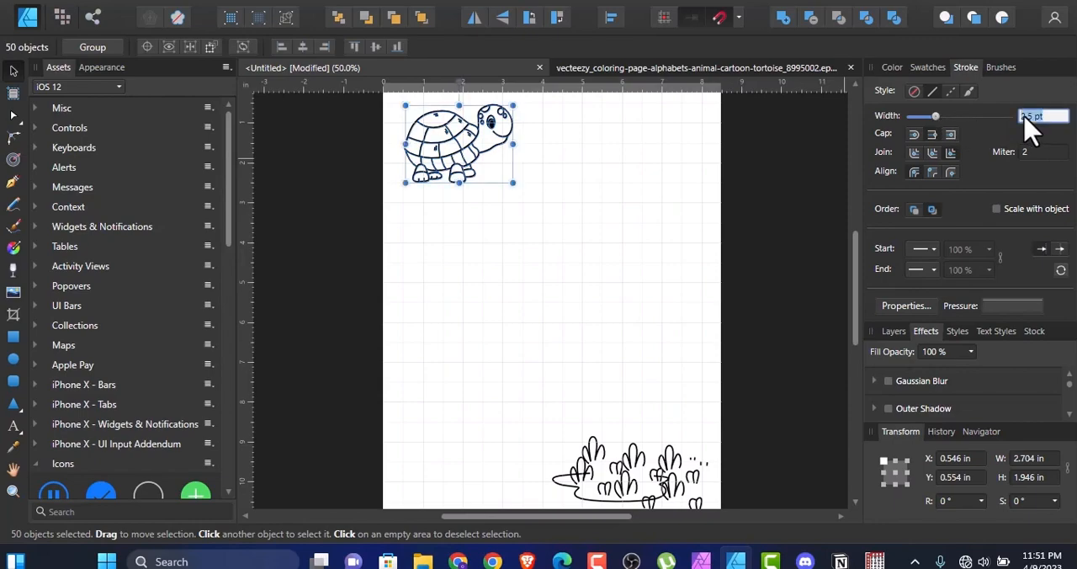
pyautogui.write('3')
pyautogui.press('Return')
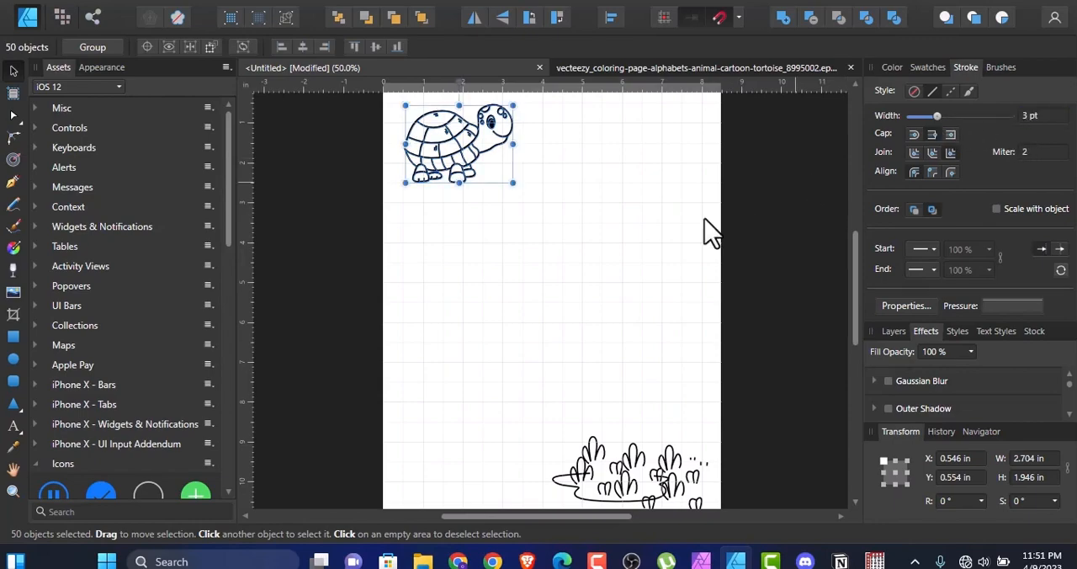
# Step: Reselect the whole tortoise, set its stroke width to 5 pt and deselect it
pyautogui.click(621, 228)
pyautogui.moveTo(534, 220); pyautogui.dragTo(397, 84)
pyautogui.click(1034, 115)
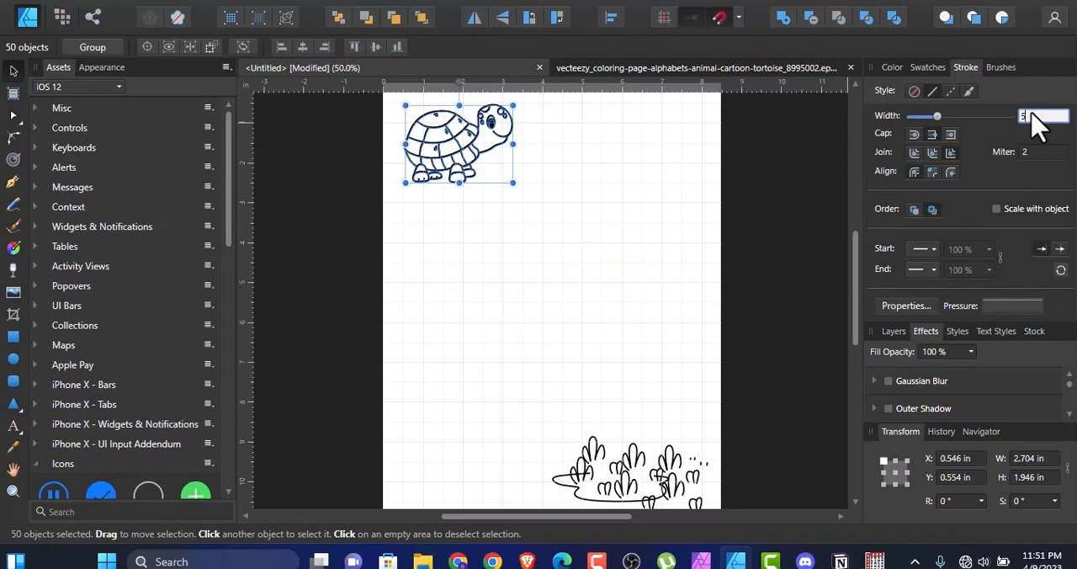
pyautogui.write('5')
pyautogui.press('Return')
pyautogui.click(766, 176)
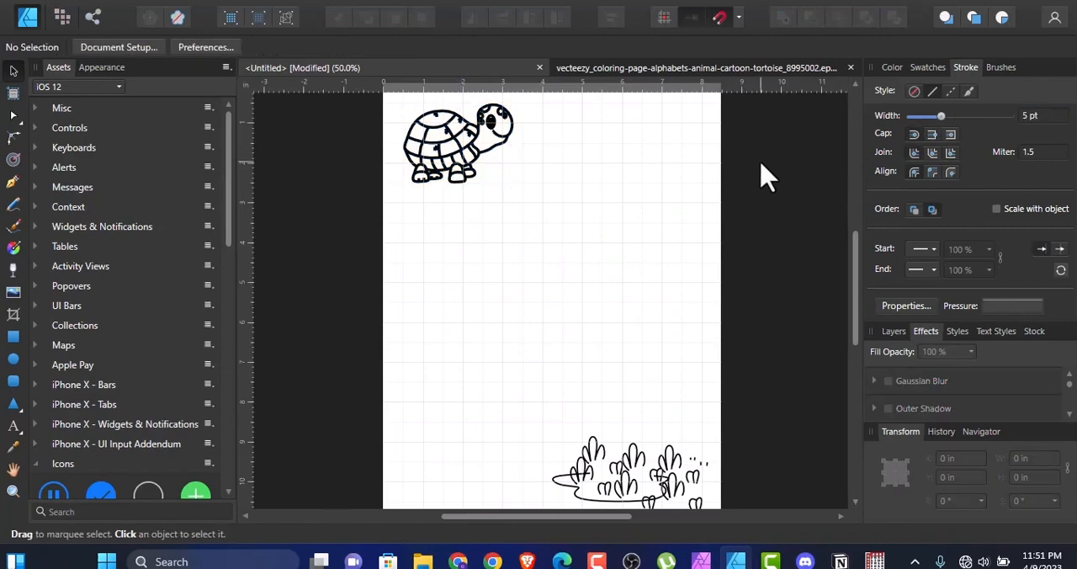
# Step: Draw a 5 pt horizontal line about 3.59 in long at Y 3 in below the tortoise and copy it to about Y 4 in
pyautogui.moveTo(858, 290); pyautogui.dragTo(859, 281)
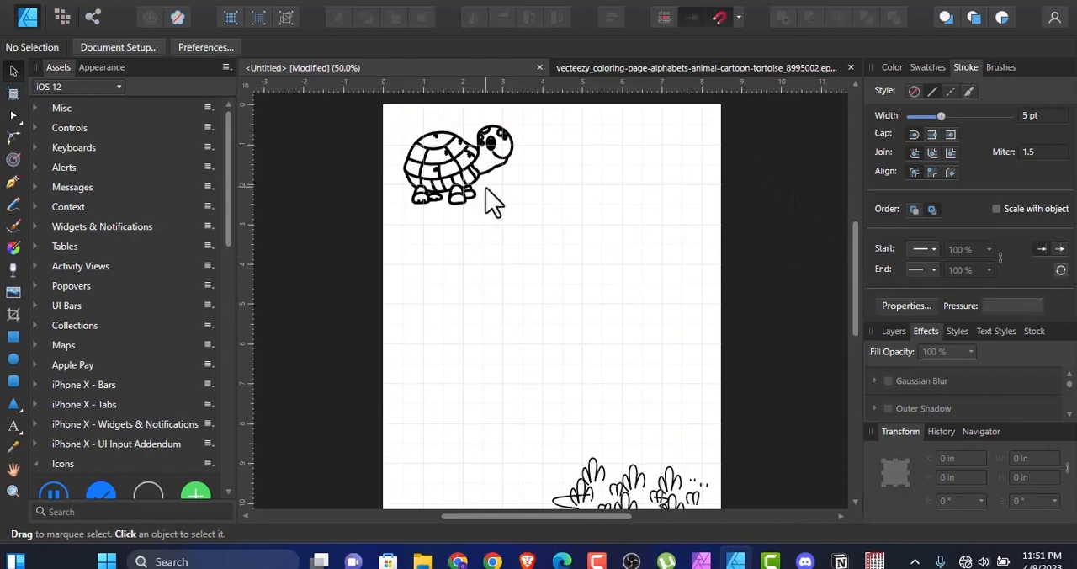
pyautogui.click(438, 154)
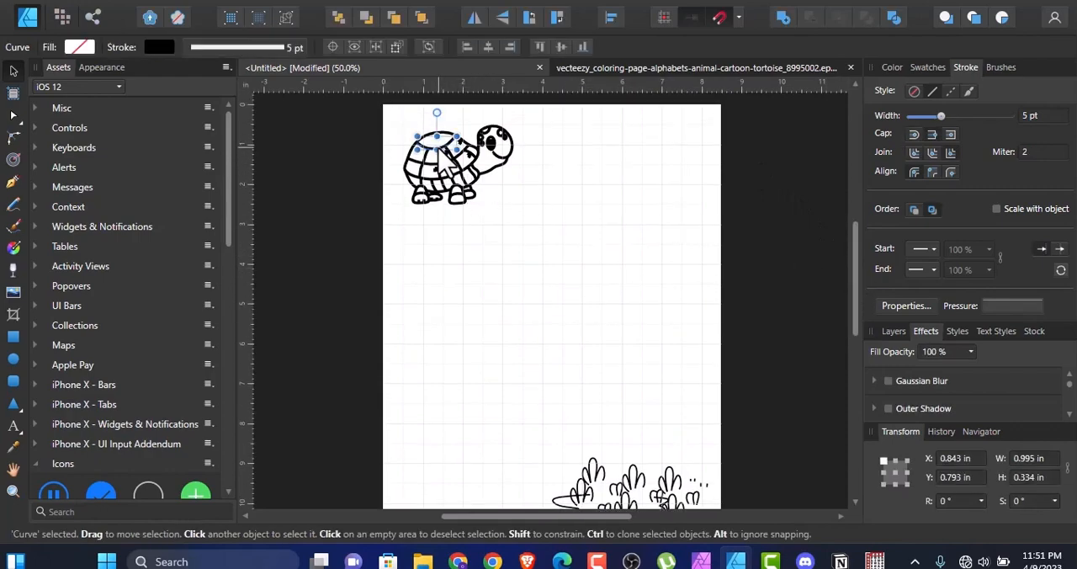
pyautogui.moveTo(438, 154); pyautogui.dragTo(601, 253)
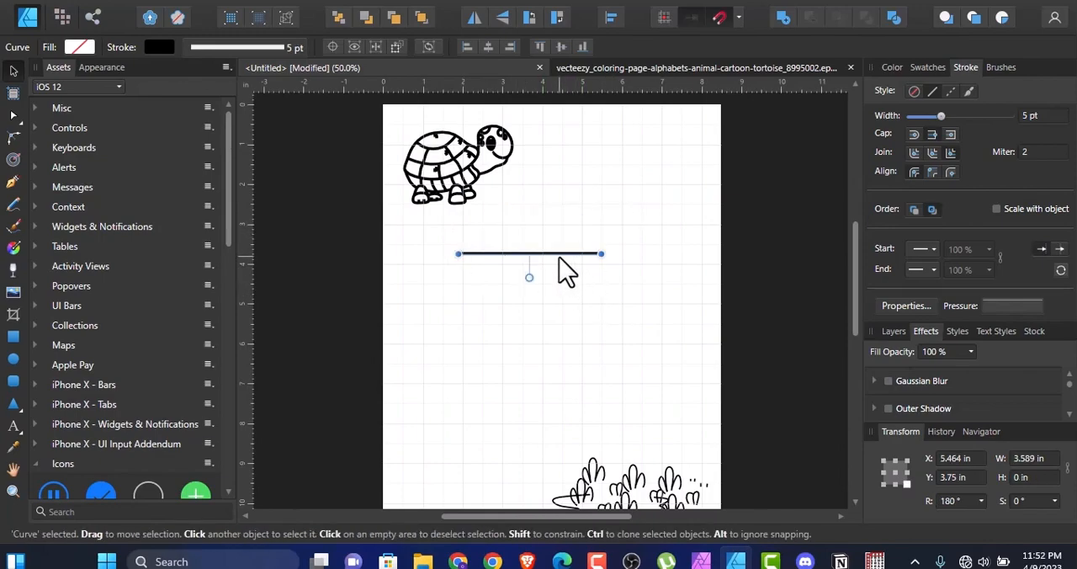
pyautogui.moveTo(567, 262); pyautogui.dragTo(577, 224)
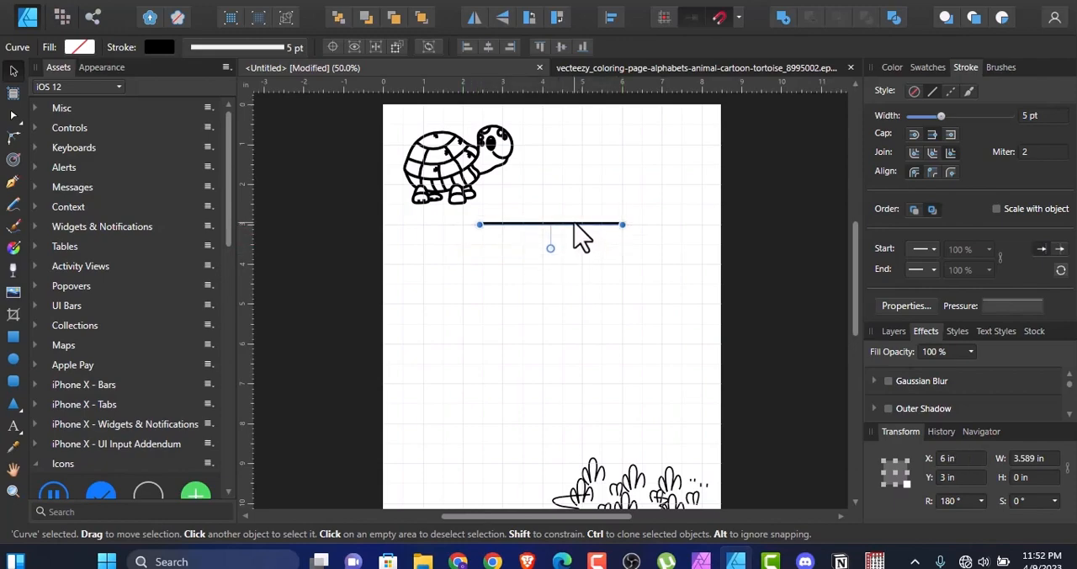
pyautogui.keyDown('ctrl'); pyautogui.moveTo(584, 248); pyautogui.dragTo(573, 266); pyautogui.keyUp('ctrl')
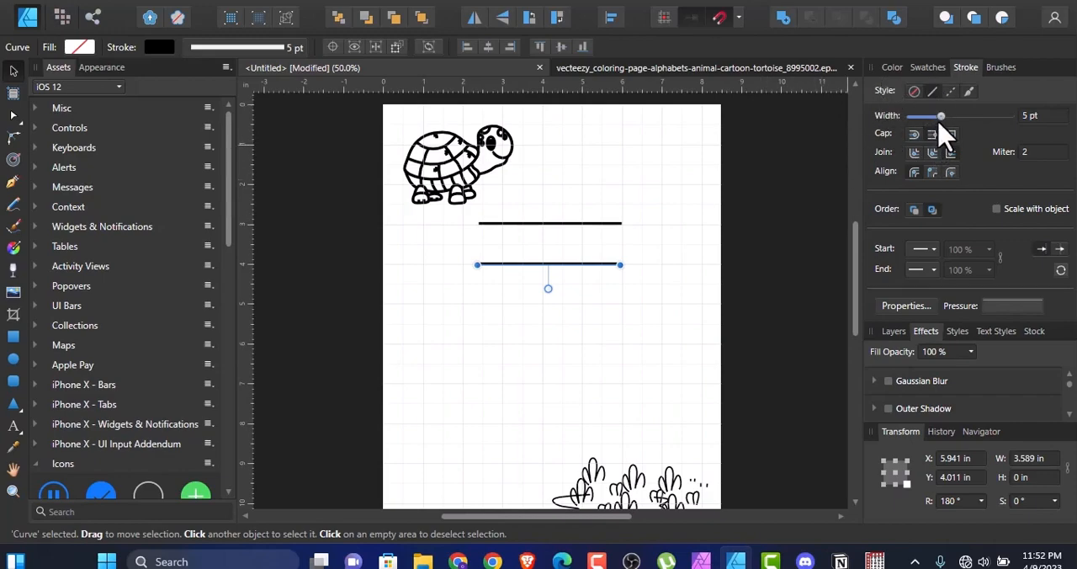
# Step: Try a 1 pt stroke on the lower line, restore its width to 5 pt and deselect it
pyautogui.moveTo(940, 118)
pyautogui.mouseDown()
pyautogui.moveTo(912, 118)
pyautogui.moveTo(933, 119)
pyautogui.mouseUp()
pyautogui.click(1042, 121)
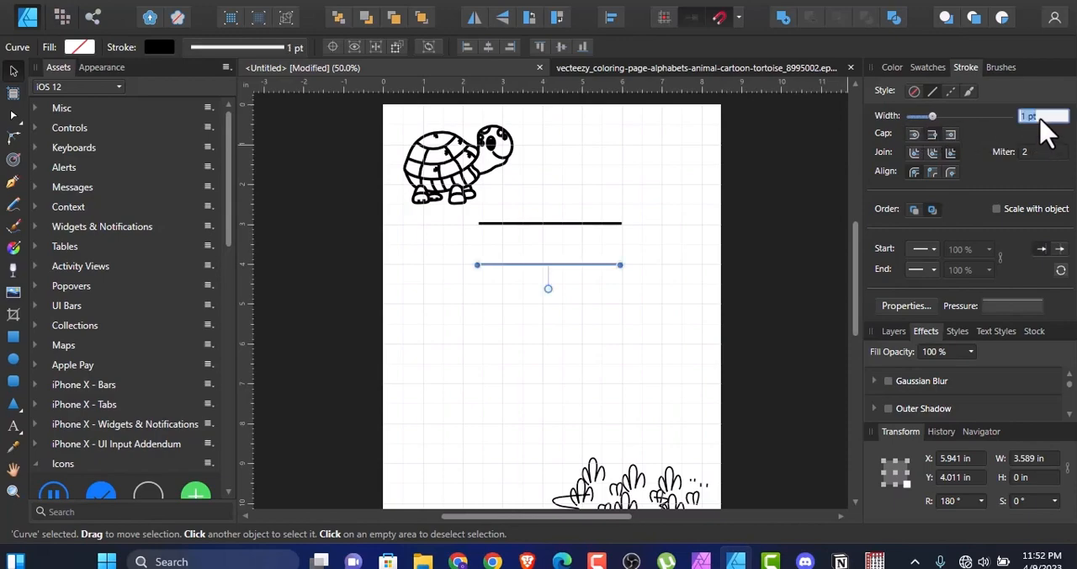
pyautogui.write('5')
pyautogui.press('Return')
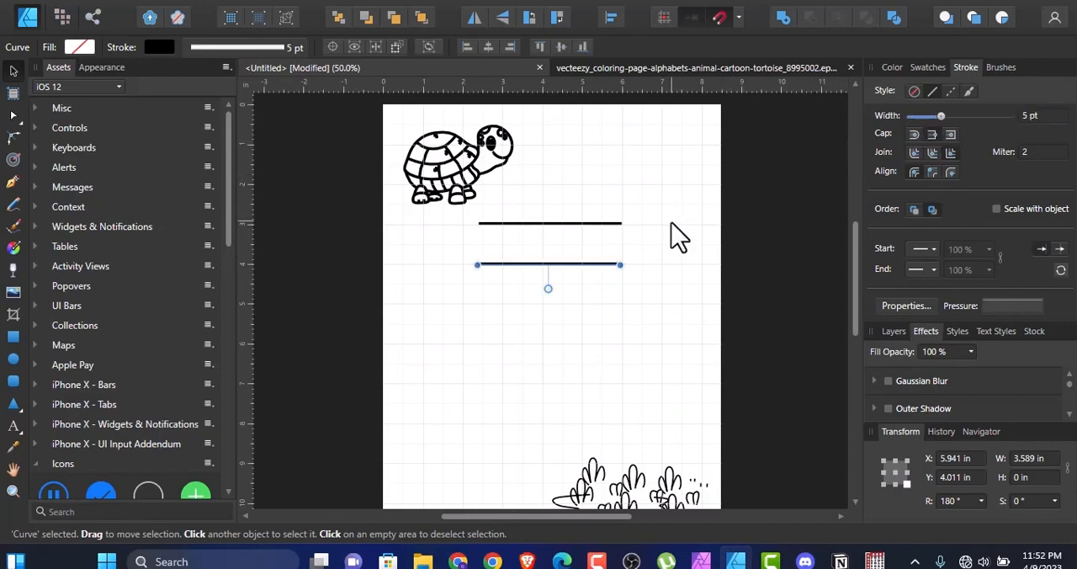
pyautogui.click(773, 226)
pyautogui.moveTo(941, 117); pyautogui.dragTo(910, 126)
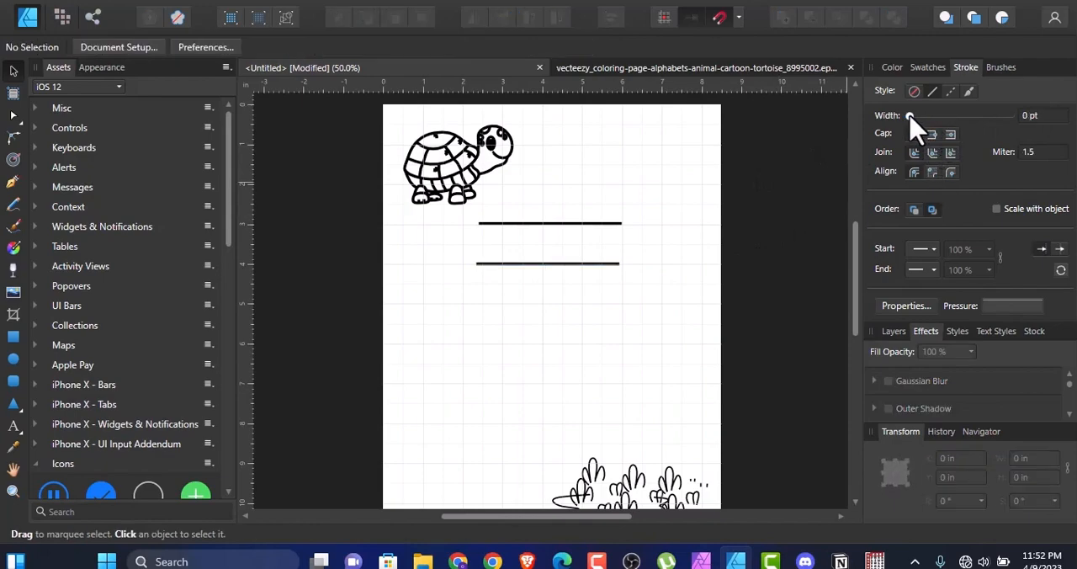
# Step: Nudge the two horizontal lines slightly sideways to line them up with each other and deselect them
pyautogui.click(553, 226)
pyautogui.moveTo(553, 228); pyautogui.dragTo(551, 228)
pyautogui.click(750, 312)
pyautogui.click(603, 266)
pyautogui.moveTo(602, 270); pyautogui.dragTo(605, 267)
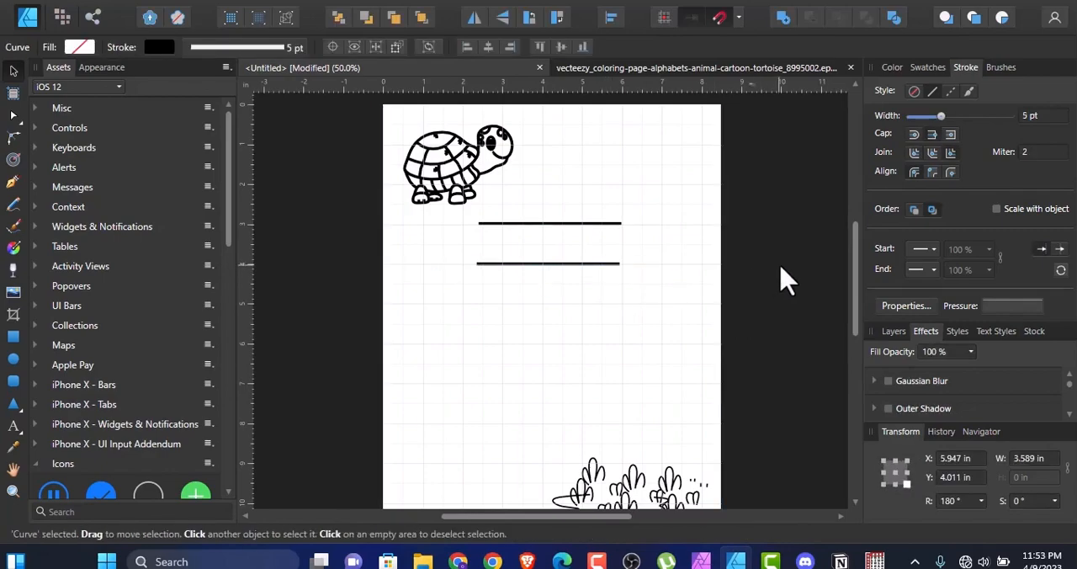
pyautogui.click(780, 281)
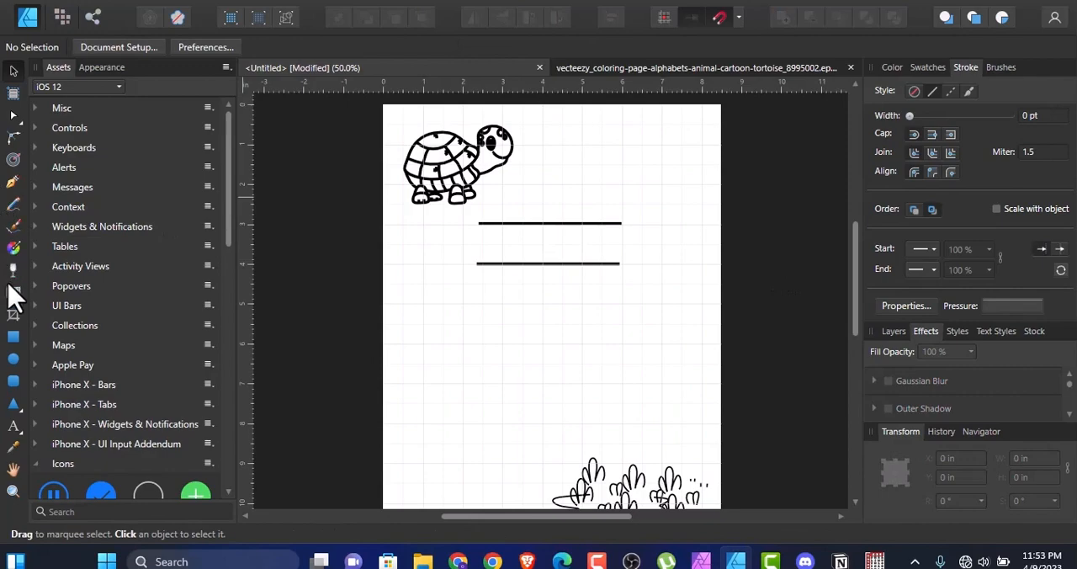
# Step: Draw a white, borderless rectangle about 3.59 × 1 in filling the gap between the two horizontal lines
pyautogui.click(13, 336)
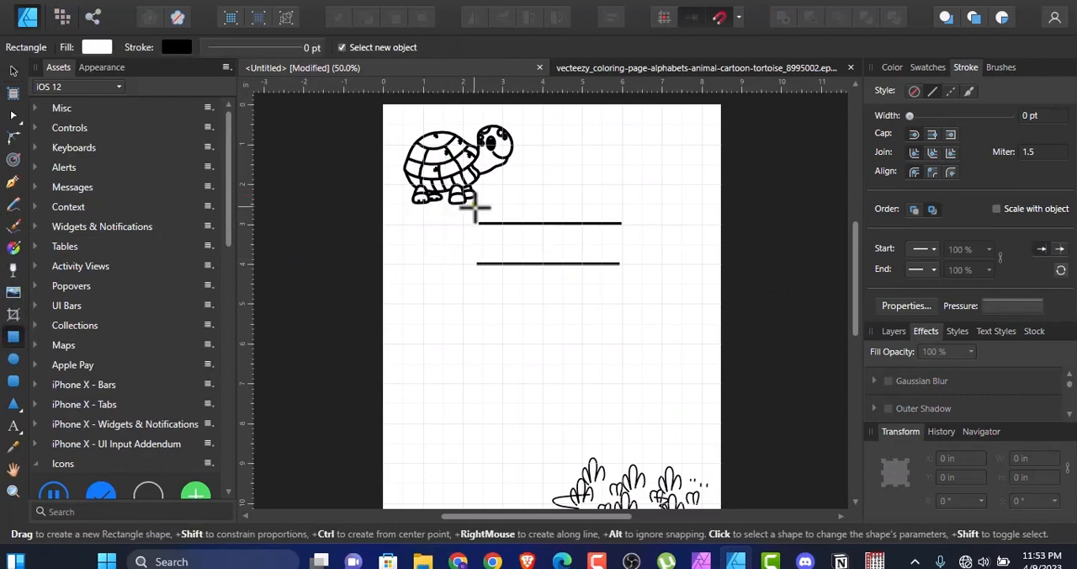
pyautogui.moveTo(477, 226); pyautogui.dragTo(620, 264)
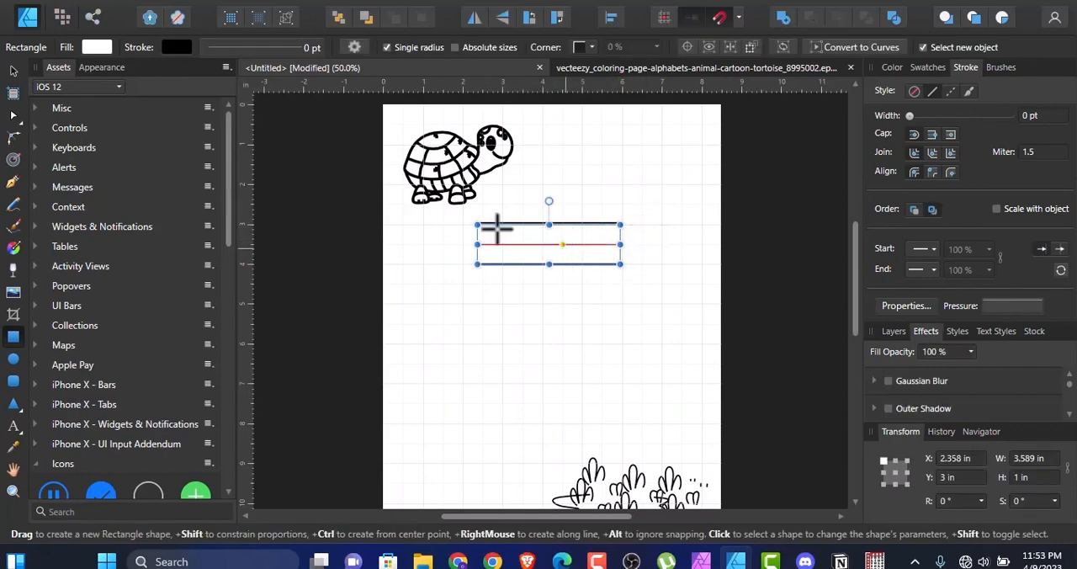
pyautogui.click(13, 72)
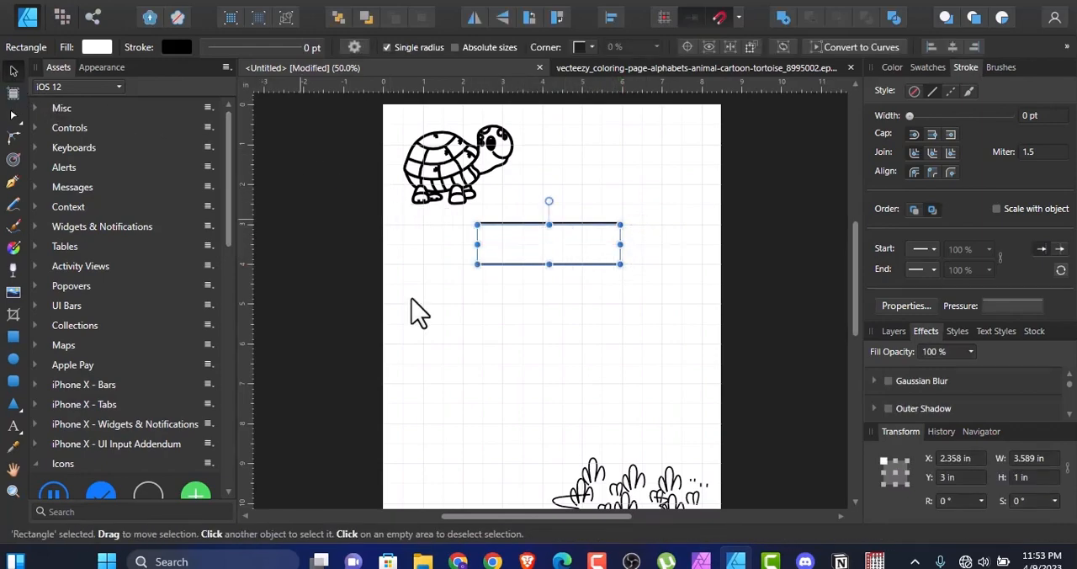
pyautogui.click(454, 341)
pyautogui.click(518, 251)
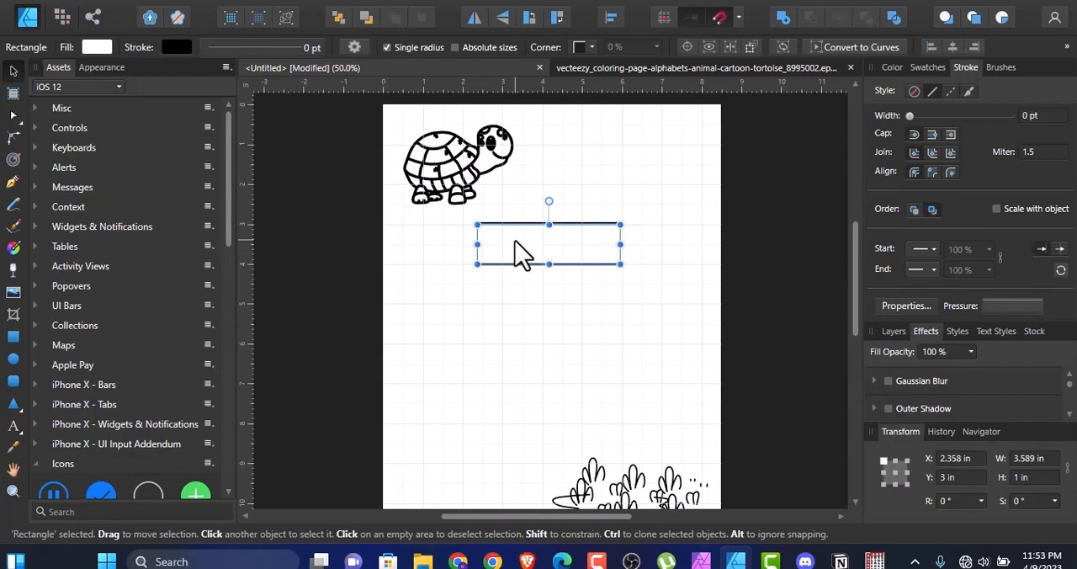
pyautogui.click(488, 334)
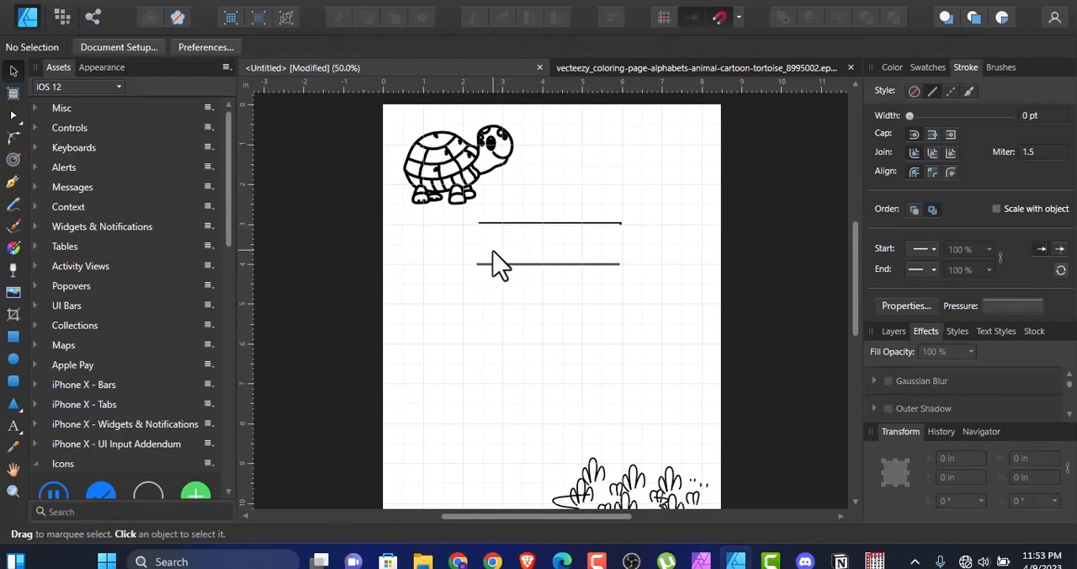
pyautogui.click(498, 280)
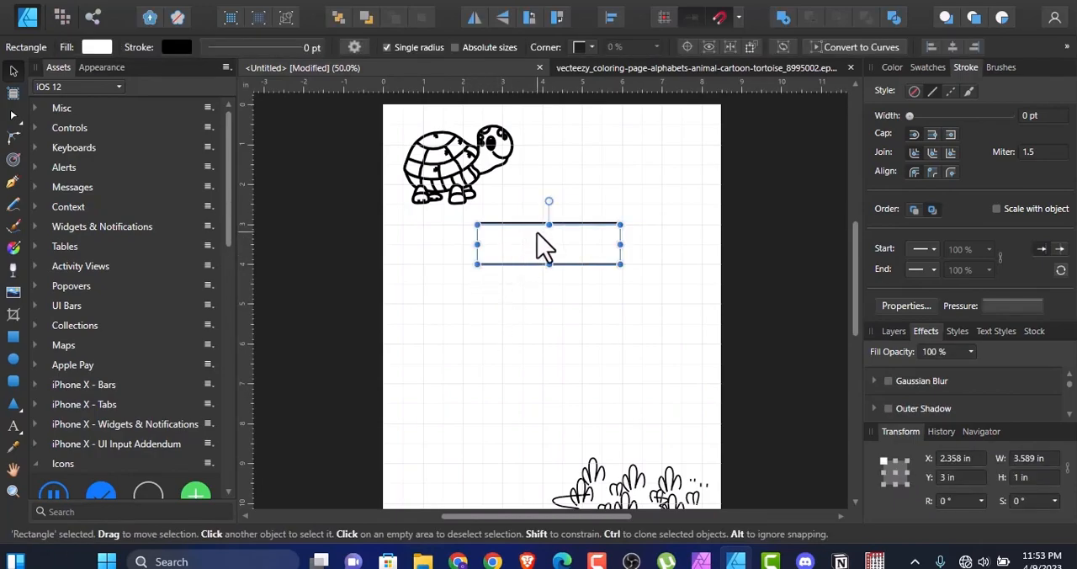
# Step: Move the white rectangle below the lines and align the lower line's right end with the upper line's
pyautogui.moveTo(541, 243); pyautogui.dragTo(519, 351)
pyautogui.click(566, 265)
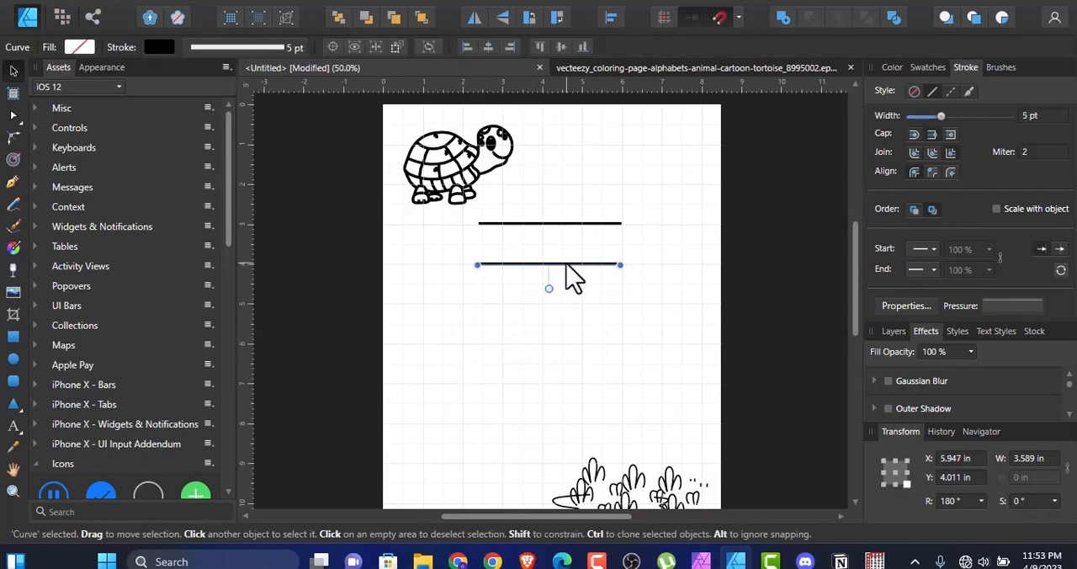
pyautogui.moveTo(572, 276); pyautogui.dragTo(573, 276)
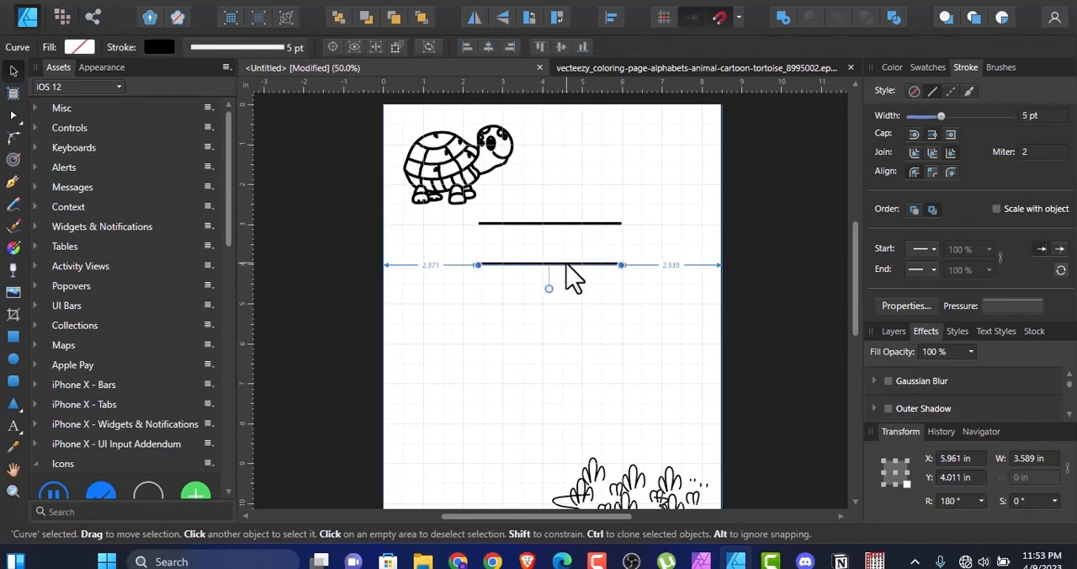
pyautogui.click(758, 303)
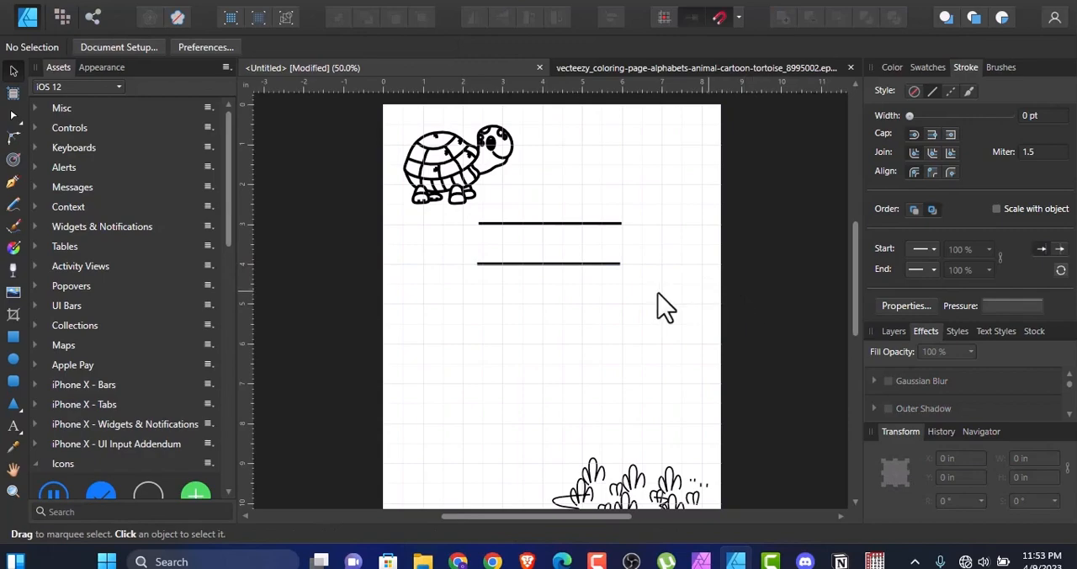
pyautogui.click(593, 265)
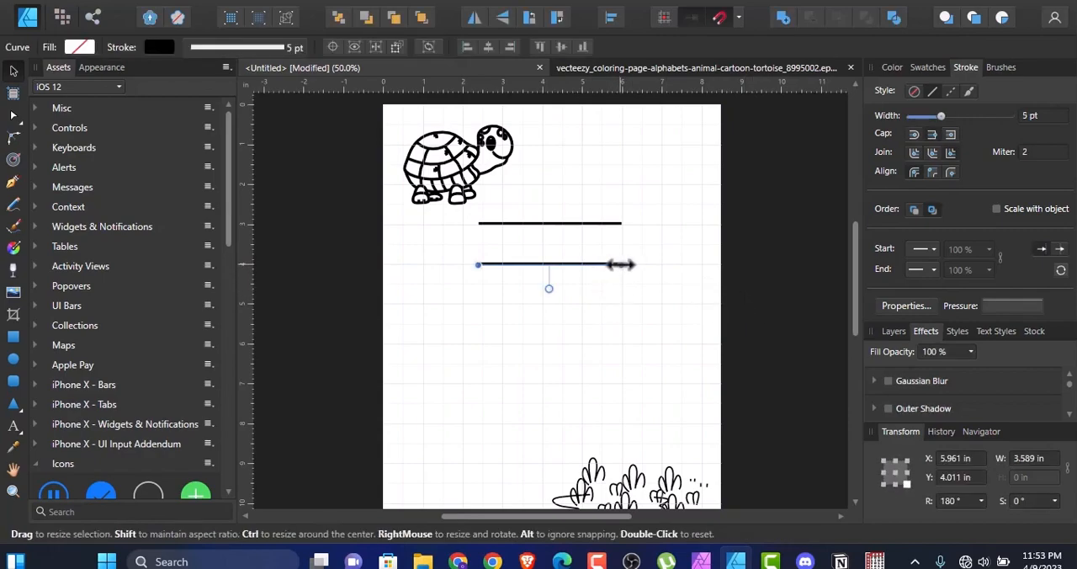
pyautogui.click(622, 266)
pyautogui.click(713, 286)
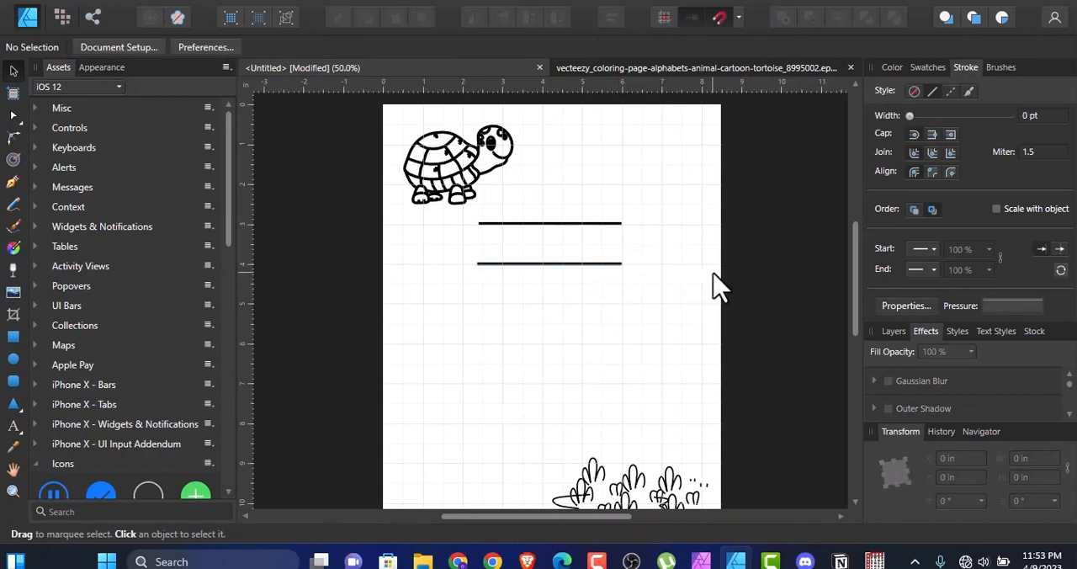
# Step: Shorten both lines from their left ends so they start at X 2.5 in and measure about 3.5 in long
pyautogui.click(480, 268)
pyautogui.moveTo(482, 265); pyautogui.dragTo(482, 264)
pyautogui.click(485, 225)
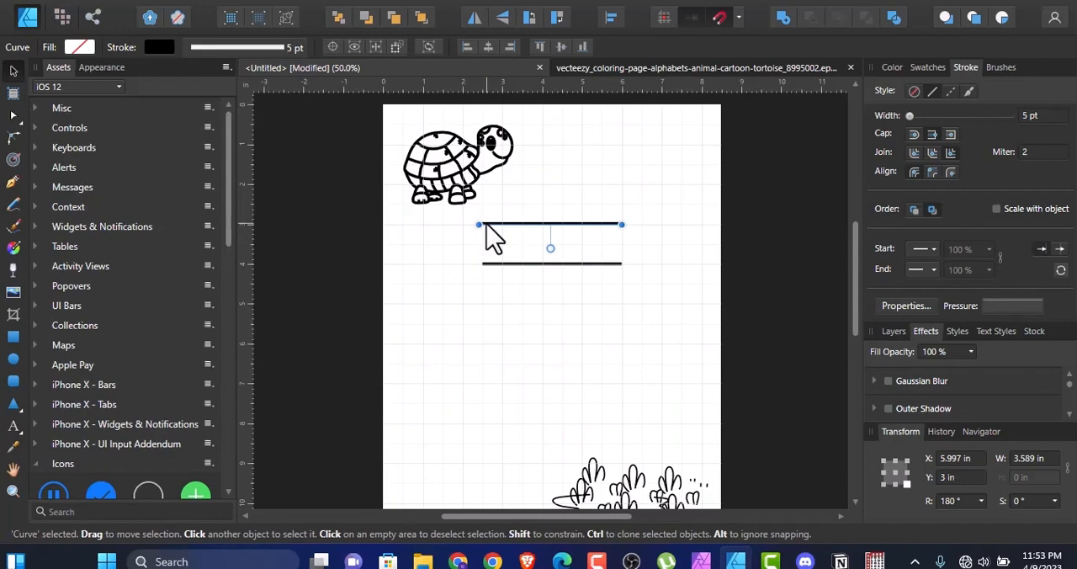
pyautogui.moveTo(485, 224); pyautogui.dragTo(482, 224)
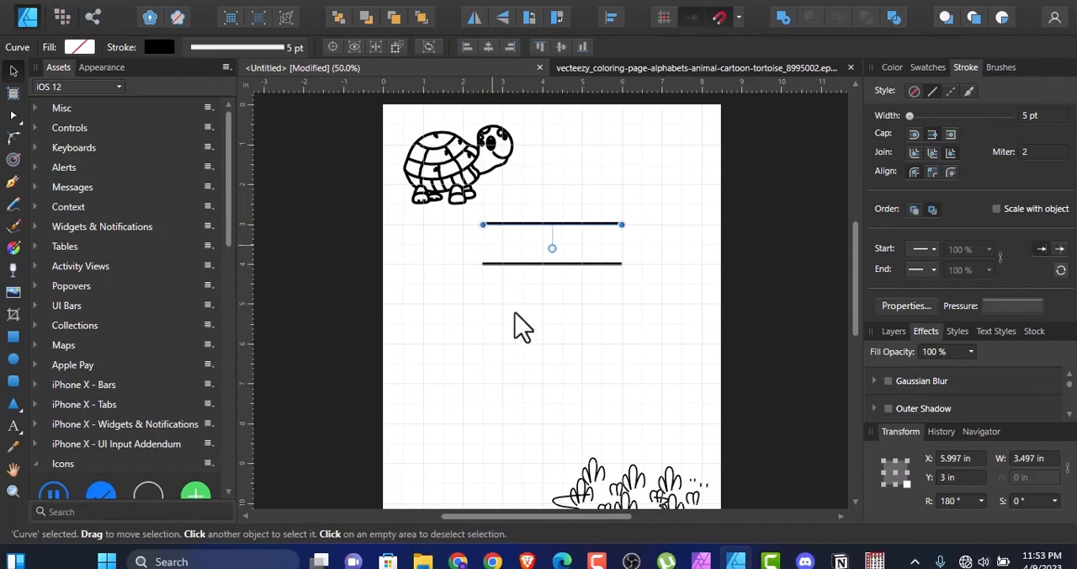
pyautogui.click(532, 303)
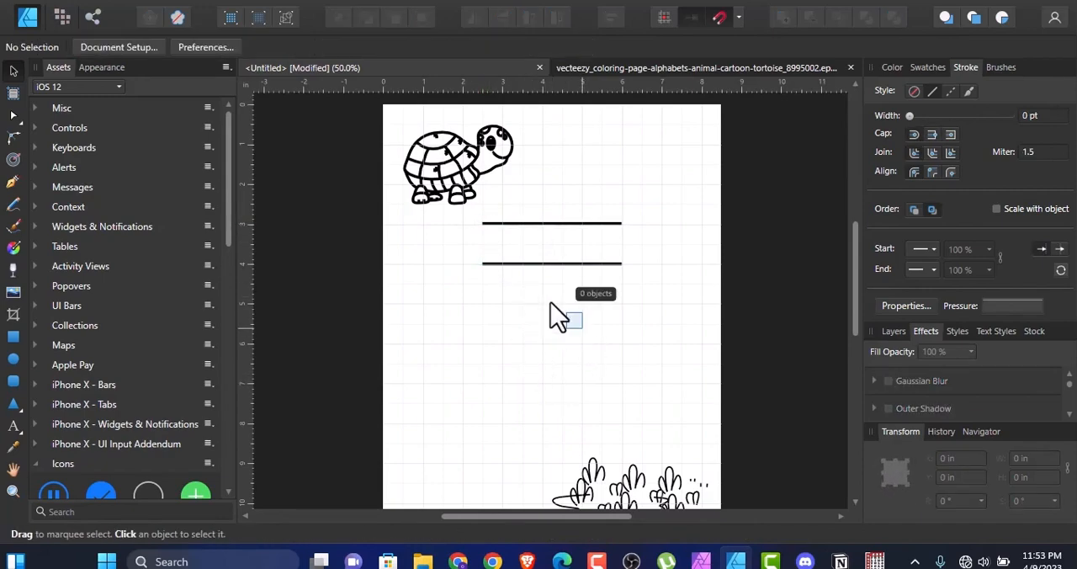
# Step: Move the white rectangle back between the lines at X 2.5 in, Y 3 in and narrow it to 3.497 in
pyautogui.moveTo(705, 415); pyautogui.dragTo(392, 294)
pyautogui.moveTo(498, 377); pyautogui.dragTo(528, 264)
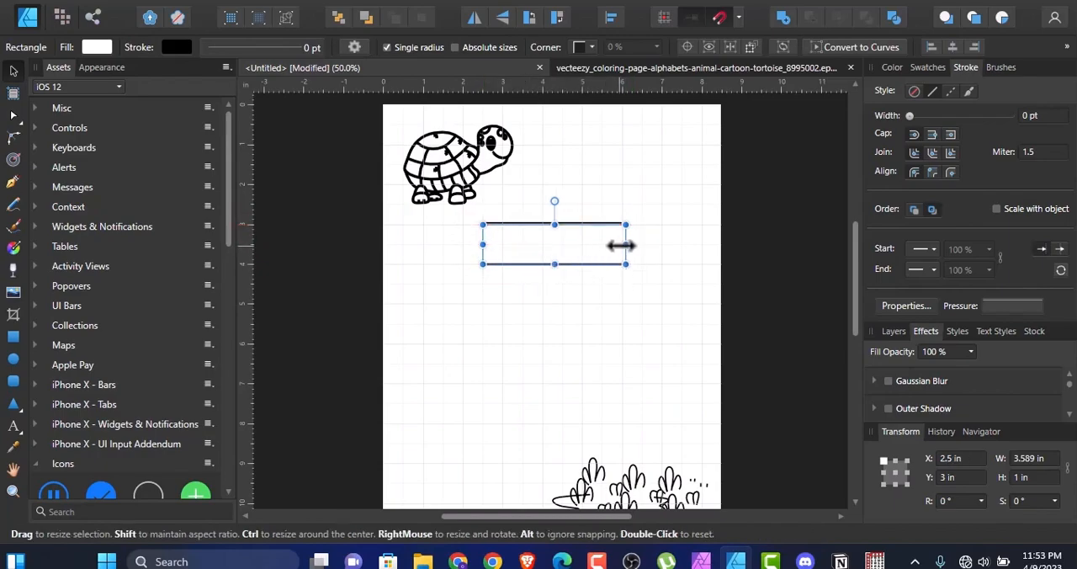
pyautogui.moveTo(625, 245); pyautogui.dragTo(620, 245)
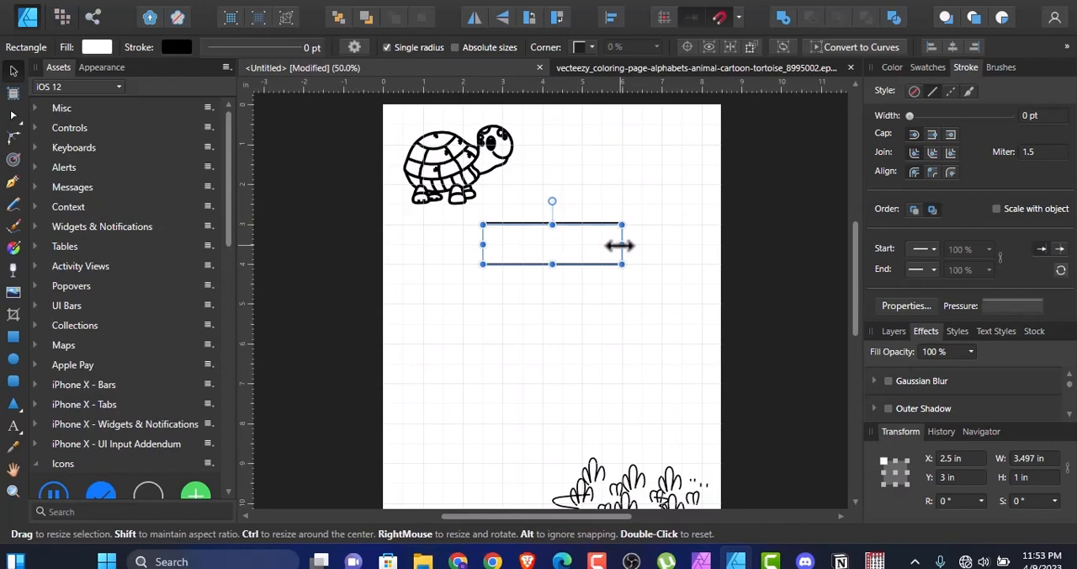
pyautogui.click(726, 281)
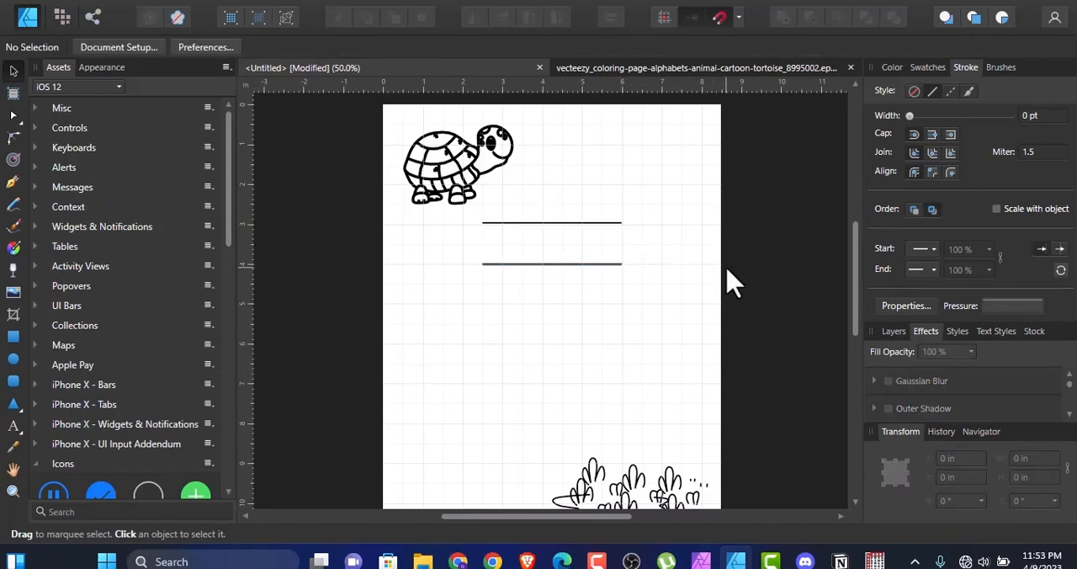
# Step: Select both lines with the white rectangle and export them to the Desktop as PNG file 22, with the area set to Selection Only
pyautogui.moveTo(673, 288); pyautogui.dragTo(467, 202)
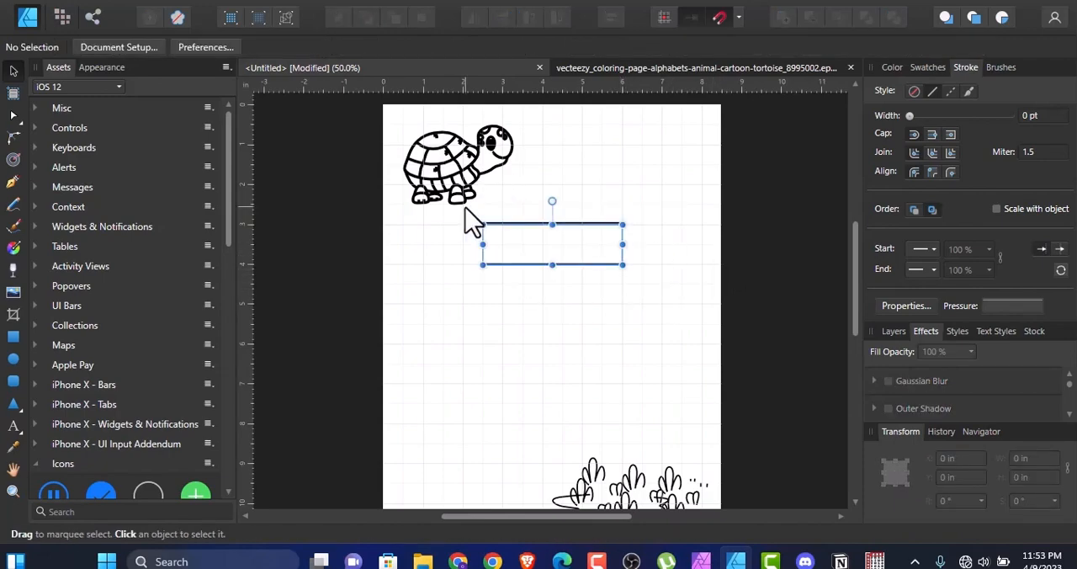
pyautogui.click(28, 17)
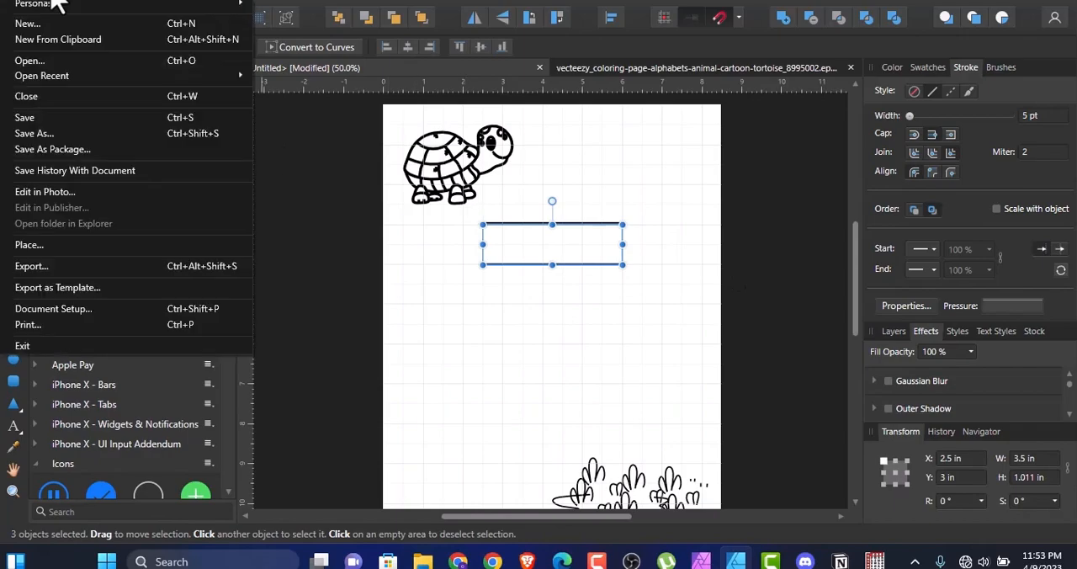
pyautogui.click(25, 265)
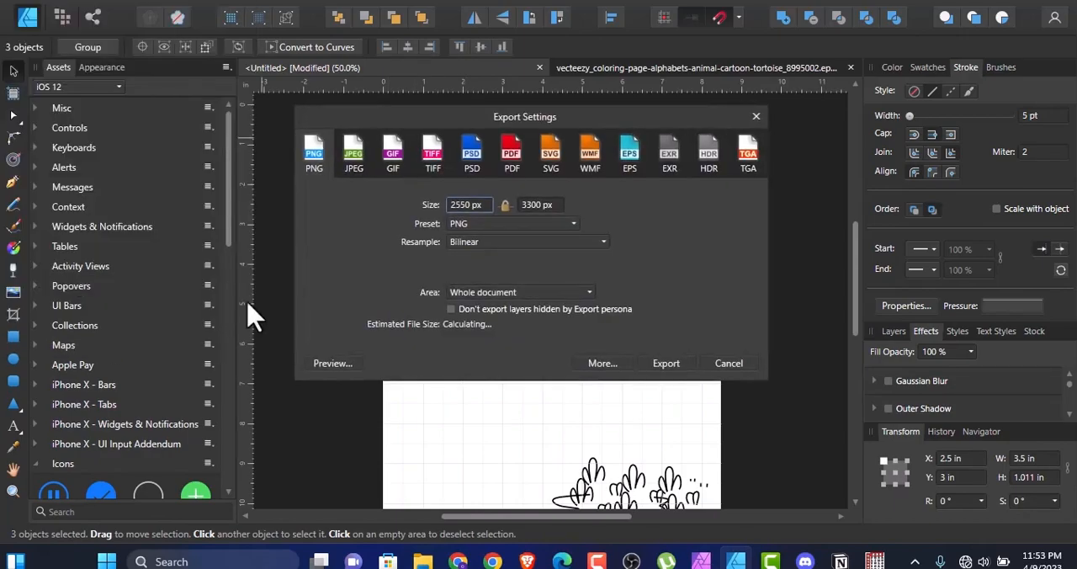
pyautogui.click(590, 293)
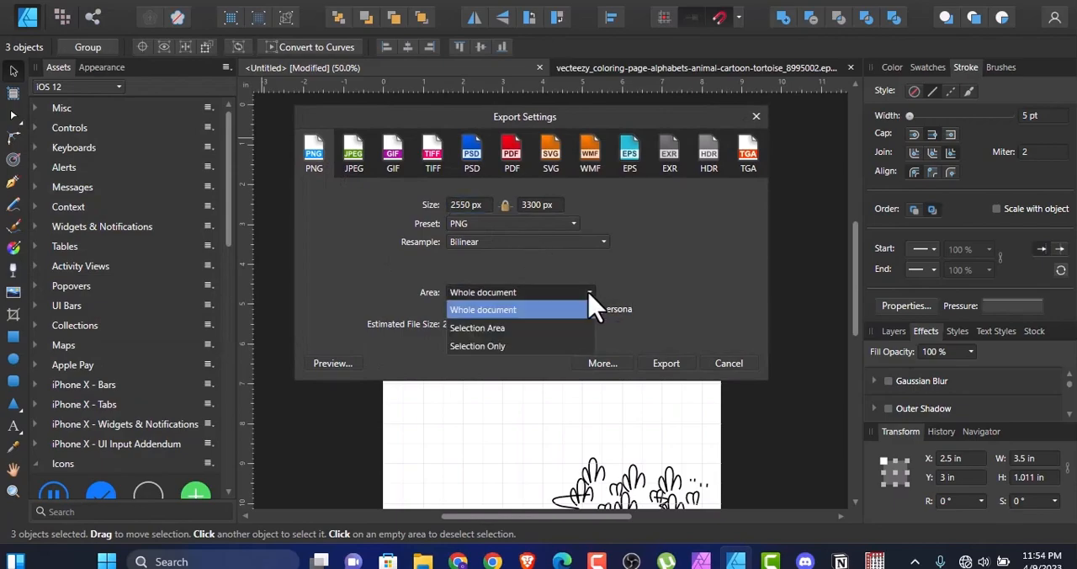
pyautogui.click(533, 346)
pyautogui.click(669, 365)
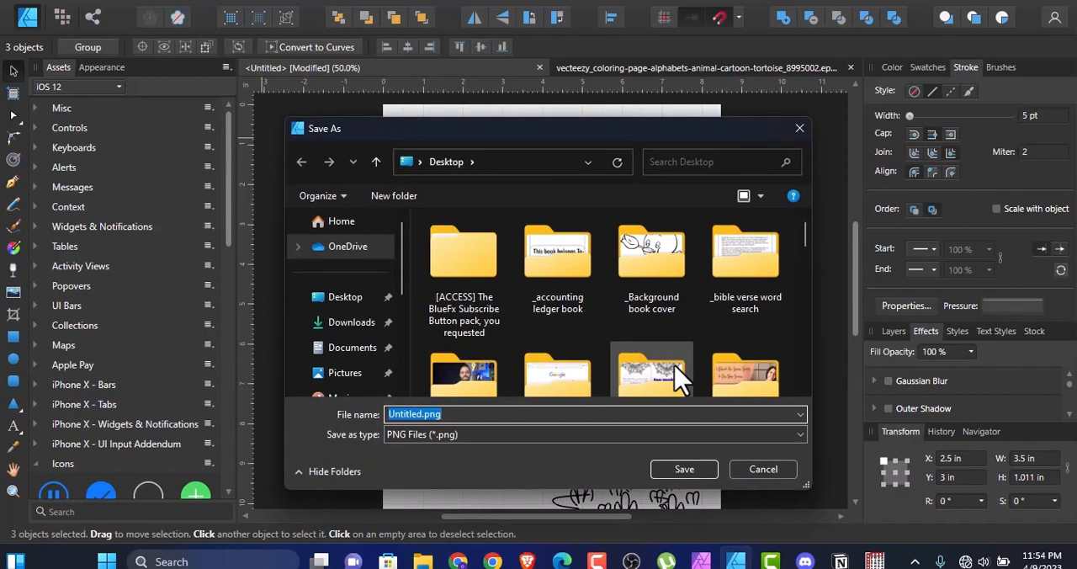
pyautogui.write('2')
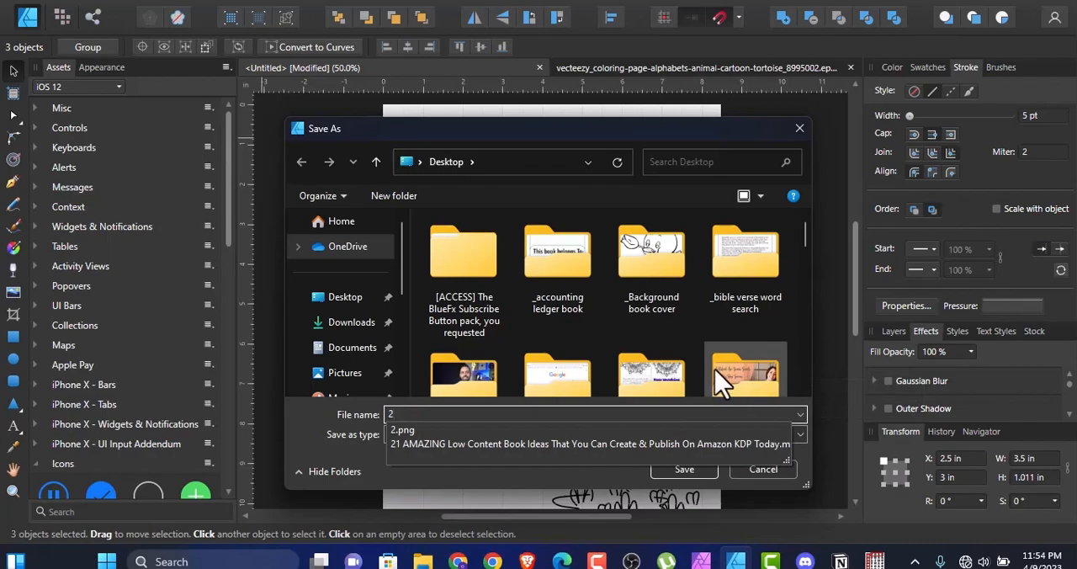
pyautogui.write('2')
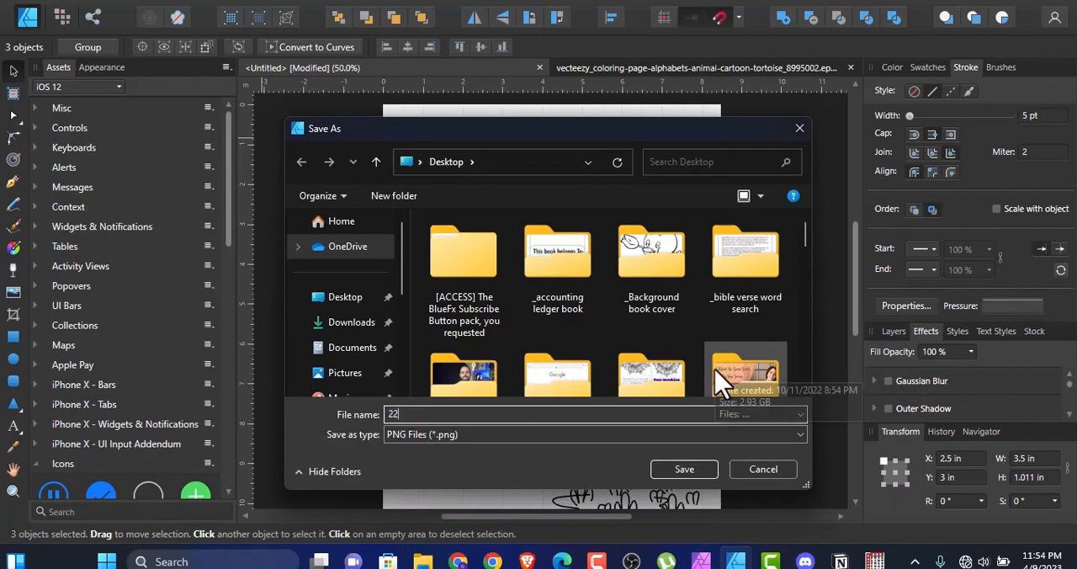
pyautogui.click(683, 471)
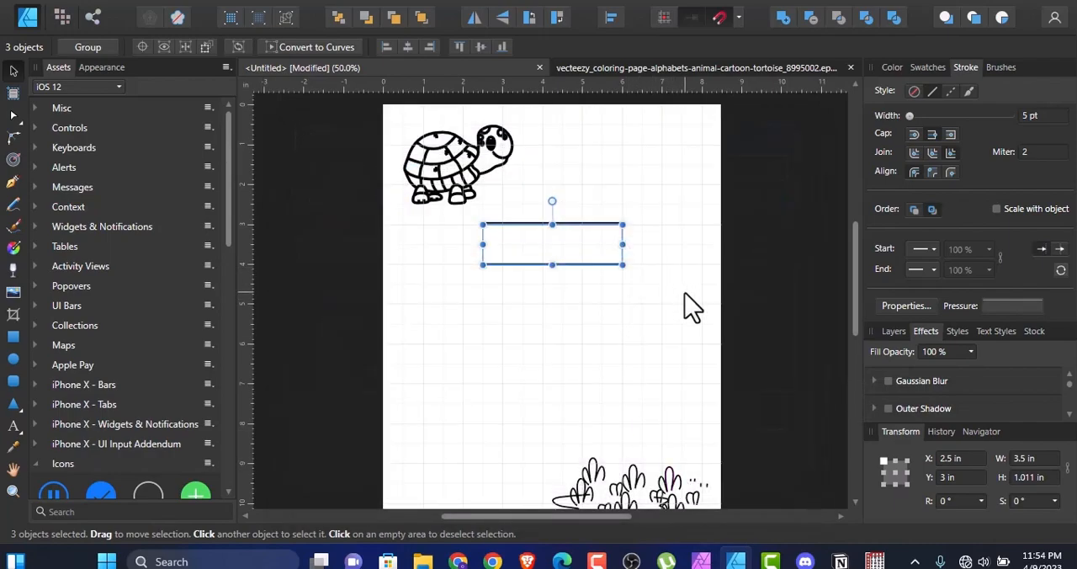
# Step: Create a new brush category and rename it "Whatever you want"
pyautogui.click(998, 69)
pyautogui.click(1066, 67)
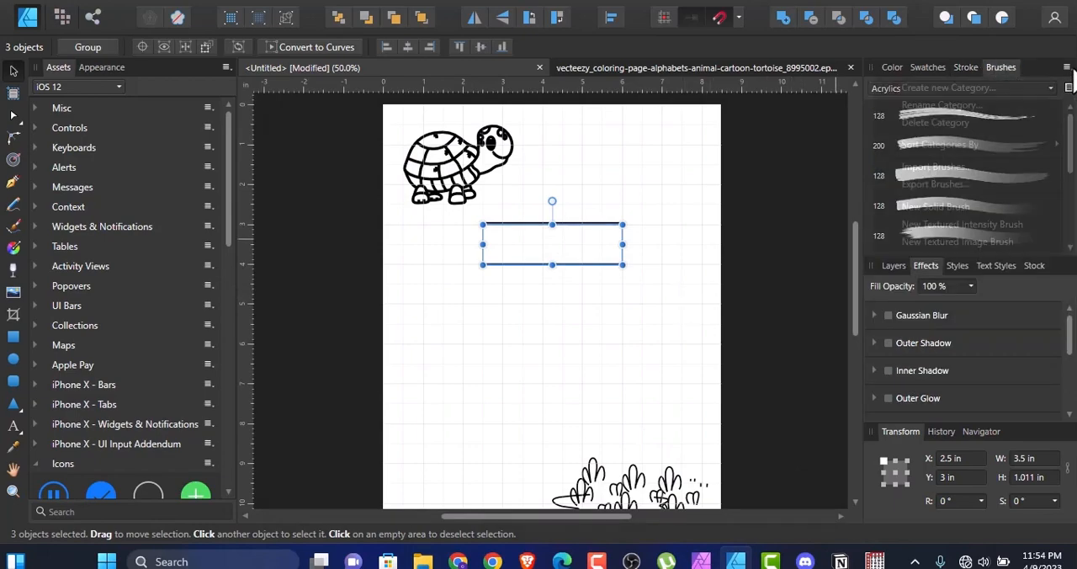
pyautogui.click(974, 87)
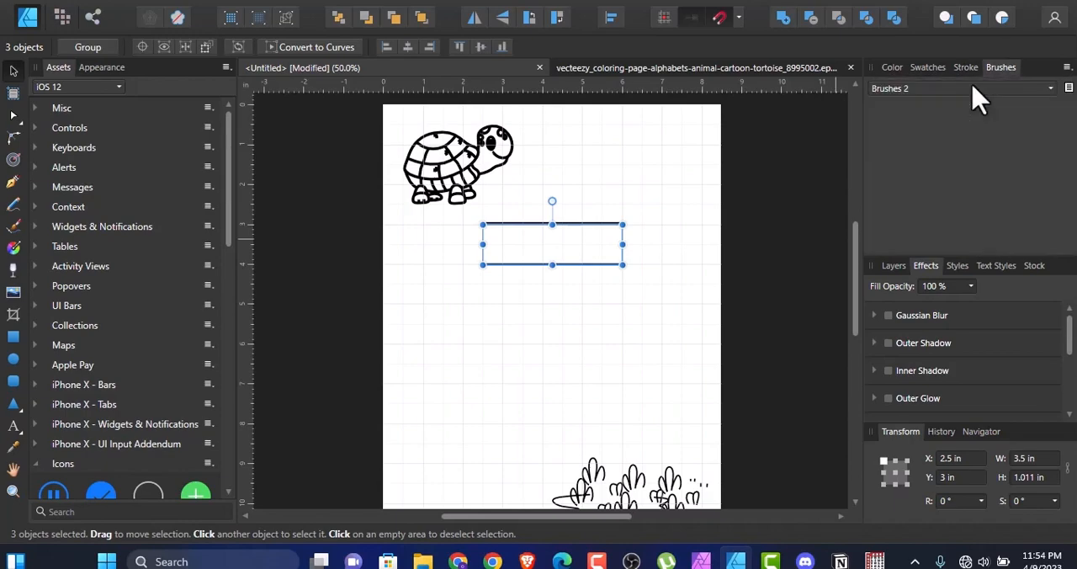
pyautogui.click(1071, 72)
pyautogui.click(1049, 107)
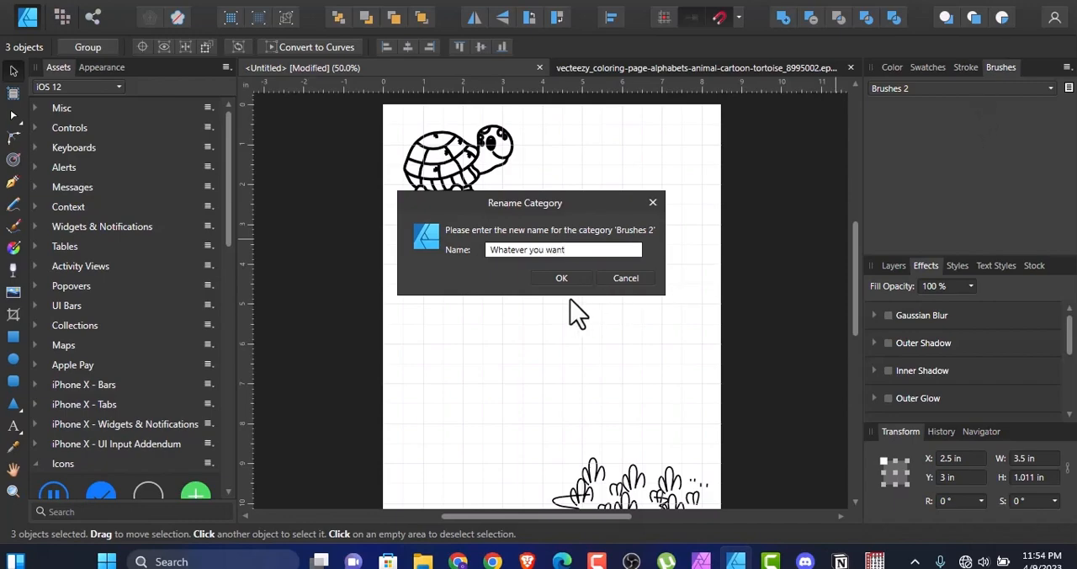
pyautogui.click(561, 279)
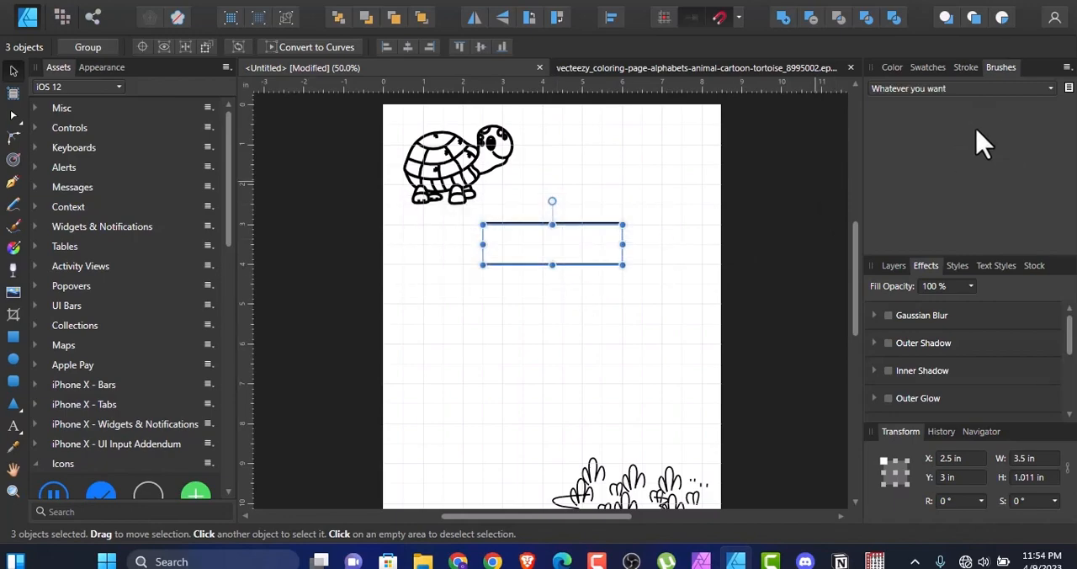
# Step: Create a textured image brush from 22.png in the "Whatever you want" category and delete the source lines and white rectangle
pyautogui.click(1067, 68)
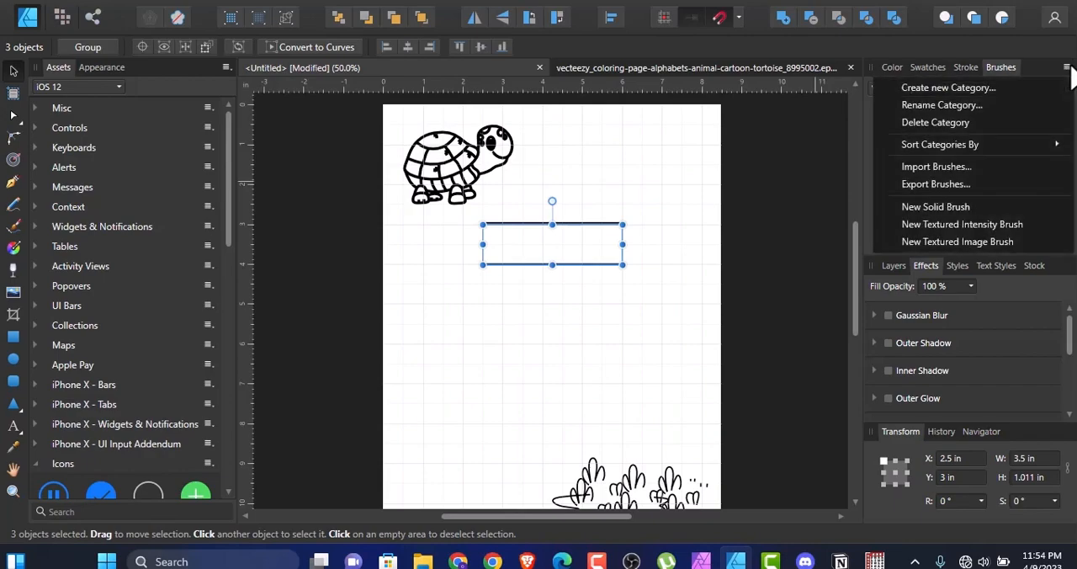
pyautogui.click(923, 242)
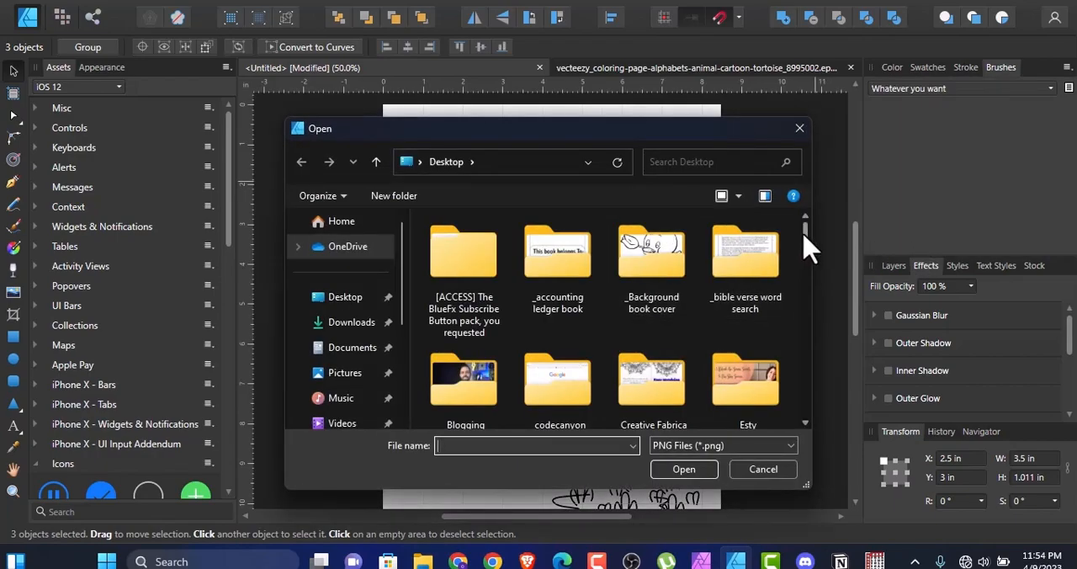
pyautogui.moveTo(805, 240); pyautogui.dragTo(813, 348)
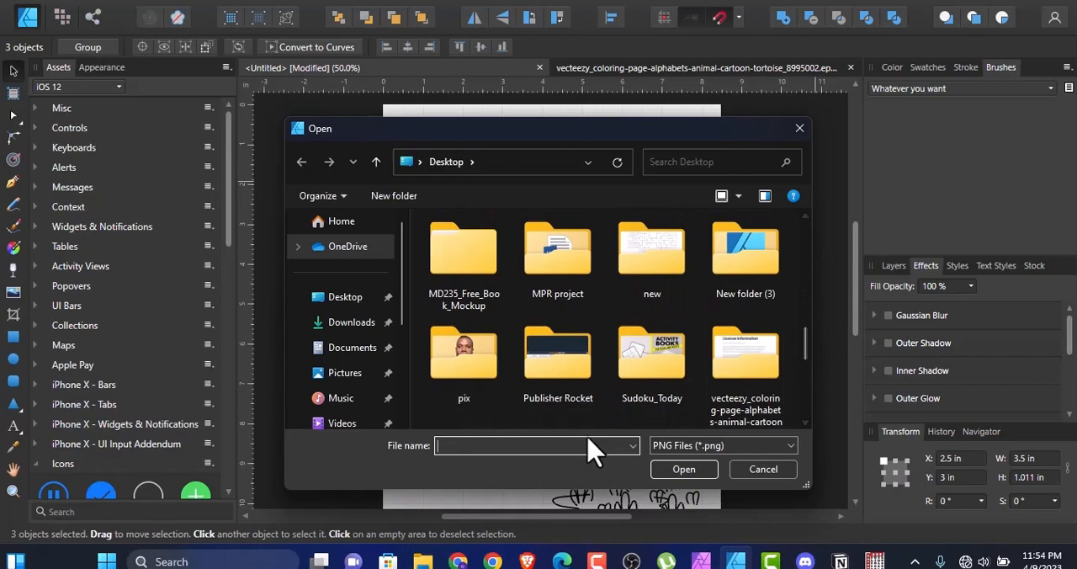
pyautogui.write('22')
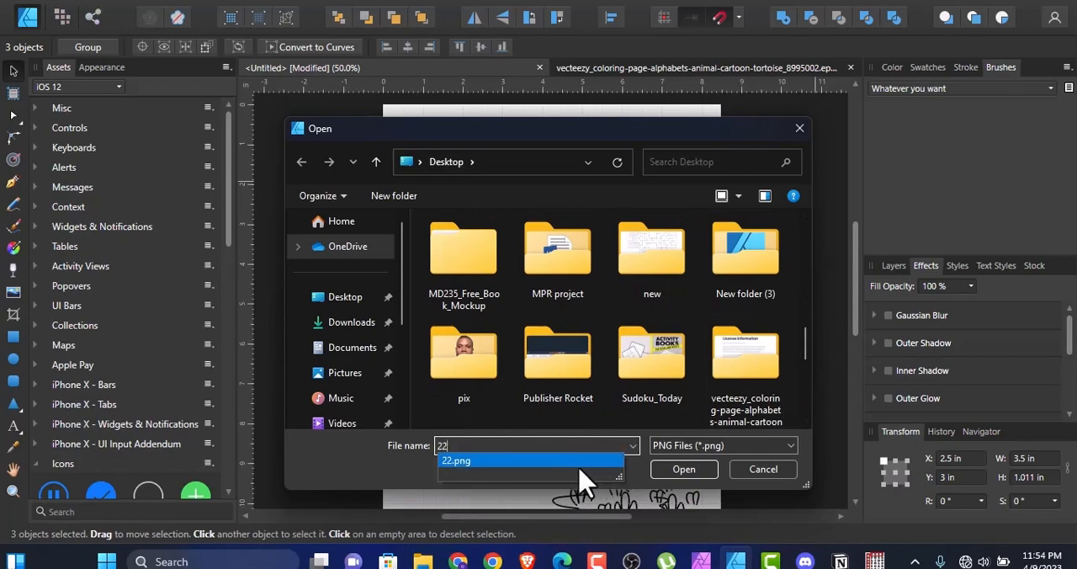
pyautogui.click(594, 474)
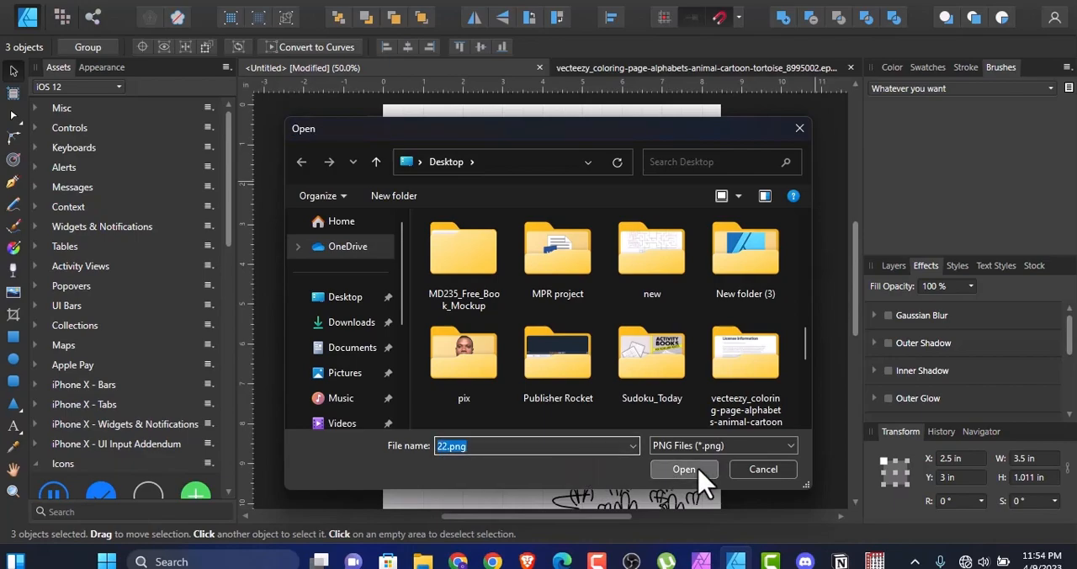
pyautogui.click(697, 472)
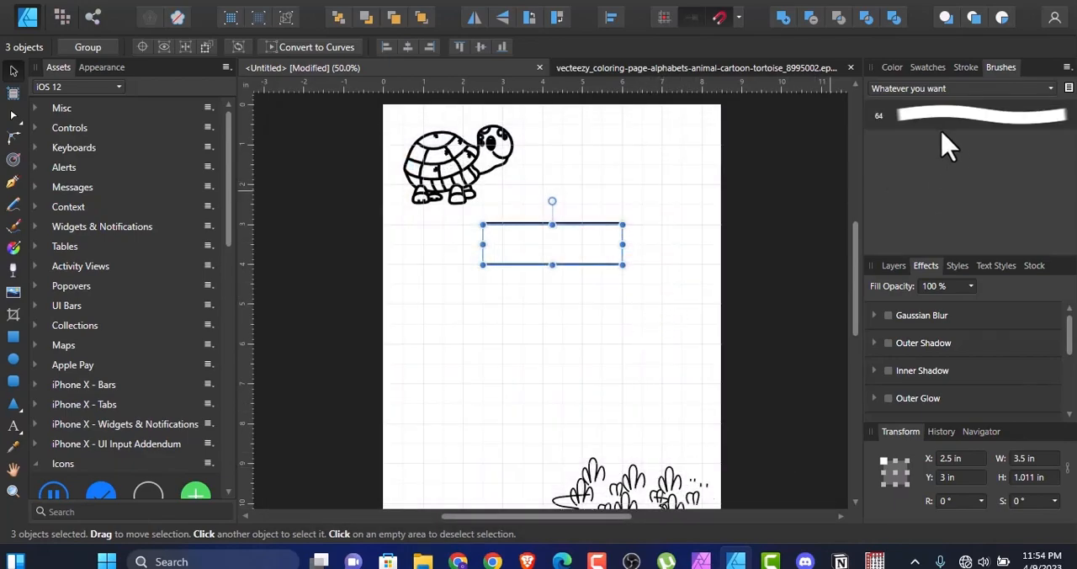
pyautogui.moveTo(665, 292); pyautogui.dragTo(465, 223)
pyautogui.press('Delete')
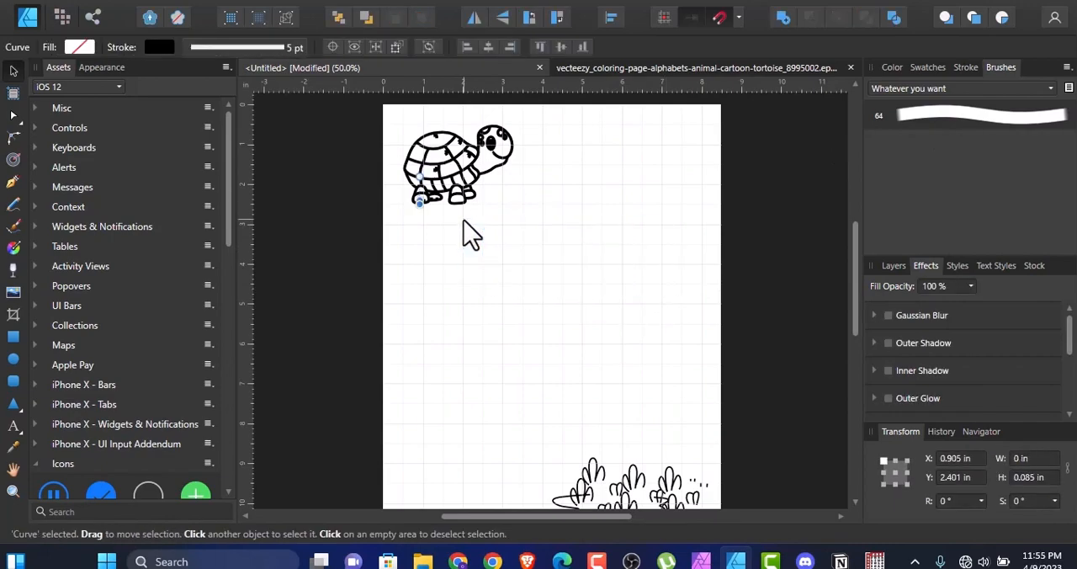
# Step: Paint a winding main path from the tortoise's head down to the plants with the new 64 px brush
pyautogui.click(917, 117)
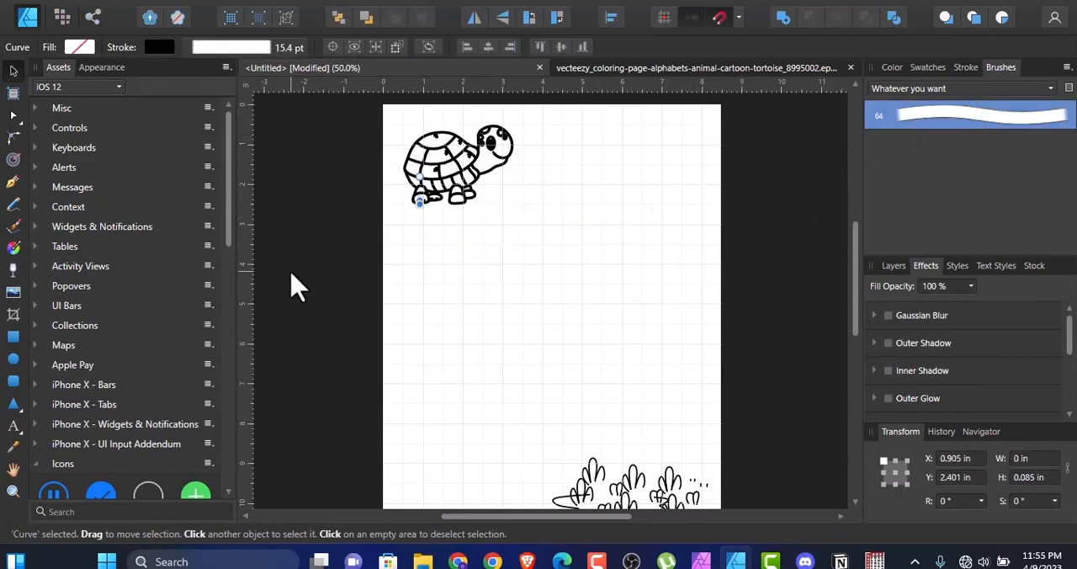
pyautogui.click(14, 226)
pyautogui.moveTo(505, 175)
pyautogui.mouseDown()
pyautogui.moveTo(580, 201)
pyautogui.moveTo(613, 281)
pyautogui.moveTo(583, 351)
pyautogui.moveTo(599, 376)
pyautogui.moveTo(670, 399)
pyautogui.moveTo(660, 462)
pyautogui.mouseUp()
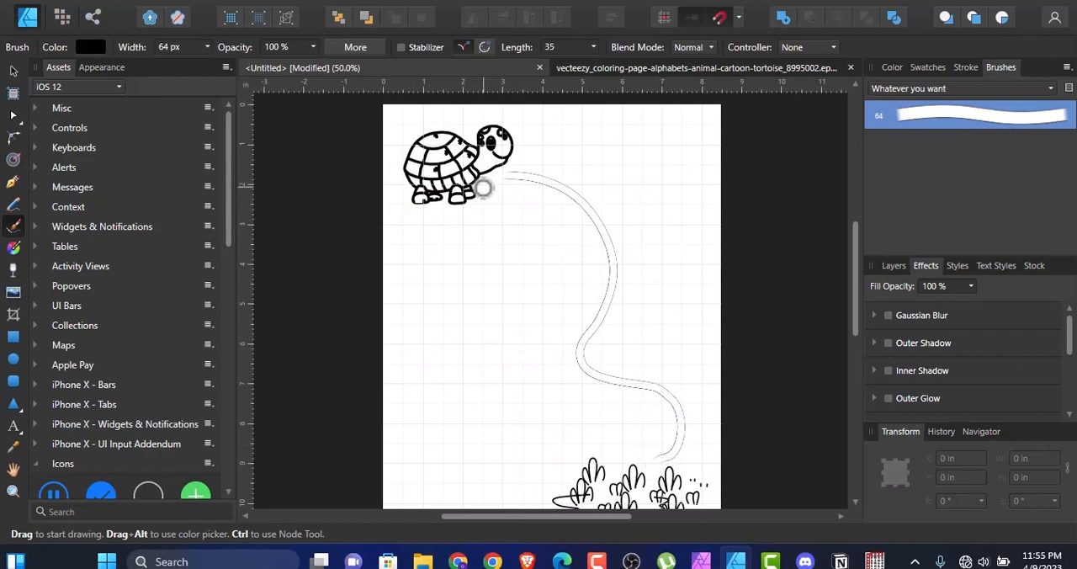
# Step: Paint looping paths and connecting branches across the main path, plus two more winding paths running down to the plants
pyautogui.moveTo(467, 224)
pyautogui.mouseDown()
pyautogui.moveTo(561, 168)
pyautogui.moveTo(618, 199)
pyautogui.moveTo(577, 248)
pyautogui.moveTo(457, 306)
pyautogui.moveTo(448, 336)
pyautogui.moveTo(487, 341)
pyautogui.moveTo(573, 310)
pyautogui.mouseUp()
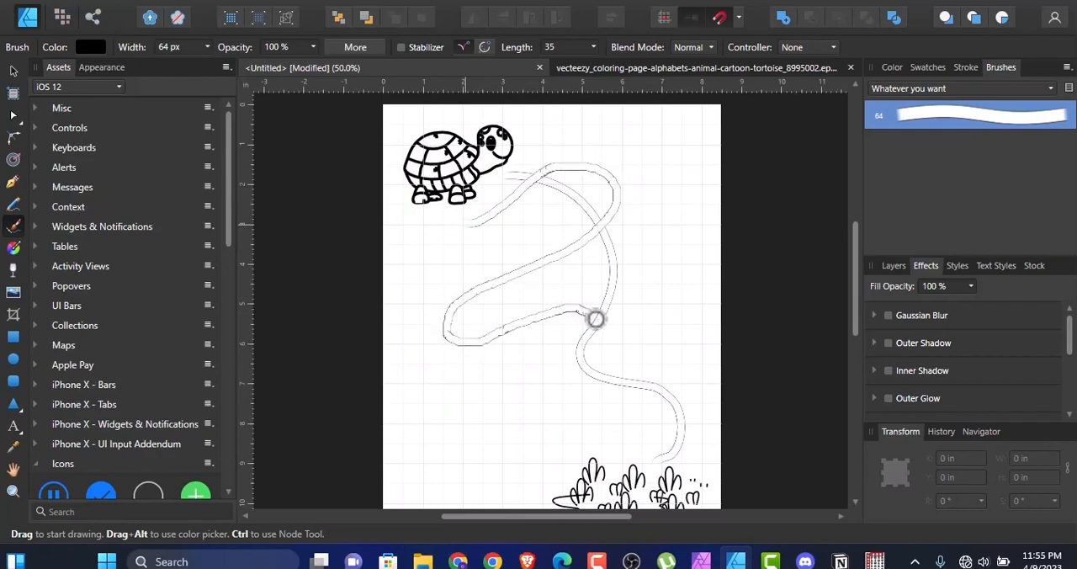
pyautogui.moveTo(602, 326)
pyautogui.mouseDown()
pyautogui.moveTo(631, 334)
pyautogui.moveTo(671, 294)
pyautogui.moveTo(654, 233)
pyautogui.moveTo(621, 202)
pyautogui.mouseUp()
pyautogui.moveTo(440, 199)
pyautogui.mouseDown()
pyautogui.moveTo(480, 239)
pyautogui.moveTo(537, 239)
pyautogui.moveTo(589, 205)
pyautogui.mouseUp()
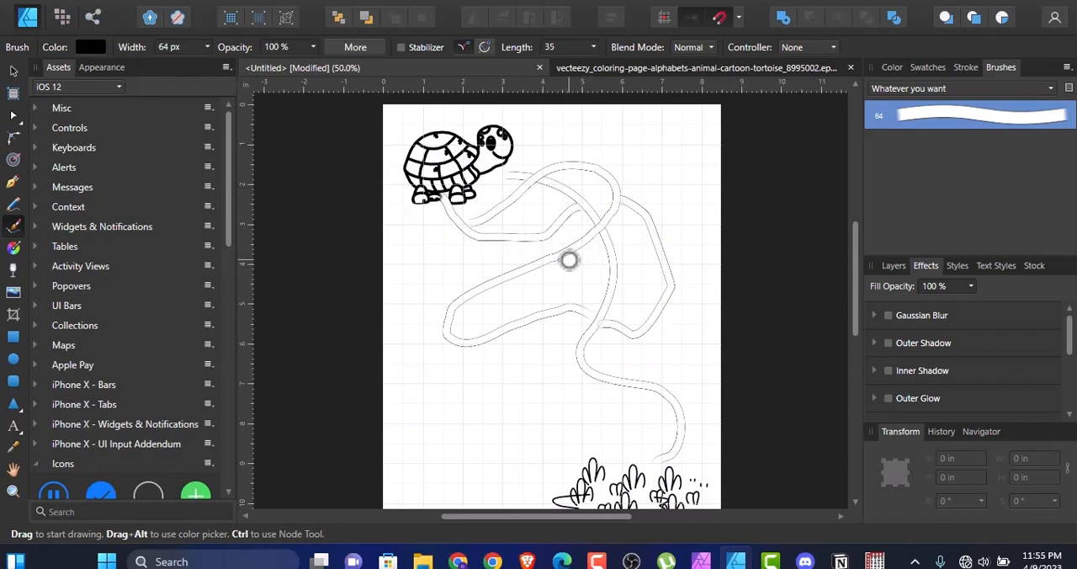
pyautogui.moveTo(568, 262); pyautogui.dragTo(610, 277)
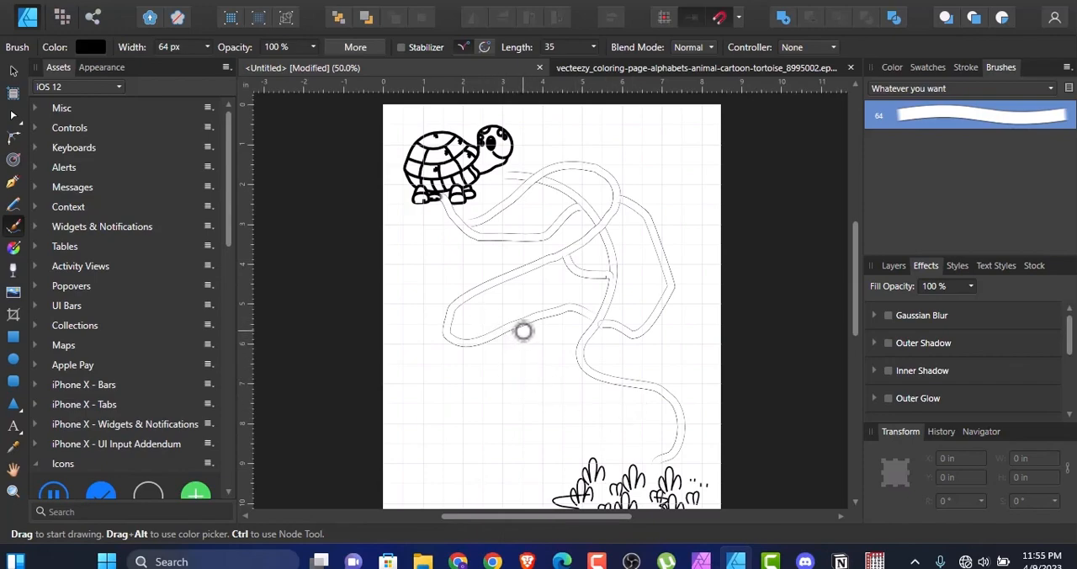
pyautogui.moveTo(521, 327)
pyautogui.mouseDown()
pyautogui.moveTo(549, 389)
pyautogui.moveTo(602, 410)
pyautogui.moveTo(625, 444)
pyautogui.moveTo(621, 461)
pyautogui.mouseUp()
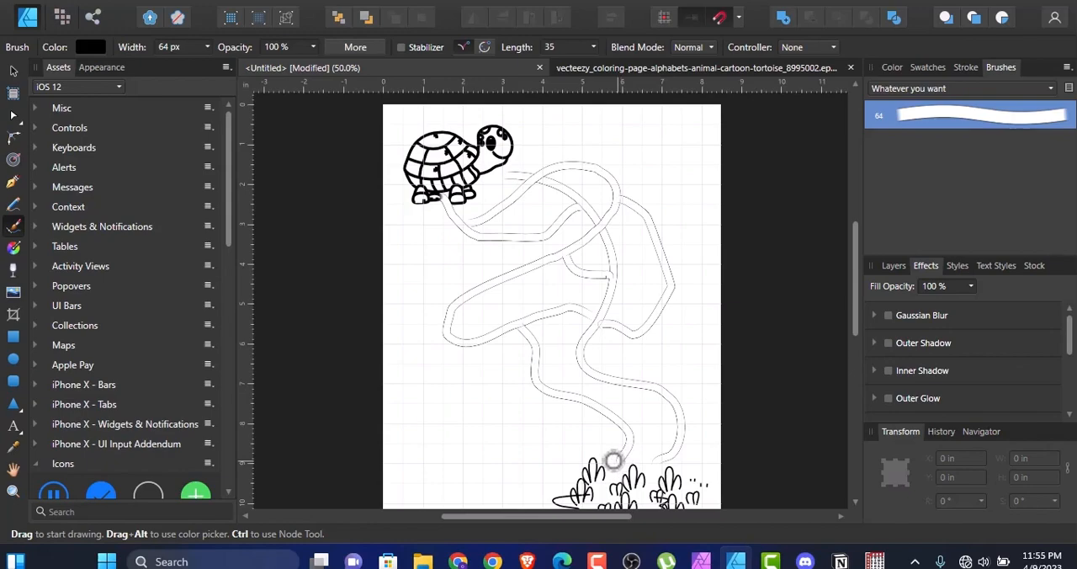
pyautogui.moveTo(461, 351)
pyautogui.mouseDown()
pyautogui.moveTo(505, 450)
pyautogui.moveTo(576, 486)
pyautogui.mouseUp()
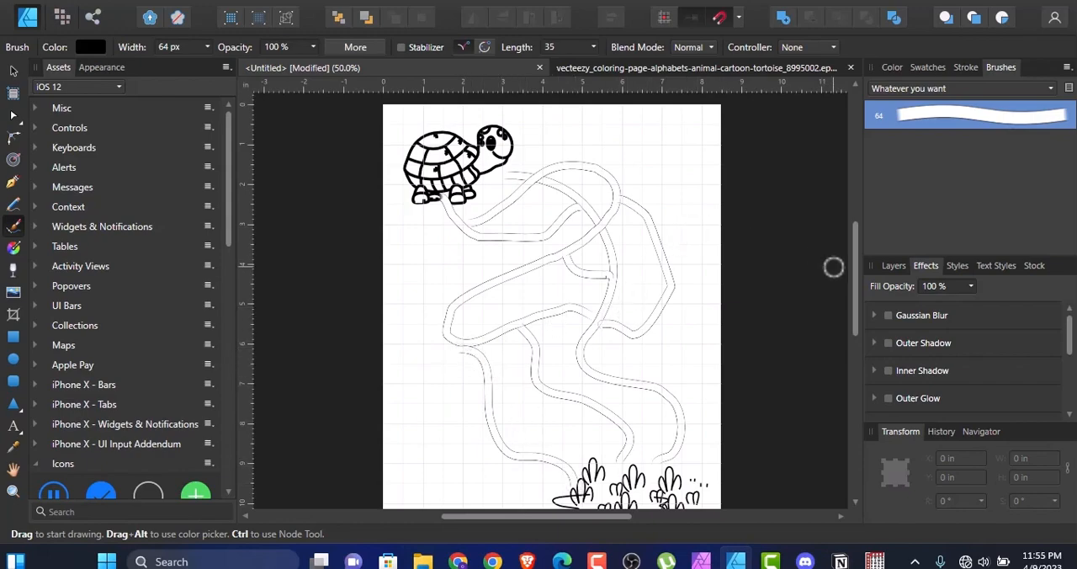
# Step: Hide the grid on the maze page and return to the Move tool
pyautogui.scroll(1, 855, 274)
pyautogui.moveTo(856, 274); pyautogui.dragTo(857, 282)
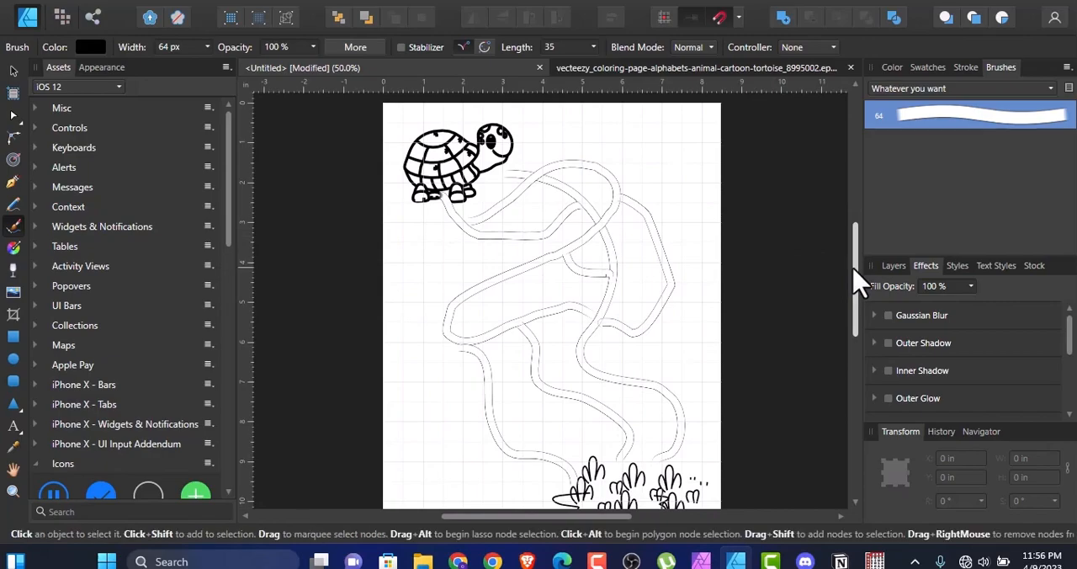
pyautogui.hotkey('ctrl', '-')
pyautogui.hotkey('ctrl', '+')
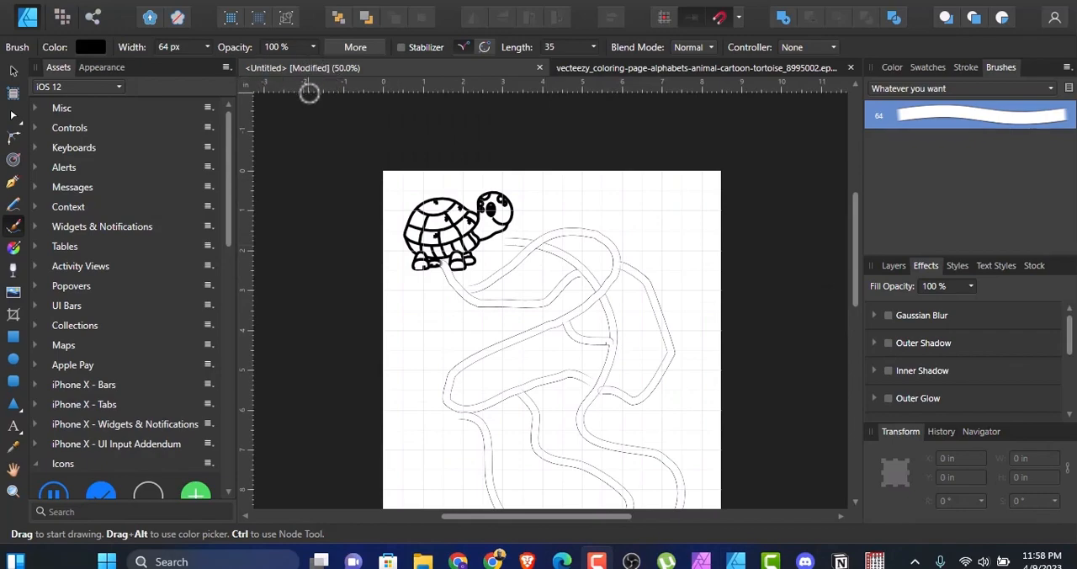
pyautogui.click(253, 7)
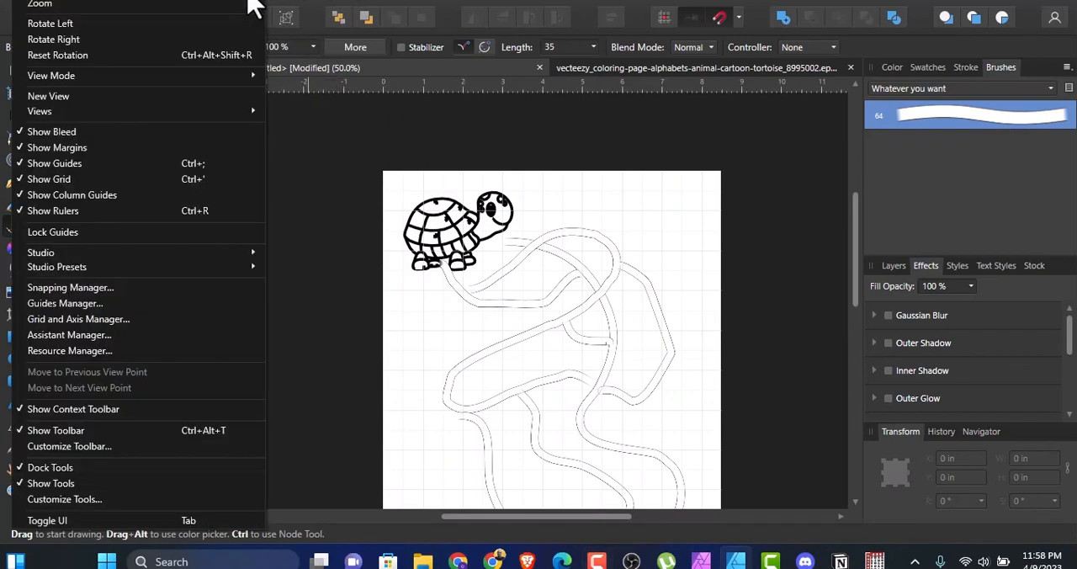
pyautogui.click(22, 182)
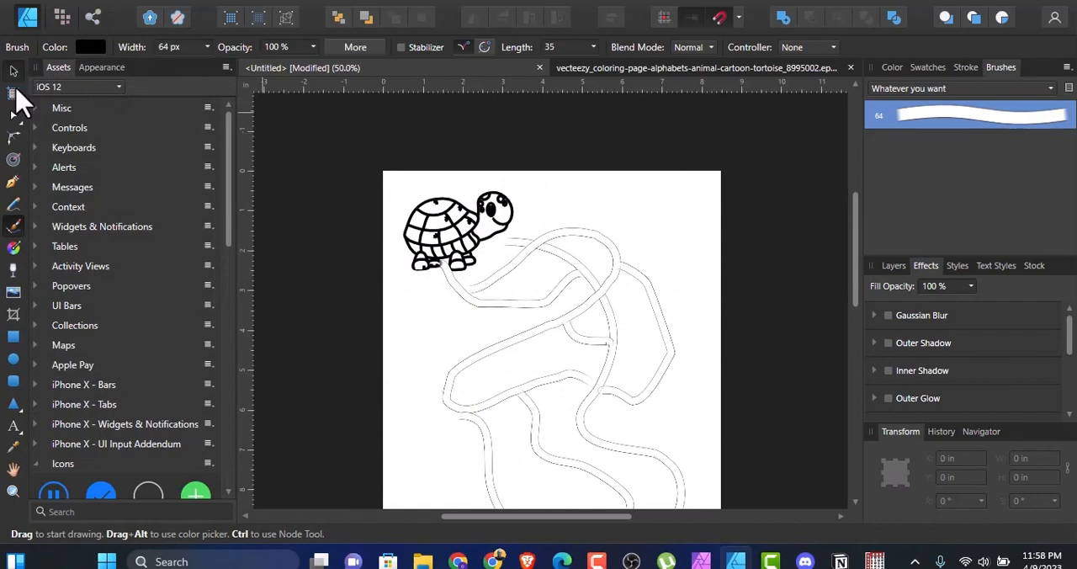
pyautogui.click(13, 69)
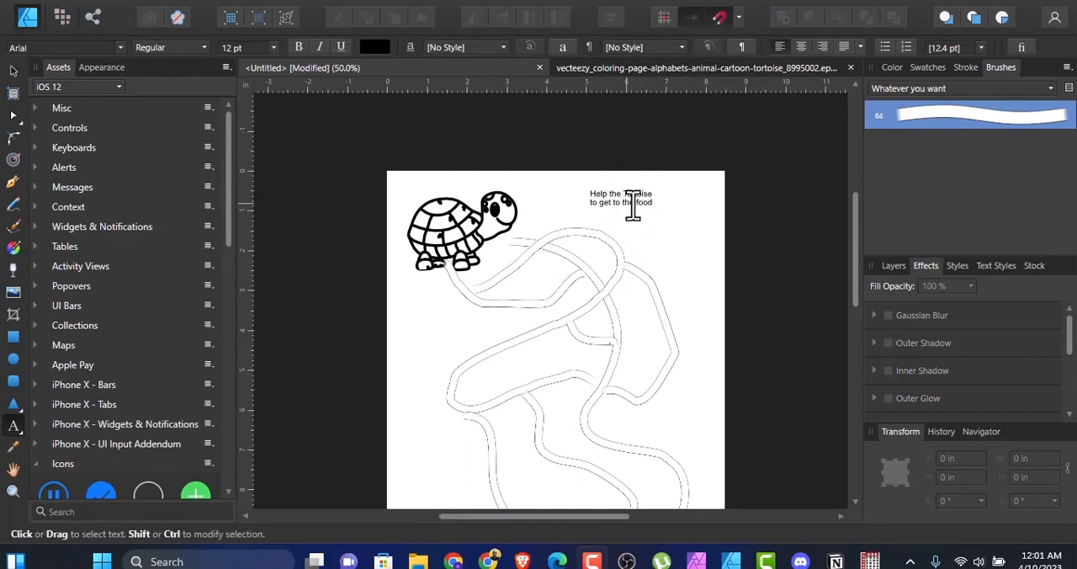
# Step: Duplicate the "Help the Tortoise to get to the food" text beside the plants, at about X 2.63 in, Y 9.57 in
pyautogui.moveTo(856, 261)
pyautogui.mouseDown()
pyautogui.moveTo(858, 325)
pyautogui.moveTo(846, 269)
pyautogui.mouseUp()
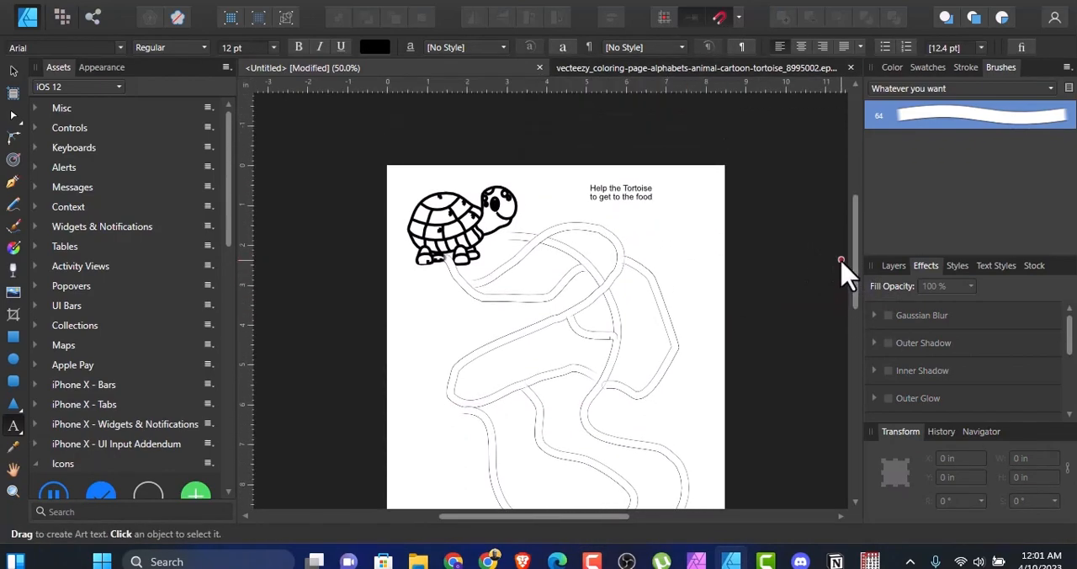
pyautogui.click(14, 72)
pyautogui.click(637, 201)
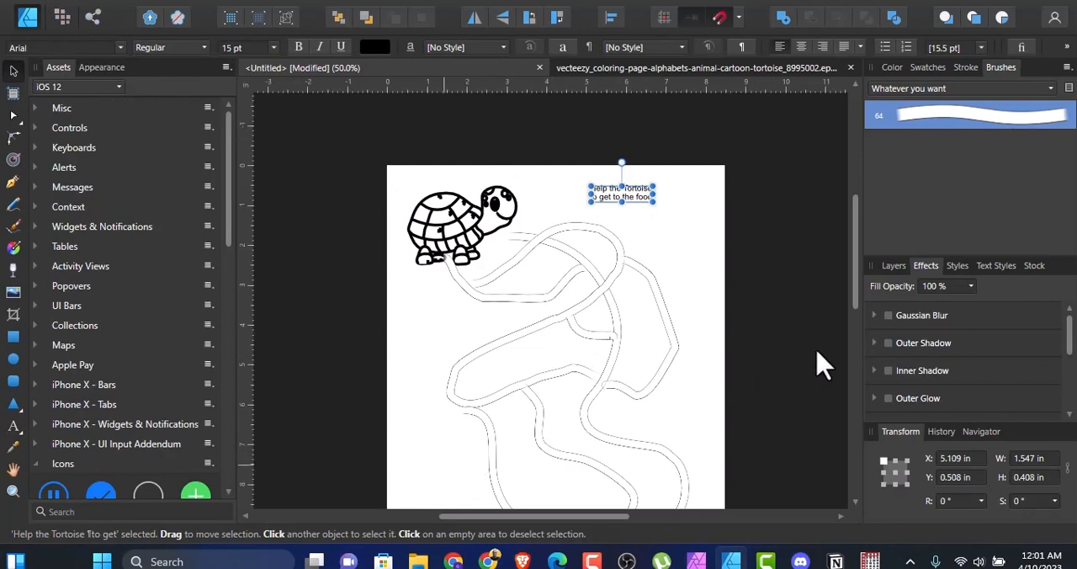
pyautogui.moveTo(858, 274); pyautogui.dragTo(858, 326)
pyautogui.moveTo(860, 291); pyautogui.dragTo(858, 277)
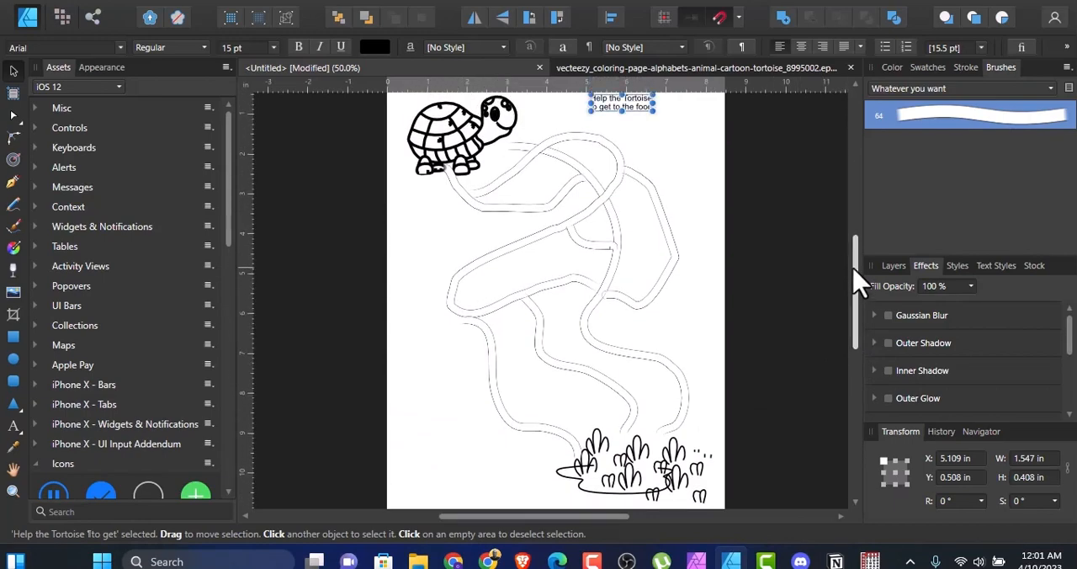
pyautogui.moveTo(643, 114)
pyautogui.keyDown('ctrl'); pyautogui.mouseDown()
pyautogui.moveTo(450, 473)
pyautogui.moveTo(558, 470)
pyautogui.moveTo(546, 474)
pyautogui.mouseUp(); pyautogui.keyUp('ctrl')
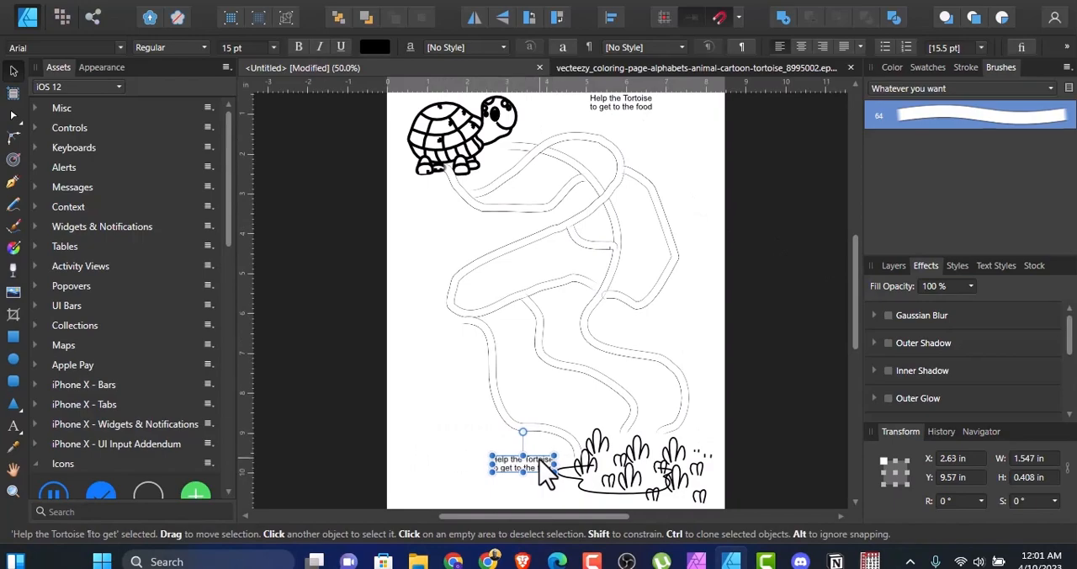
# Step: Replace the wording of the duplicated text with "food"
pyautogui.press('t')
pyautogui.hotkey('ctrl', 'a')
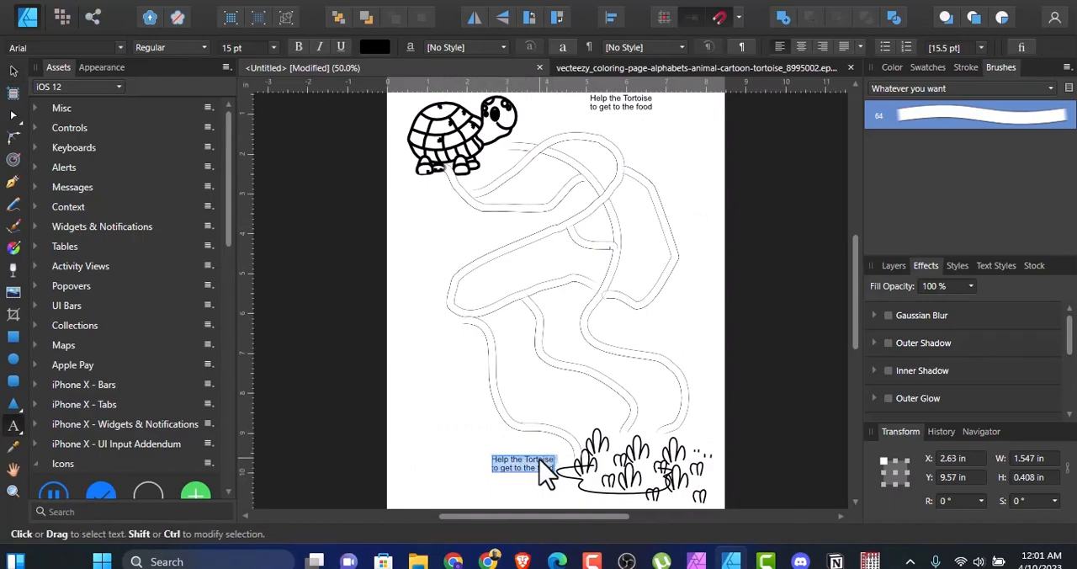
pyautogui.write('food')
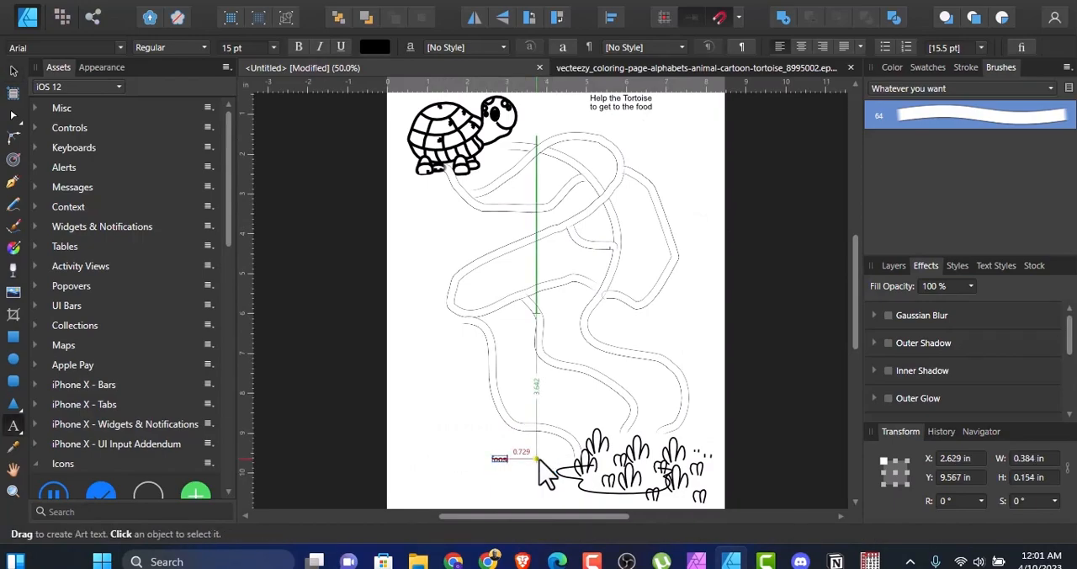
pyautogui.press('Escape')
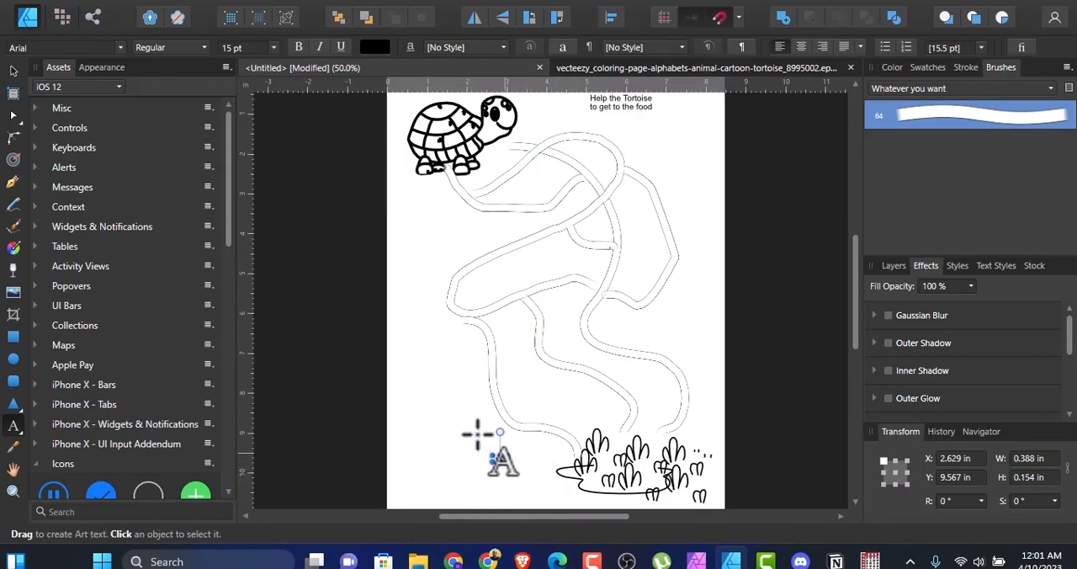
# Step: Move the "food" label closer to the plants, to about X 3.46 in, Y 9.96 in, and deselect it
pyautogui.click(13, 71)
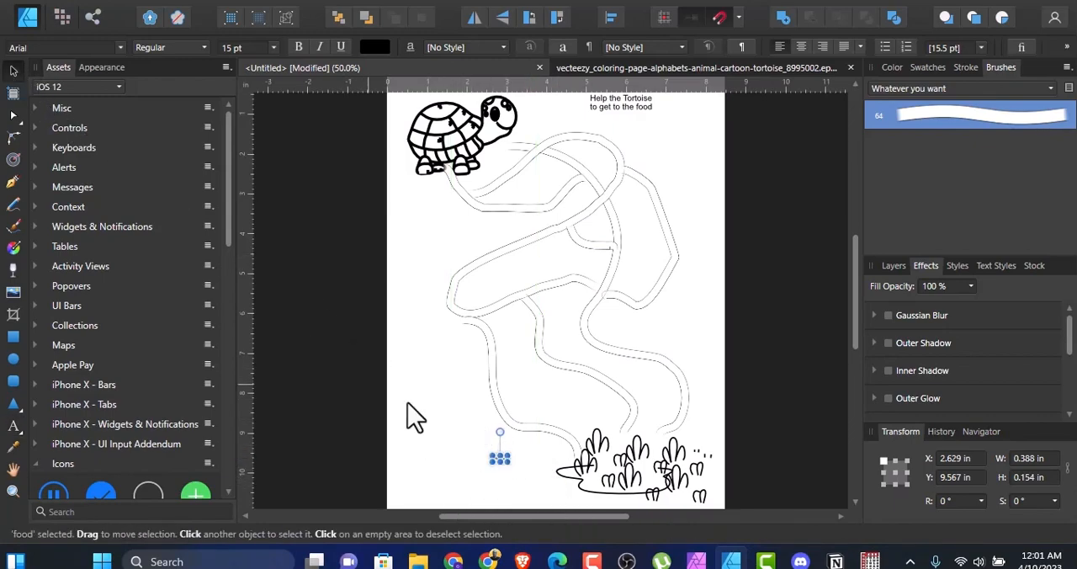
pyautogui.click(490, 478)
pyautogui.click(504, 473)
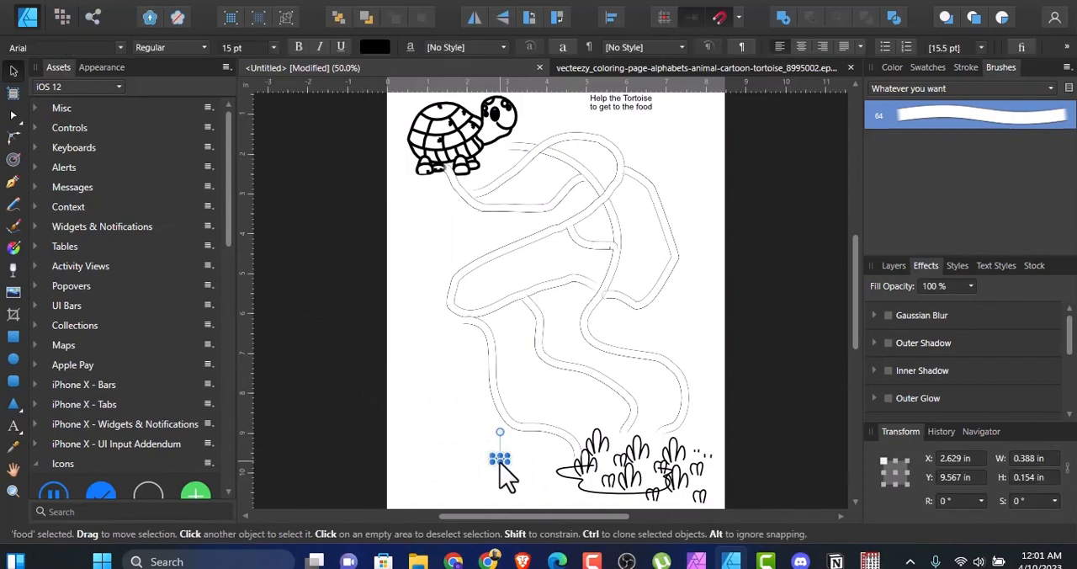
pyautogui.moveTo(500, 458); pyautogui.dragTo(532, 474)
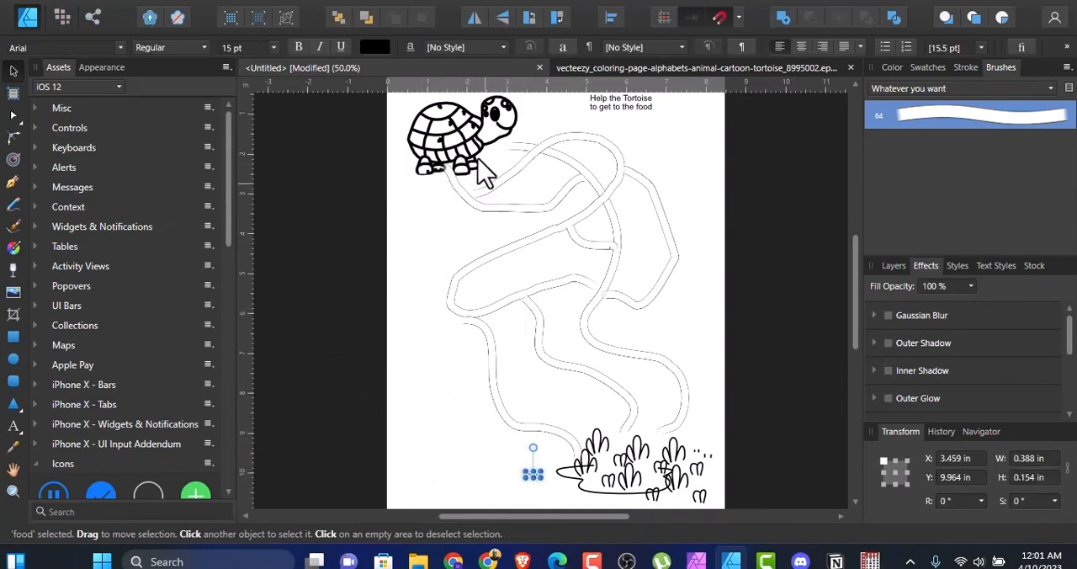
pyautogui.click(461, 463)
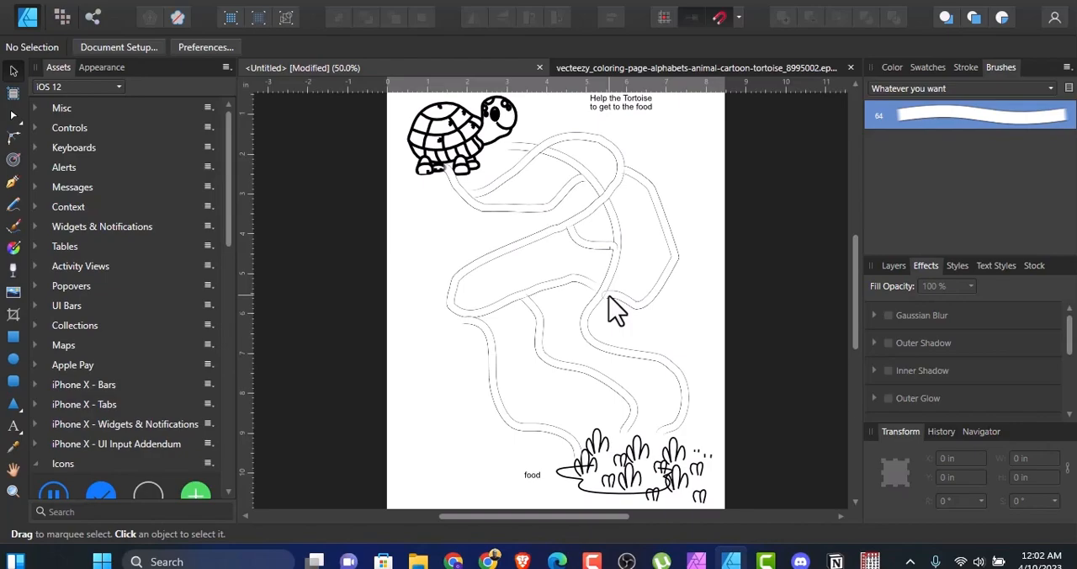
# Step: Switch to the Activity Book Mastery site in Chrome and look through its Trivia and Paper Games options
pyautogui.click(487, 561)
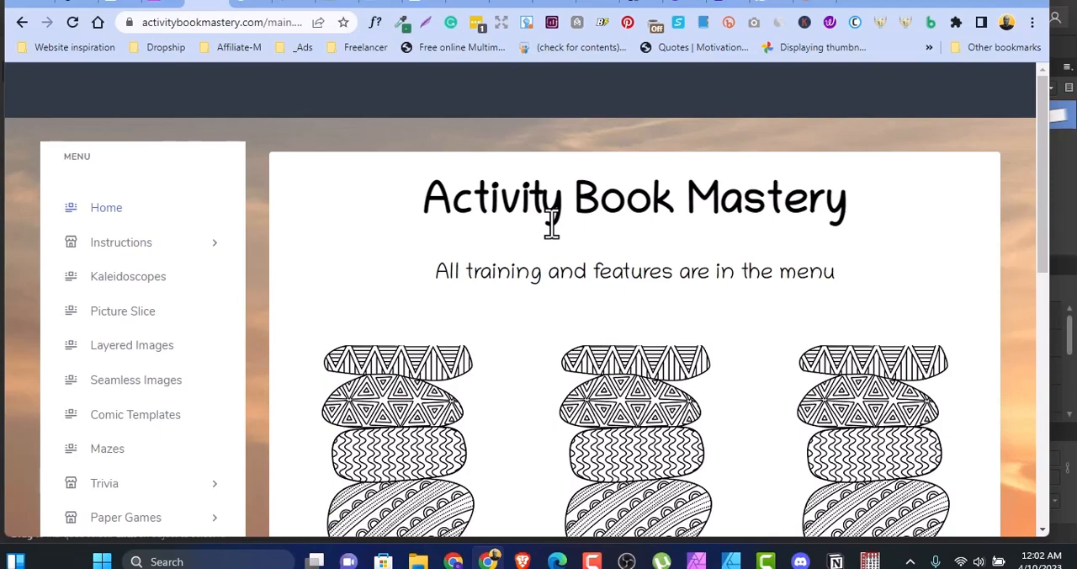
pyautogui.moveTo(1041, 144); pyautogui.dragTo(1046, 195)
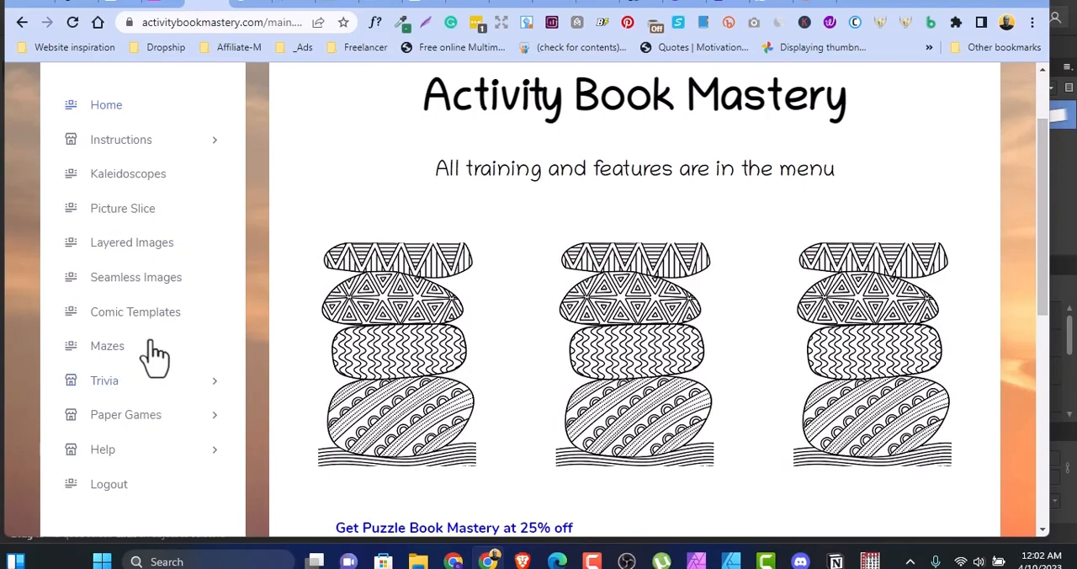
pyautogui.click(140, 383)
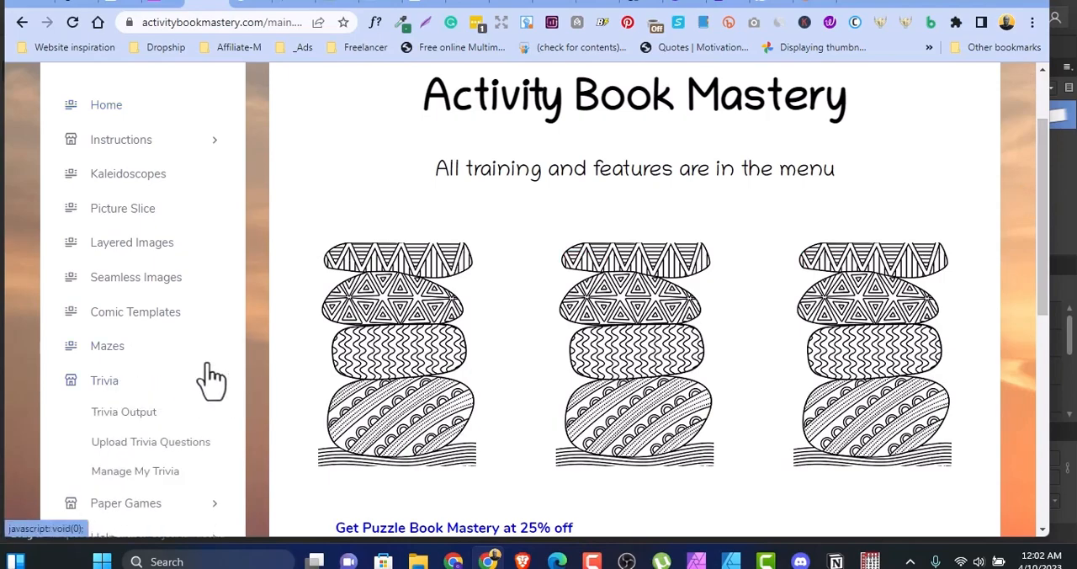
pyautogui.moveTo(1041, 132); pyautogui.dragTo(1043, 218)
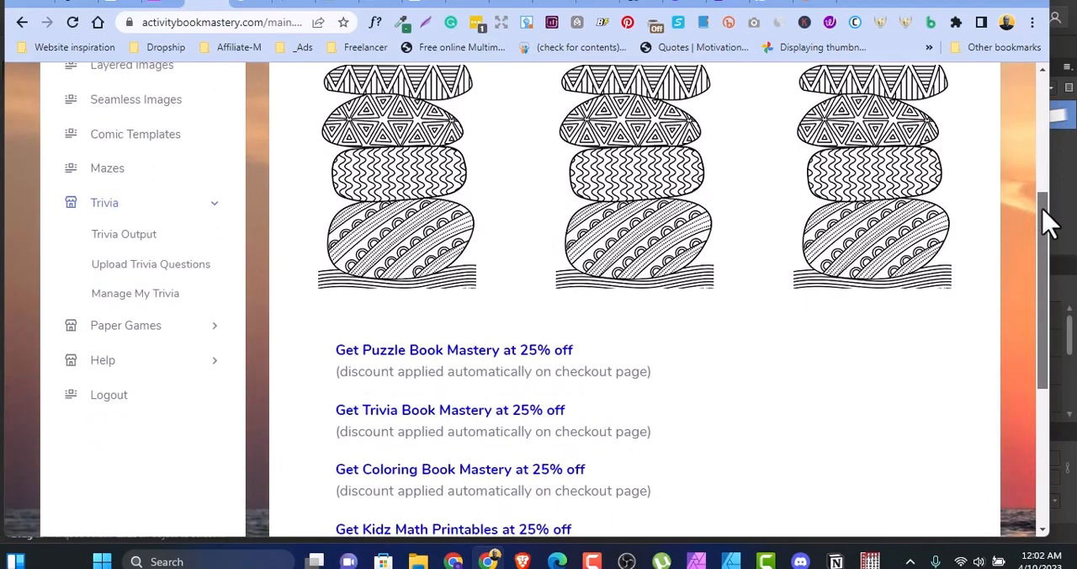
pyautogui.click(155, 328)
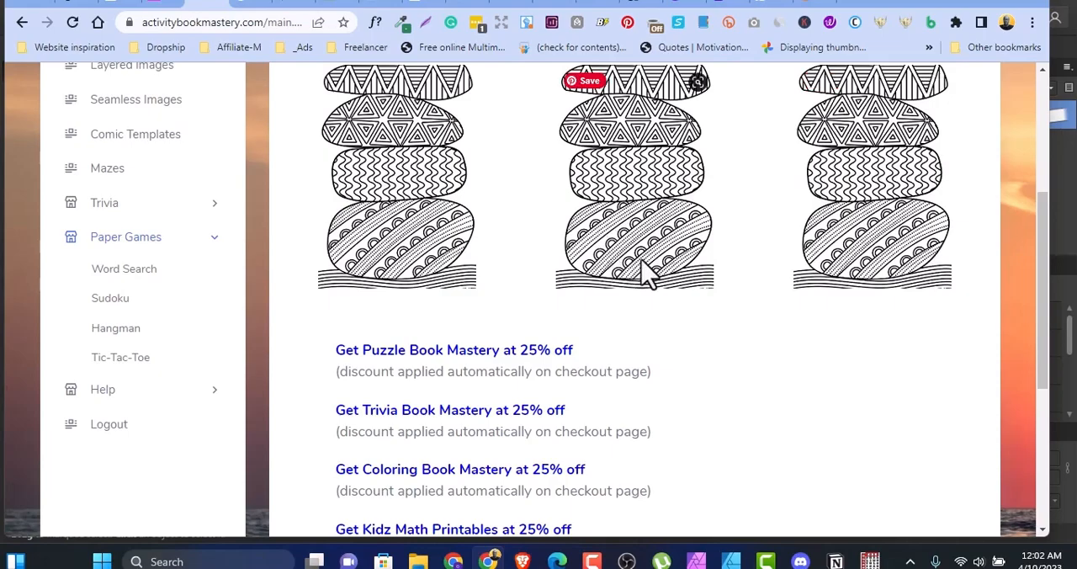
pyautogui.moveTo(1049, 300); pyautogui.dragTo(1043, 195)
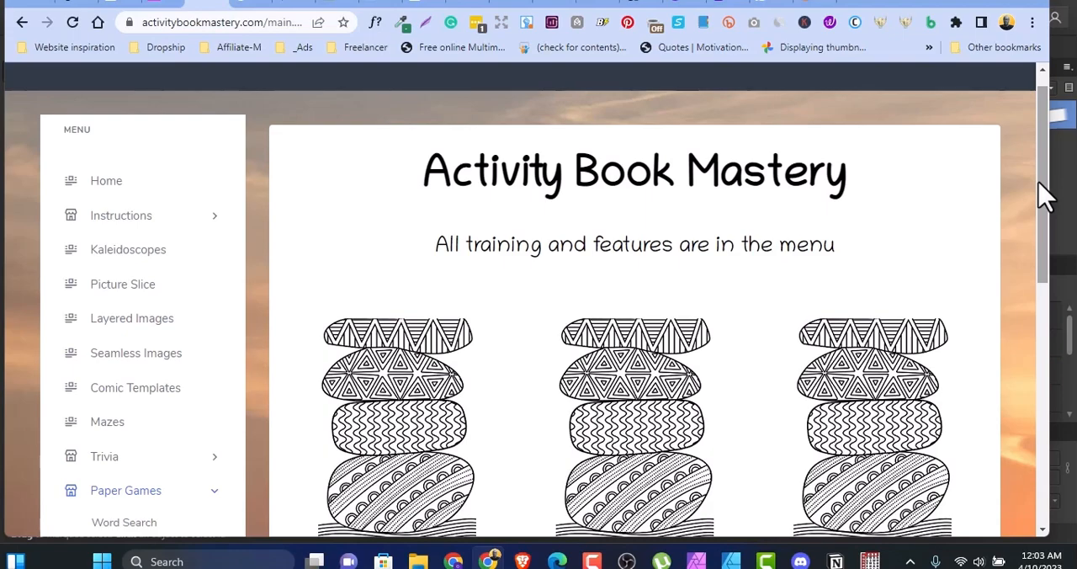
pyautogui.moveTo(1043, 195); pyautogui.dragTo(1037, 281)
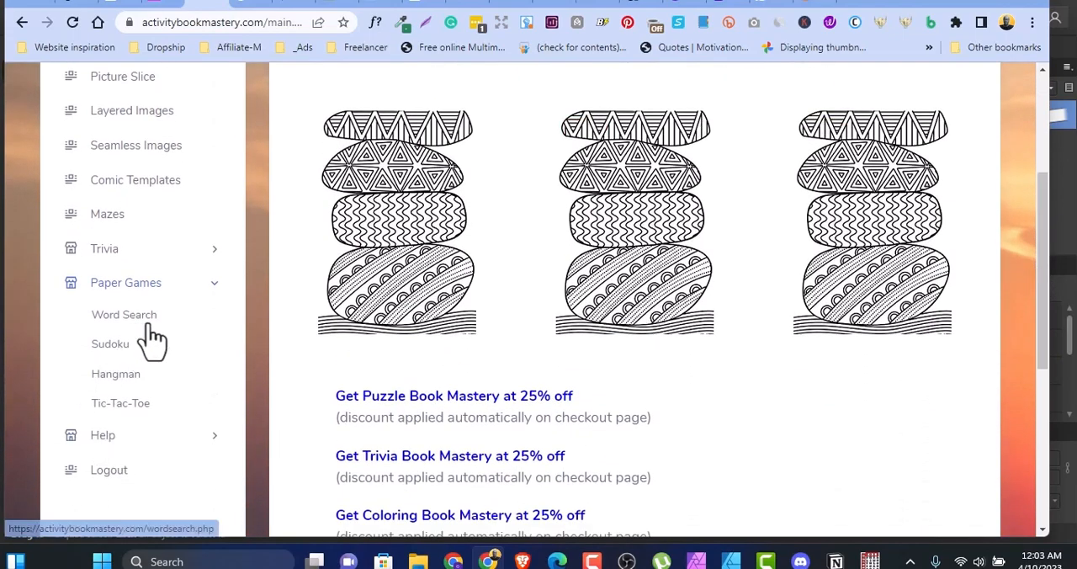
# Step: Open the site's Mazes page, examine the available maze types, and expand the Paper Games options
pyautogui.click(107, 222)
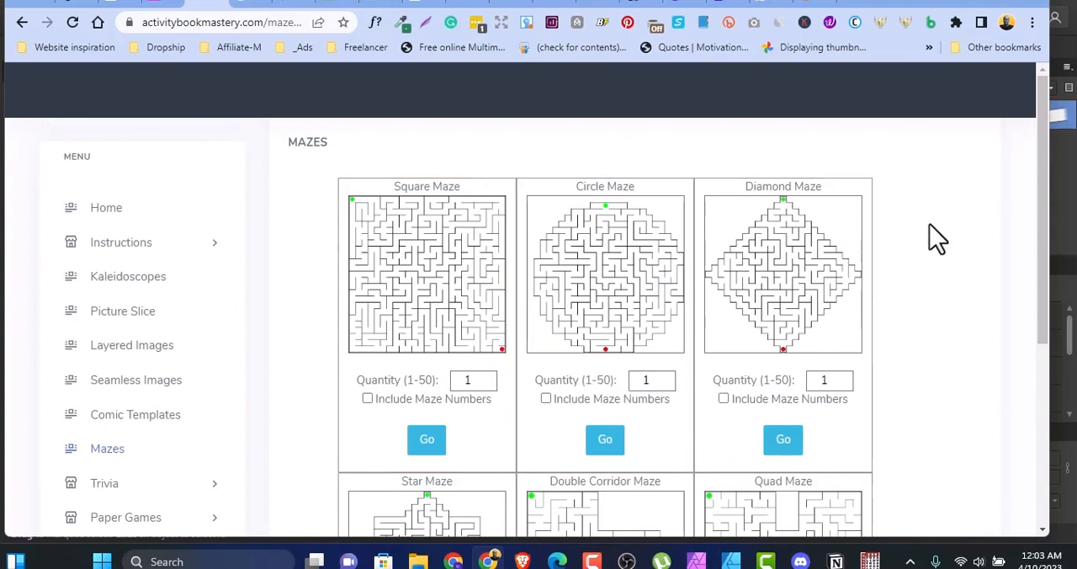
pyautogui.moveTo(1046, 136); pyautogui.dragTo(1048, 278)
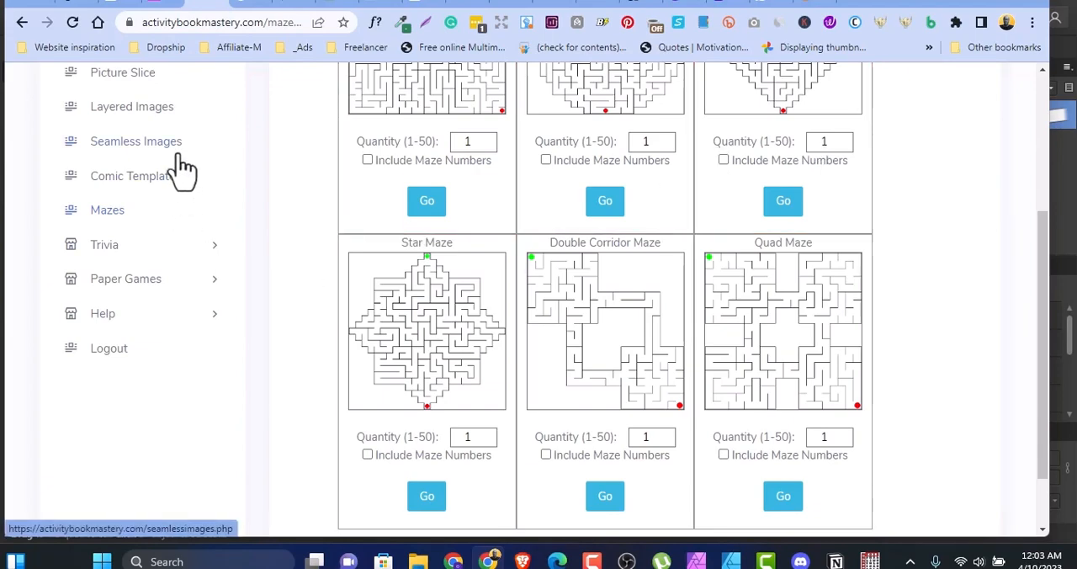
pyautogui.click(207, 282)
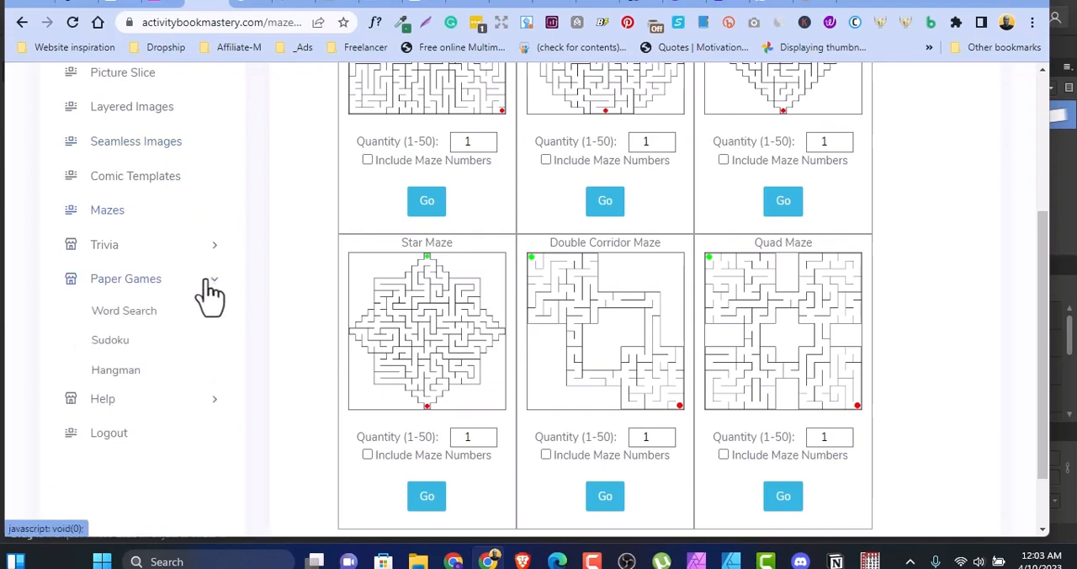